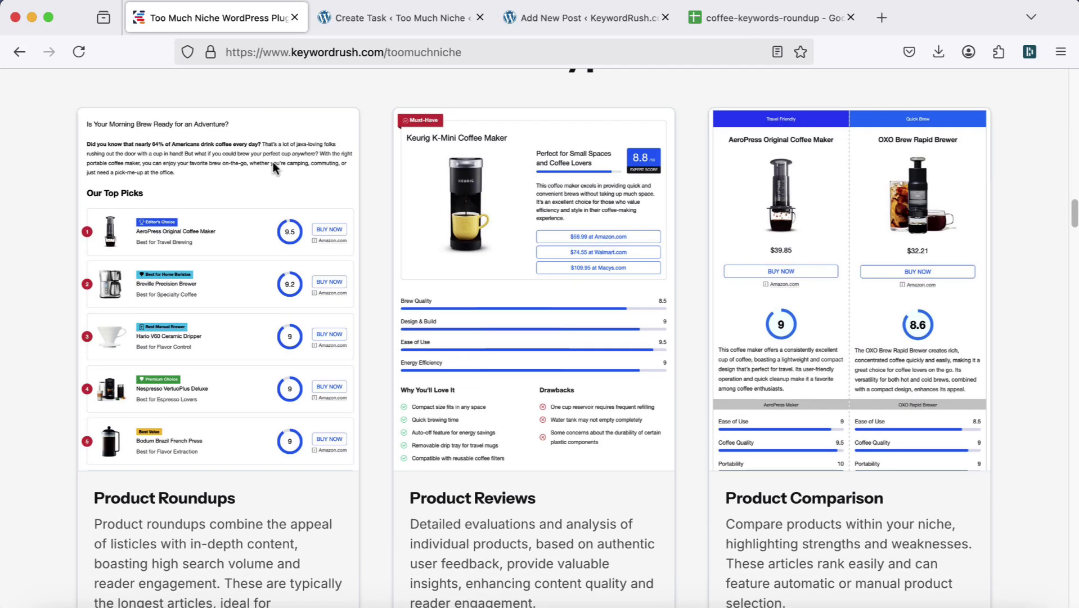
Step: Close the Too Much Niche plugin overview tab
{"action": "scroll", "coordinate": [278, 240], "scroll_direction": "down", "scroll_amount": 20}
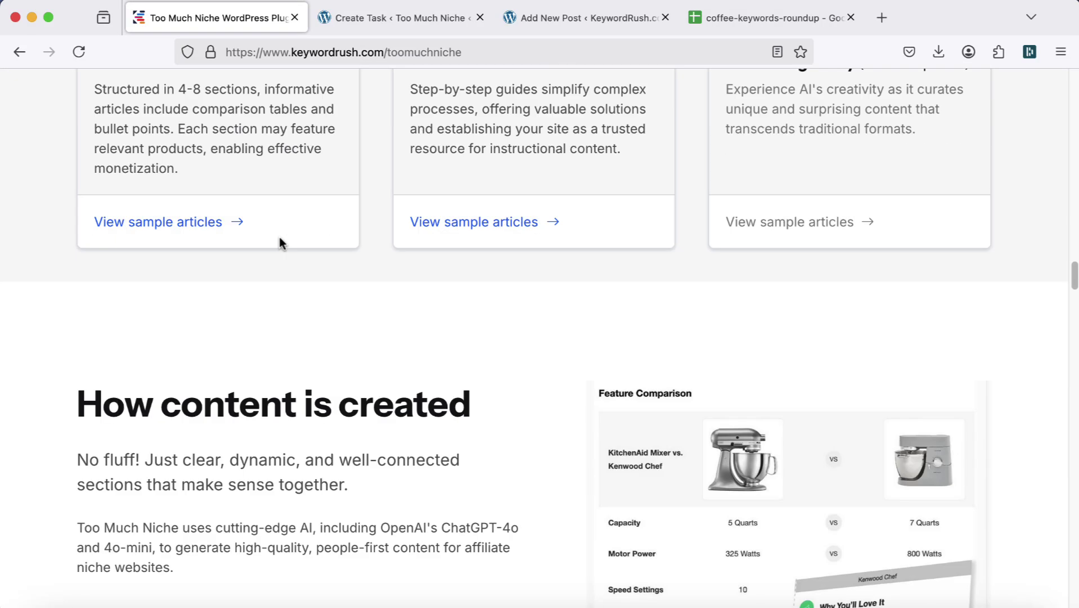
{"action": "scroll", "coordinate": [278, 239], "scroll_direction": "down", "scroll_amount": 12}
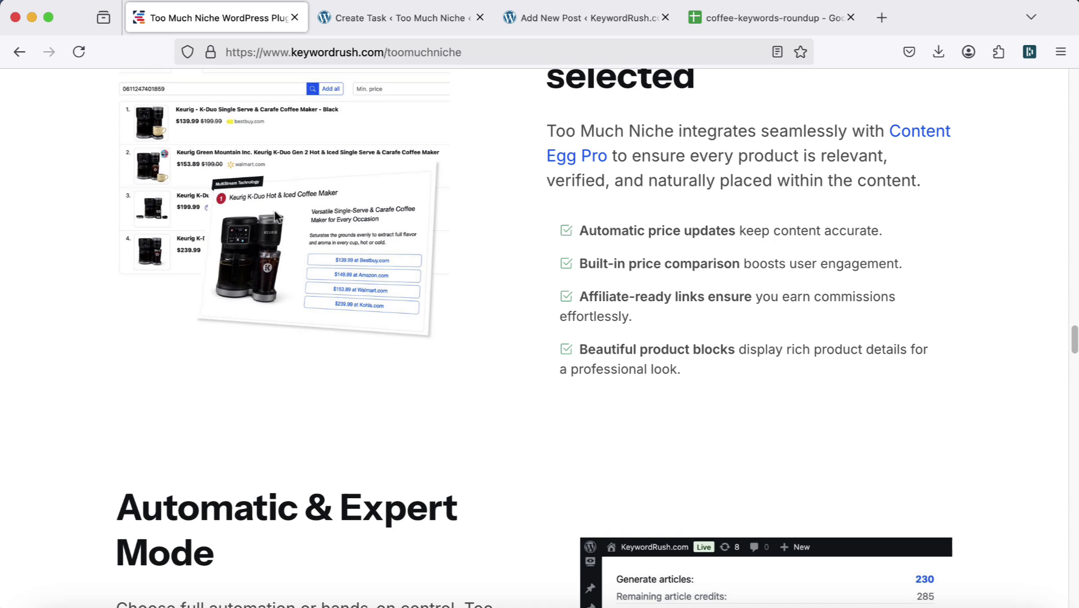
{"action": "left_click", "coordinate": [294, 20]}
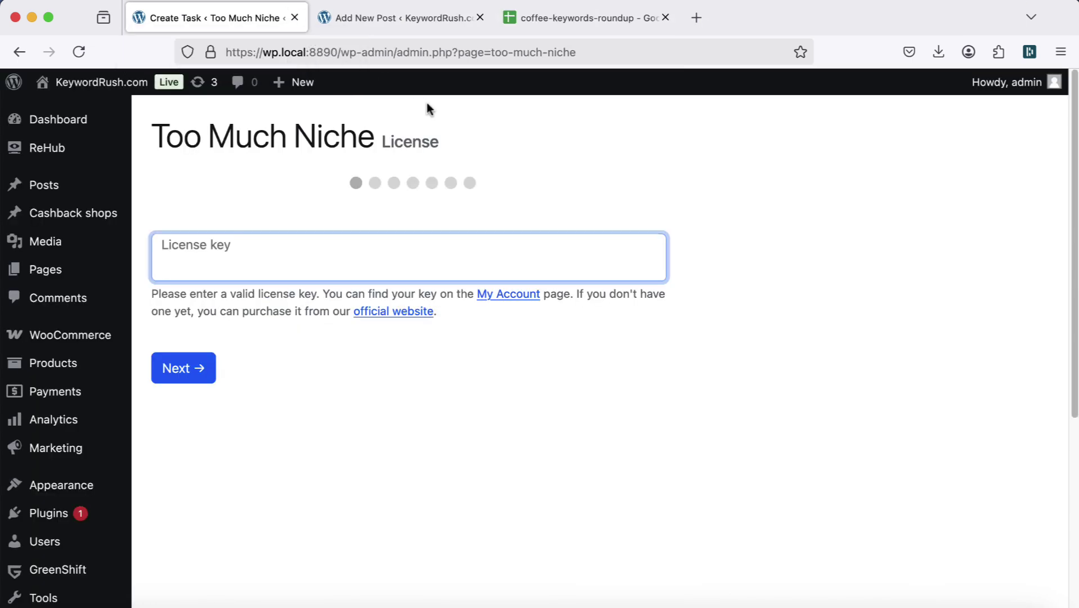
Step: Paste the plugin license key into the License key field
{"action": "left_click", "coordinate": [454, 123]}
{"action": "left_click", "coordinate": [330, 270]}
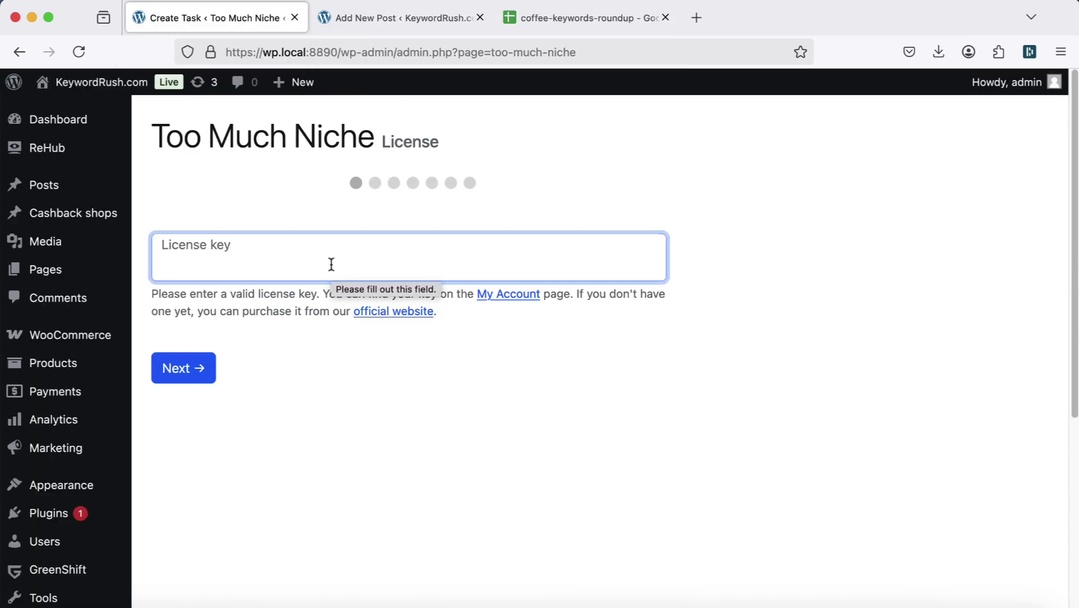
{"action": "key", "text": "super+v"}
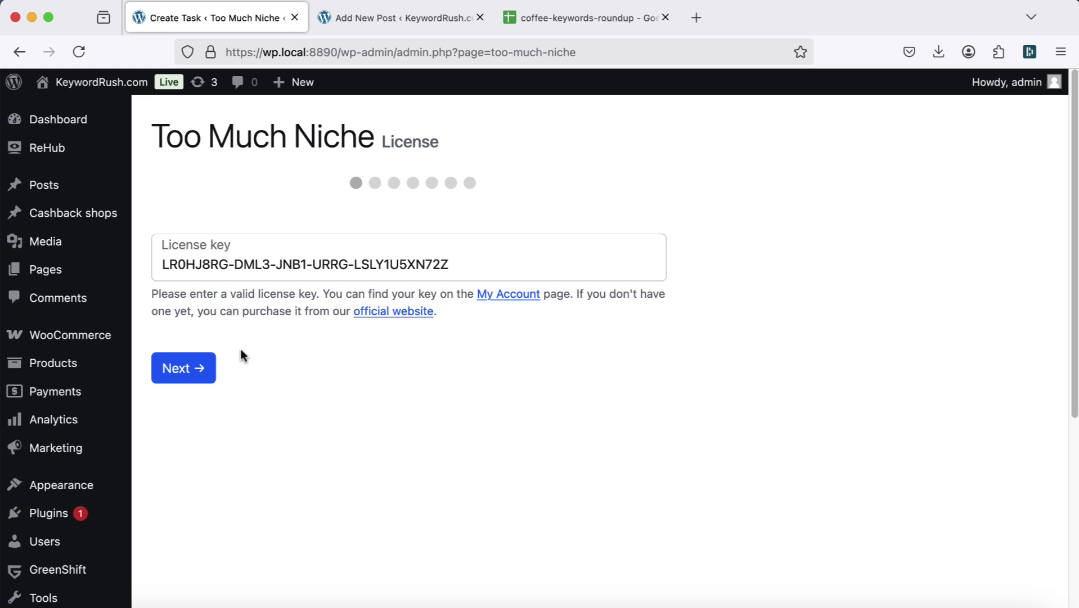
Step: Submit the license and enter the niche 'manual coffee brewing methods'
{"action": "left_click", "coordinate": [213, 364]}
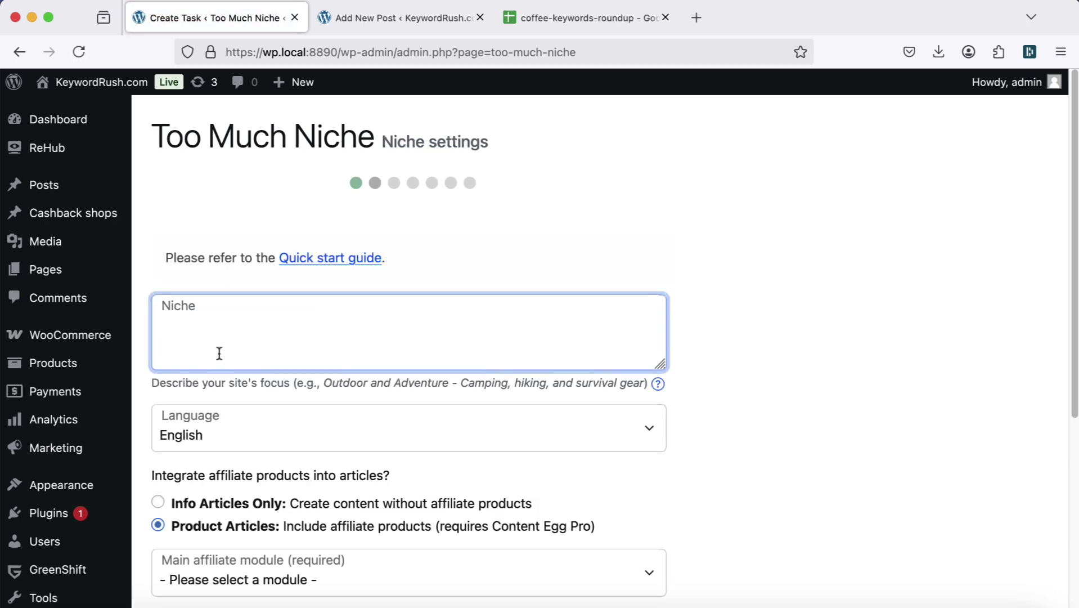
{"action": "scroll", "coordinate": [218, 333], "scroll_direction": "down", "scroll_amount": 1}
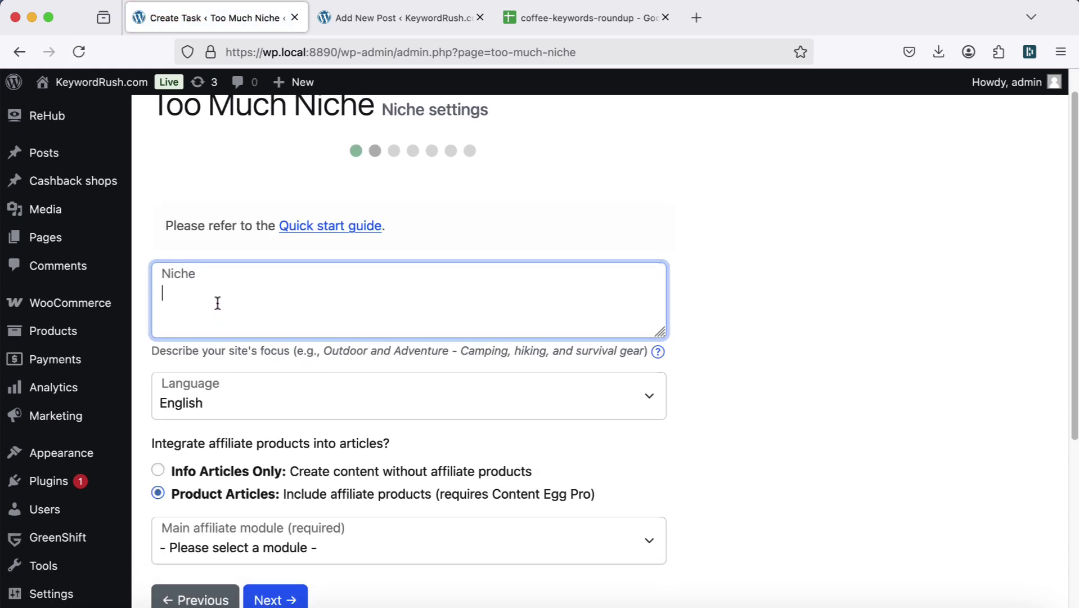
{"action": "type", "text": "manual coffee brewing methods"}
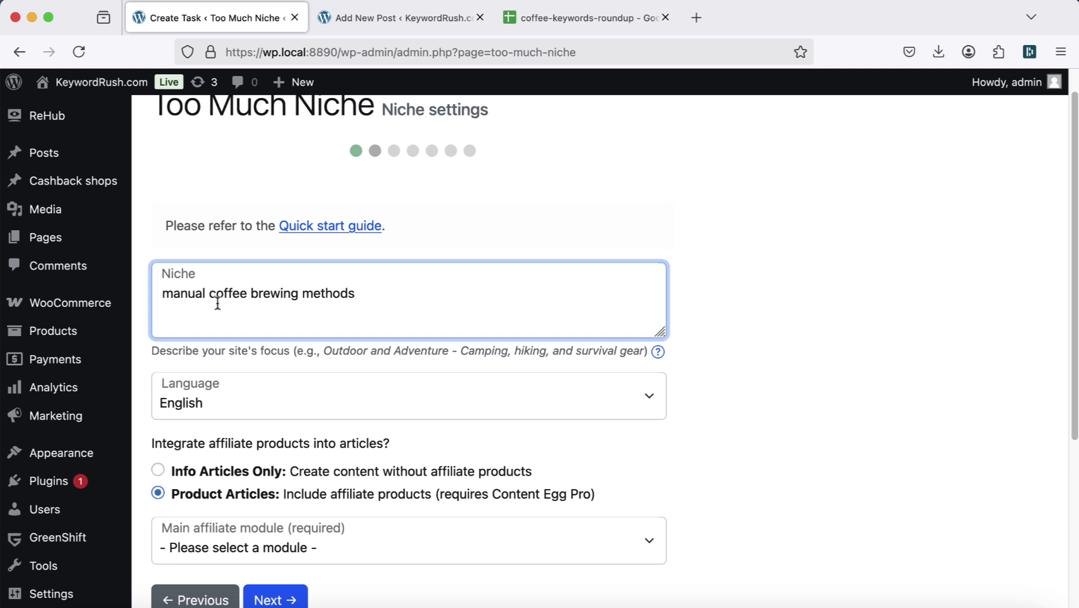
Step: Keep English as the article language and choose Amazon (API) as main affiliate module
{"action": "scroll", "coordinate": [217, 303], "scroll_direction": "down", "scroll_amount": 2}
{"action": "left_click", "coordinate": [225, 329]}
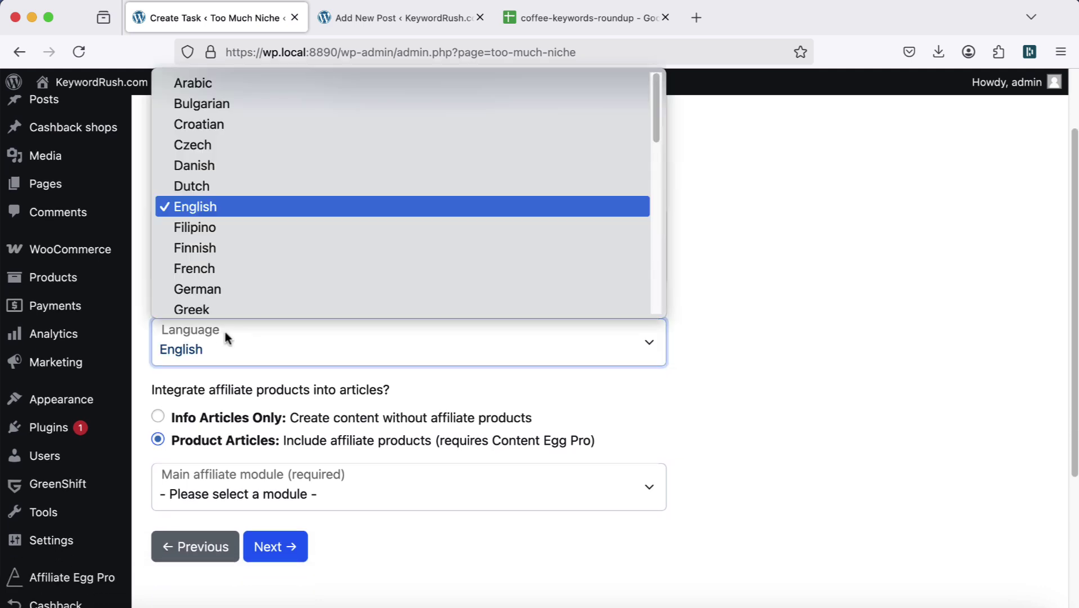
{"action": "scroll", "coordinate": [231, 296], "scroll_direction": "down", "scroll_amount": 5}
{"action": "scroll", "coordinate": [233, 295], "scroll_direction": "down", "scroll_amount": 5}
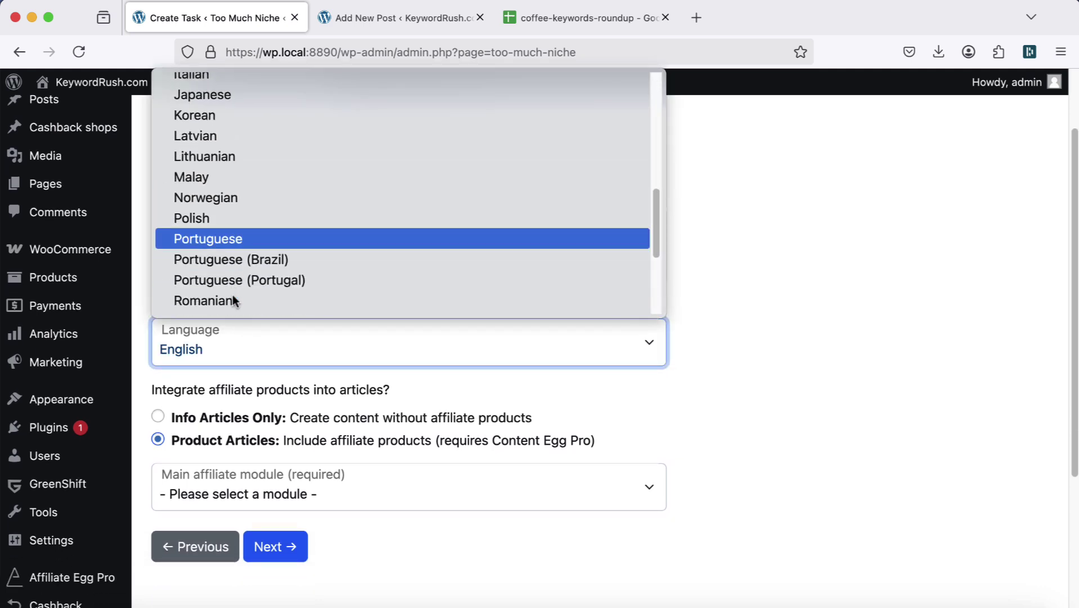
{"action": "scroll", "coordinate": [233, 294], "scroll_direction": "up", "scroll_amount": 10}
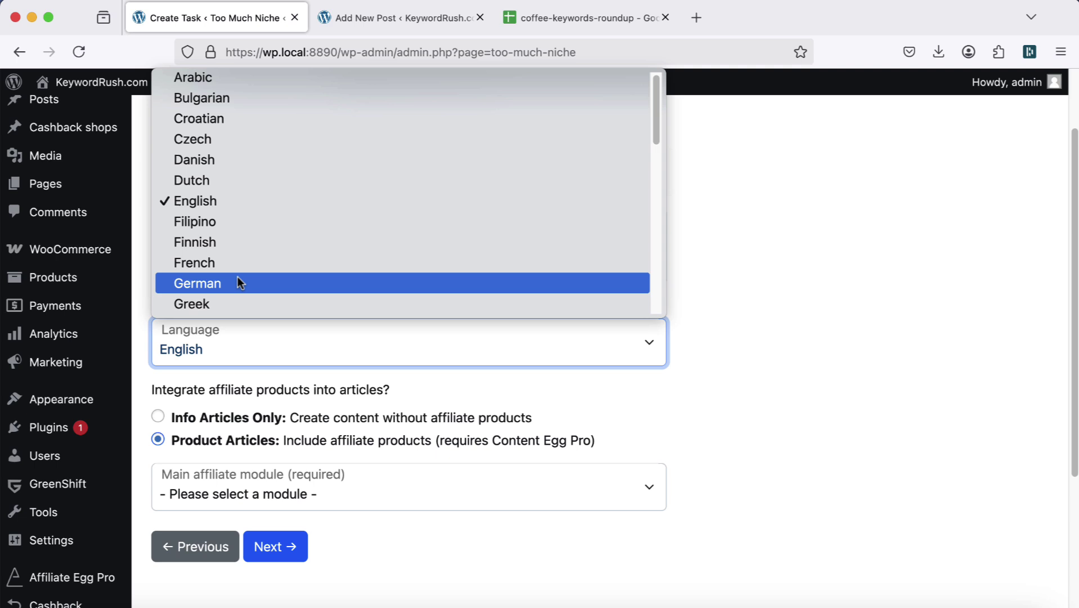
{"action": "left_click", "coordinate": [238, 201]}
{"action": "scroll", "coordinate": [266, 376], "scroll_direction": "down", "scroll_amount": 3}
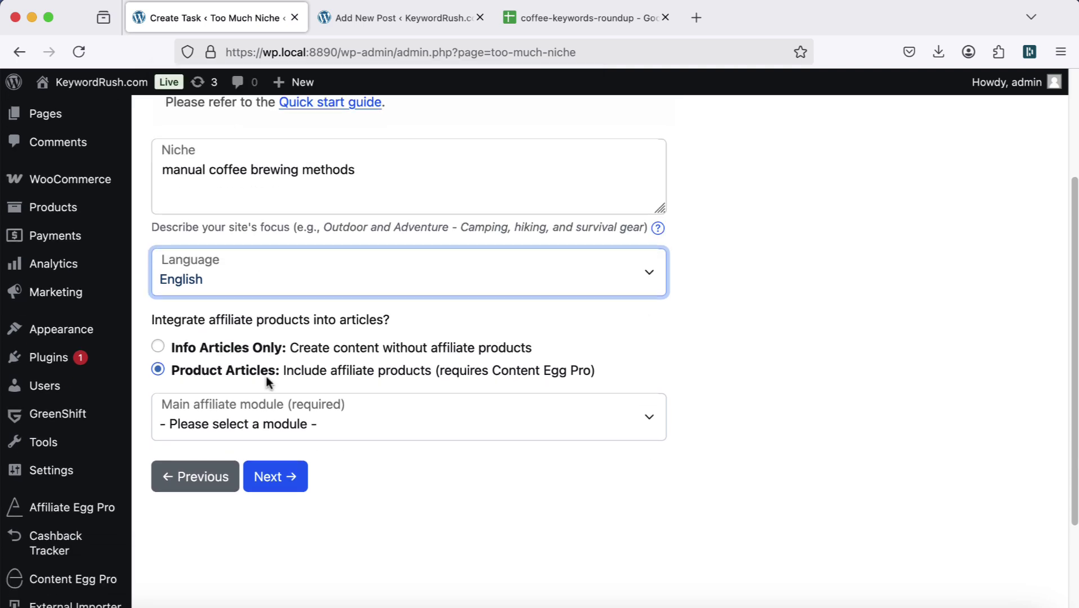
{"action": "left_click", "coordinate": [277, 413]}
{"action": "scroll", "coordinate": [225, 149], "scroll_direction": "up", "scroll_amount": 1}
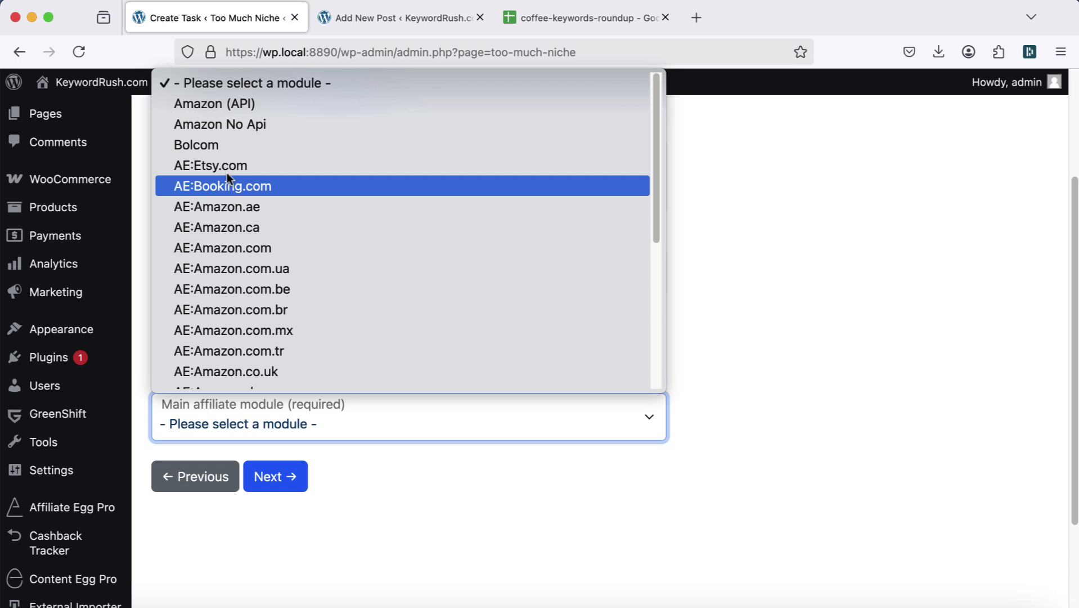
{"action": "left_click", "coordinate": [235, 104]}
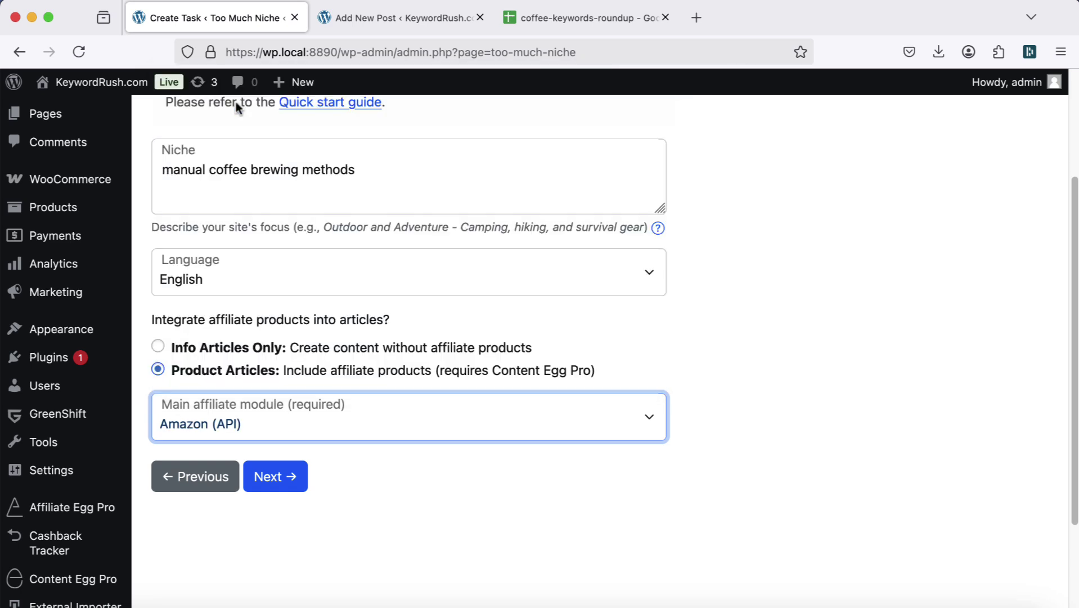
Step: Set Roundups, Reviews, Comparisons, Informative and How-to sliders to 5 each, 25 total
{"action": "left_click", "coordinate": [287, 476]}
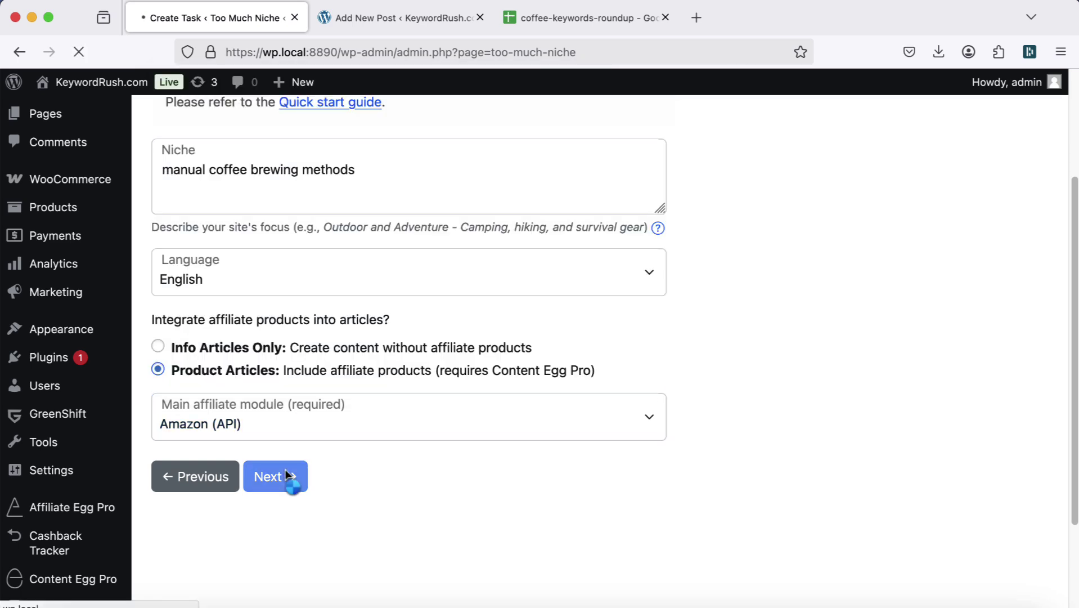
{"action": "scroll", "coordinate": [329, 326], "scroll_direction": "down", "scroll_amount": 2}
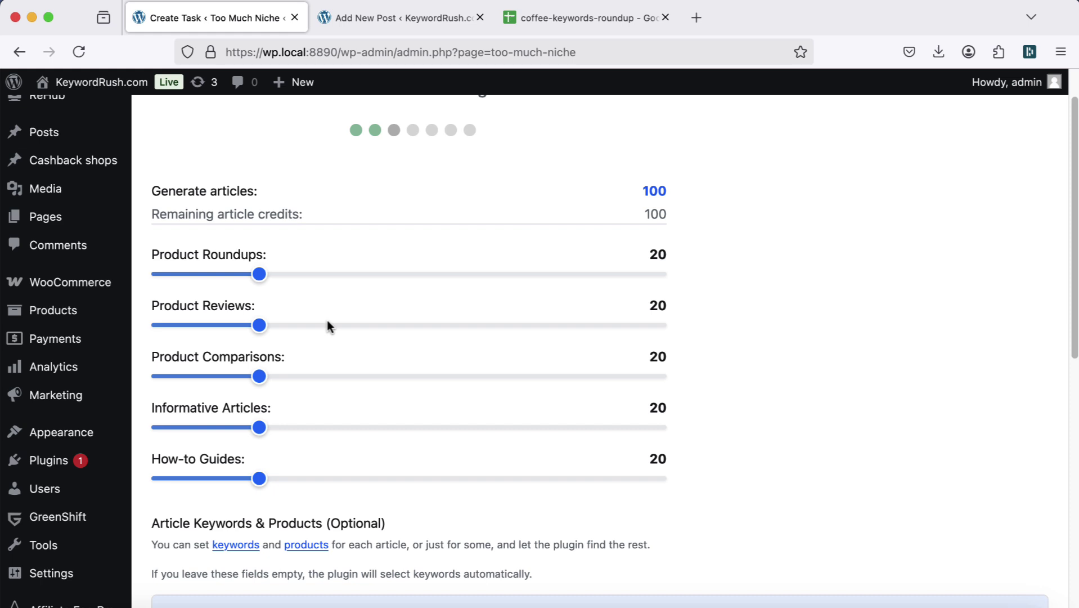
{"action": "left_click_drag", "start_coordinate": [264, 277], "coordinate": [182, 280]}
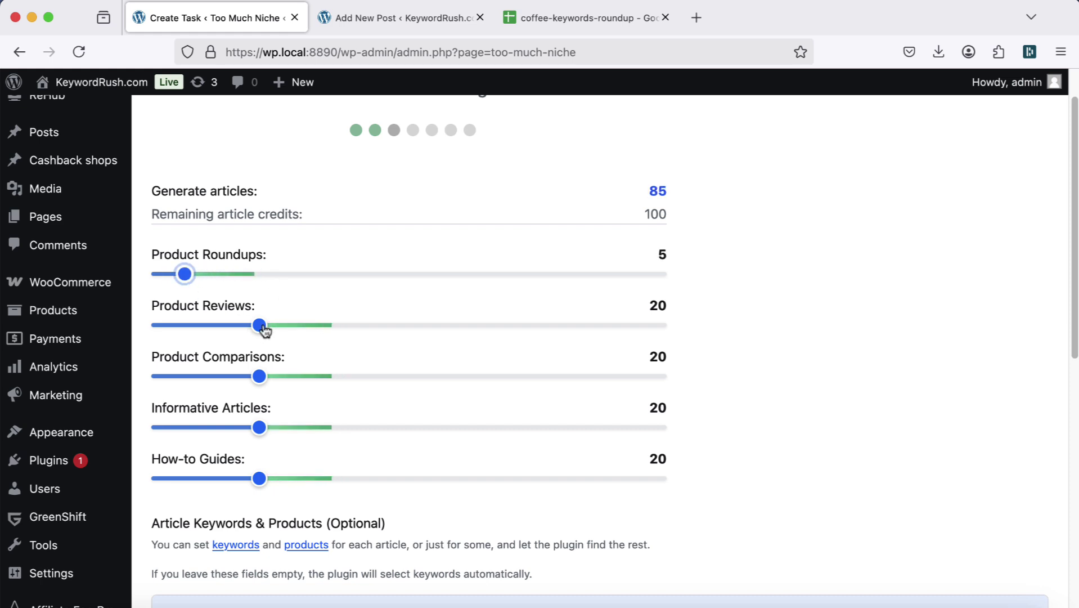
{"action": "left_click_drag", "start_coordinate": [260, 326], "coordinate": [185, 326]}
{"action": "left_click_drag", "start_coordinate": [189, 376], "coordinate": [184, 377]}
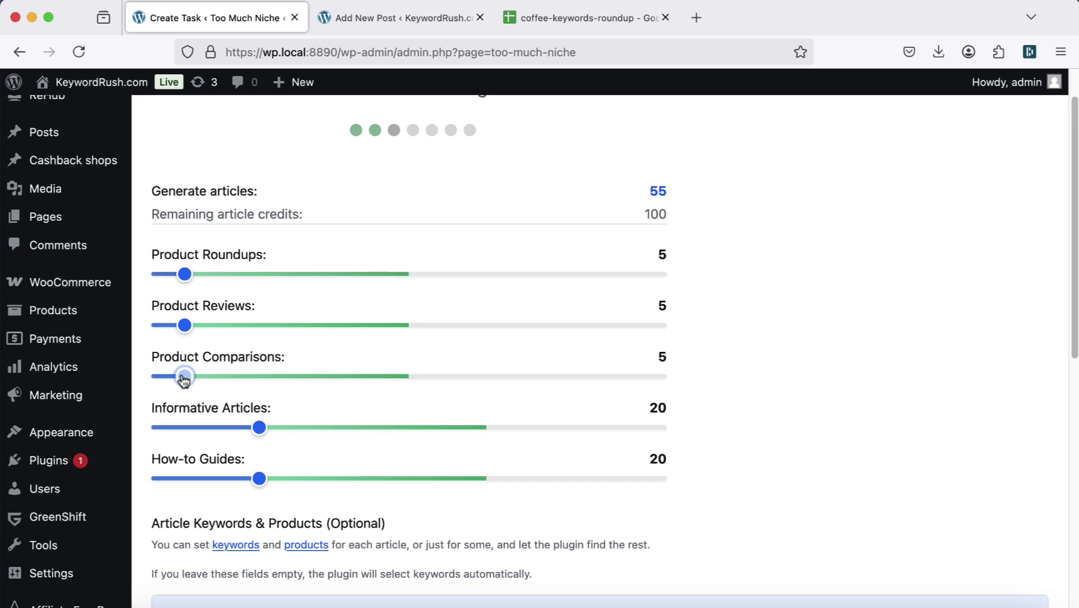
{"action": "left_click_drag", "start_coordinate": [185, 428], "coordinate": [184, 427]}
{"action": "left_click", "coordinate": [185, 477]}
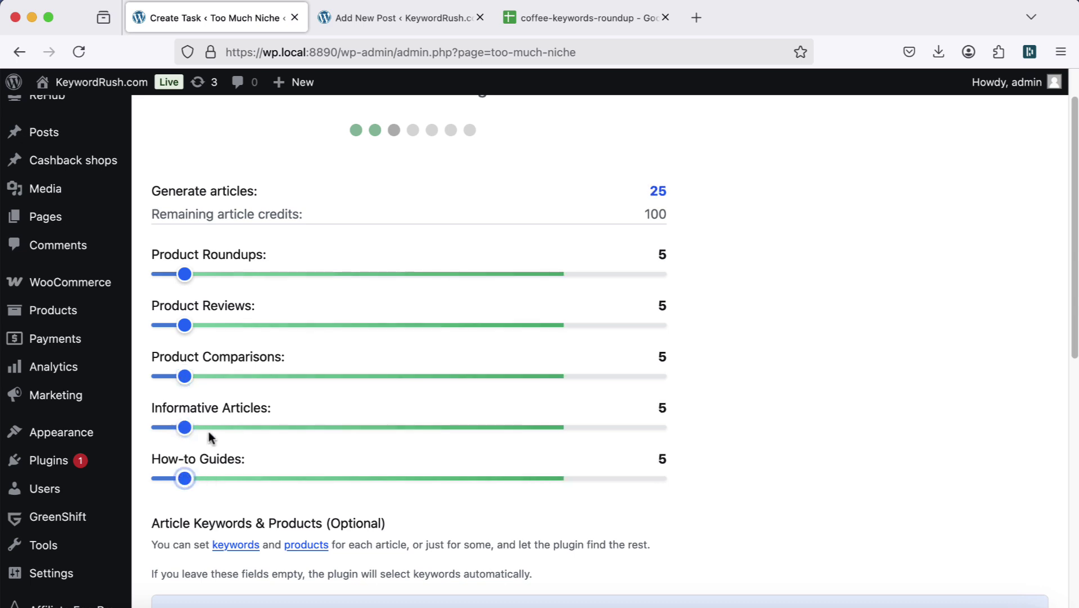
Step: Open Product Roundups Import and copy cells A1:C5 from the coffee-keywords-roundup sheet
{"action": "scroll", "coordinate": [210, 437], "scroll_direction": "down", "scroll_amount": 7}
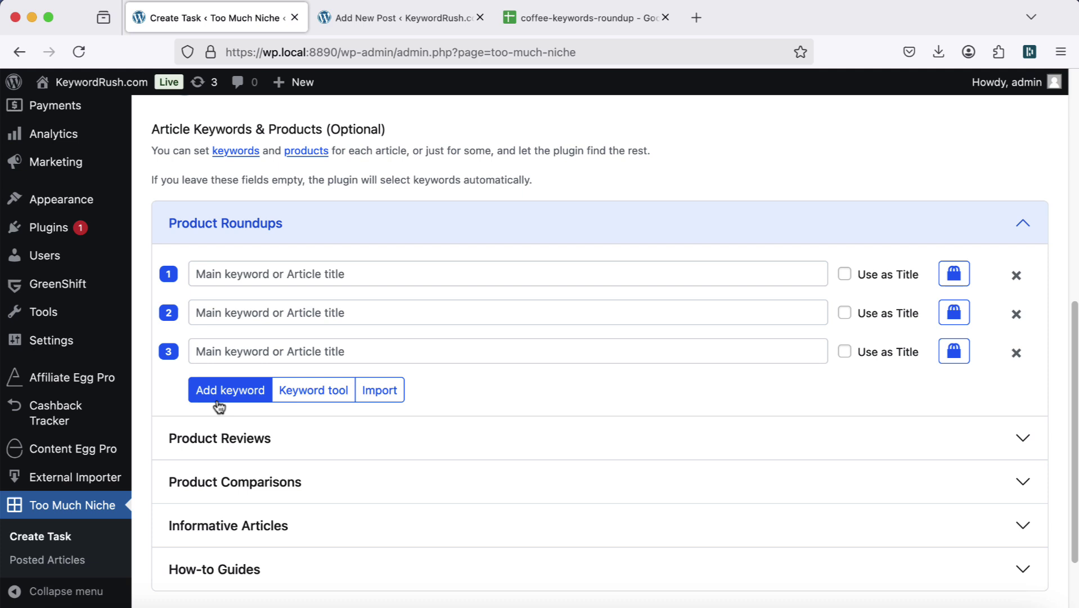
{"action": "left_click", "coordinate": [380, 391]}
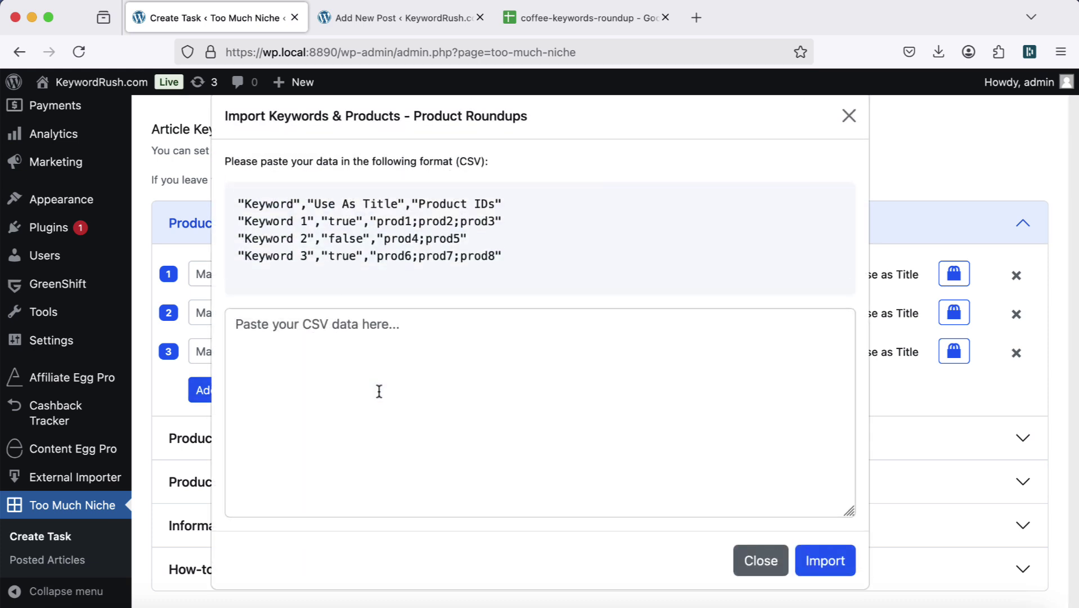
{"action": "left_click", "coordinate": [541, 24]}
{"action": "right_click", "coordinate": [327, 245]}
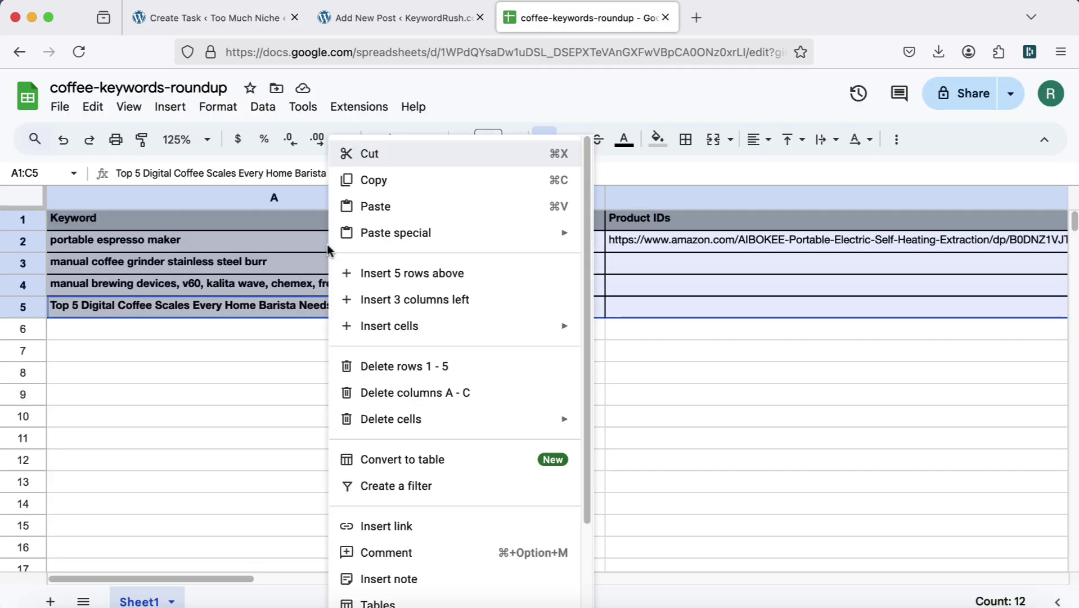
{"action": "left_click", "coordinate": [374, 181]}
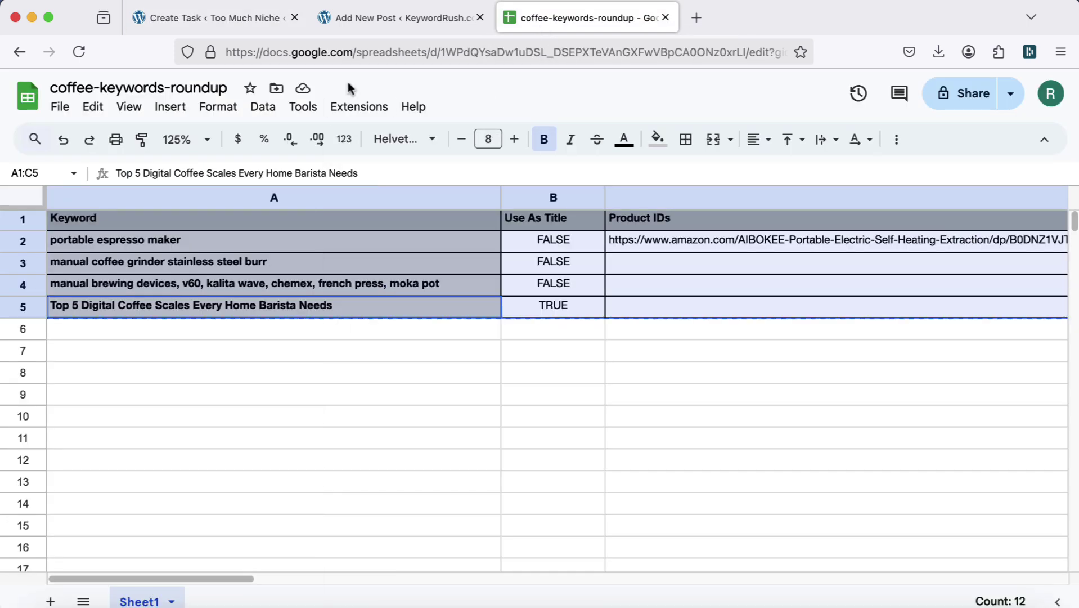
Step: Paste the copied keyword rows into the CSV box and import them into Product Roundups
{"action": "left_click", "coordinate": [245, 19]}
{"action": "right_click", "coordinate": [301, 316]}
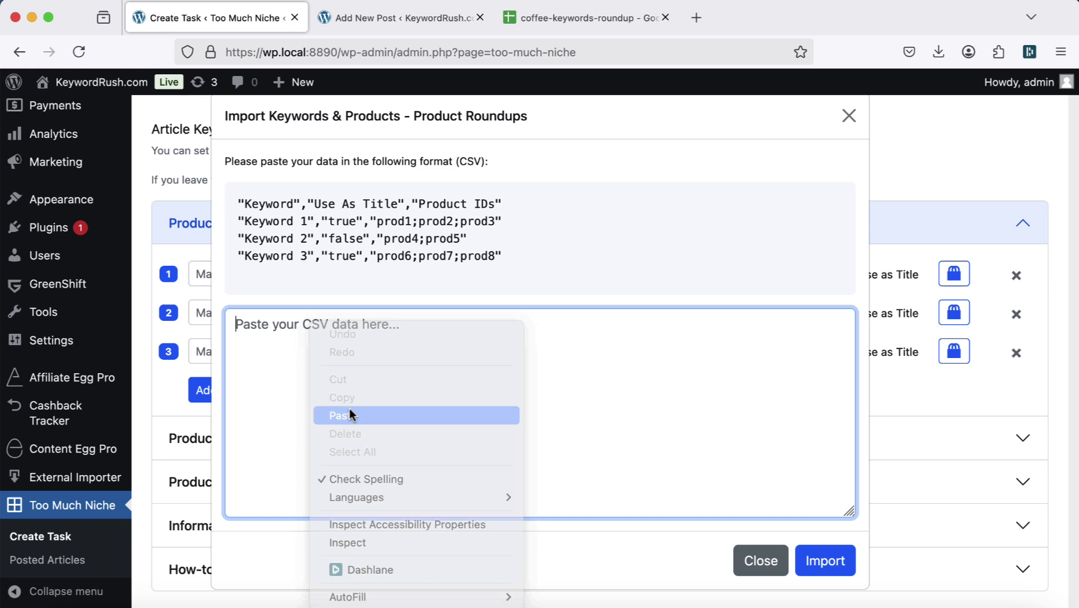
{"action": "left_click", "coordinate": [349, 411]}
{"action": "left_click", "coordinate": [821, 561]}
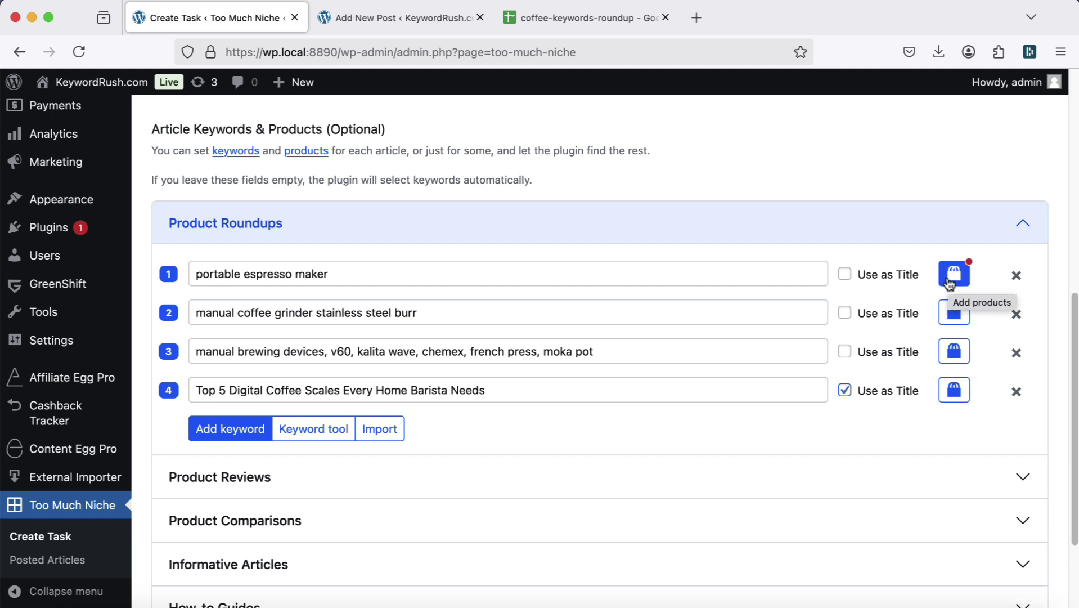
Step: Open the Add products editor for row 1, portable espresso maker
{"action": "left_click", "coordinate": [950, 279]}
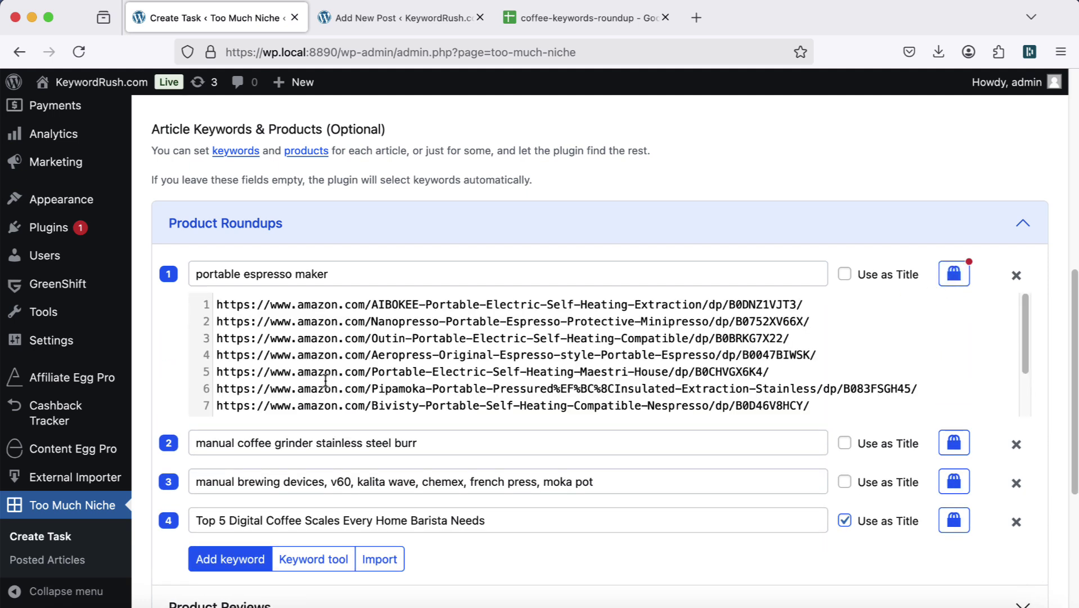
{"action": "scroll", "coordinate": [299, 383], "scroll_direction": "down", "scroll_amount": 3}
{"action": "scroll", "coordinate": [299, 382], "scroll_direction": "up", "scroll_amount": 3}
Step: Search 'portable espresso maker' in the Content Egg Amazon module
{"action": "left_click", "coordinate": [403, 18]}
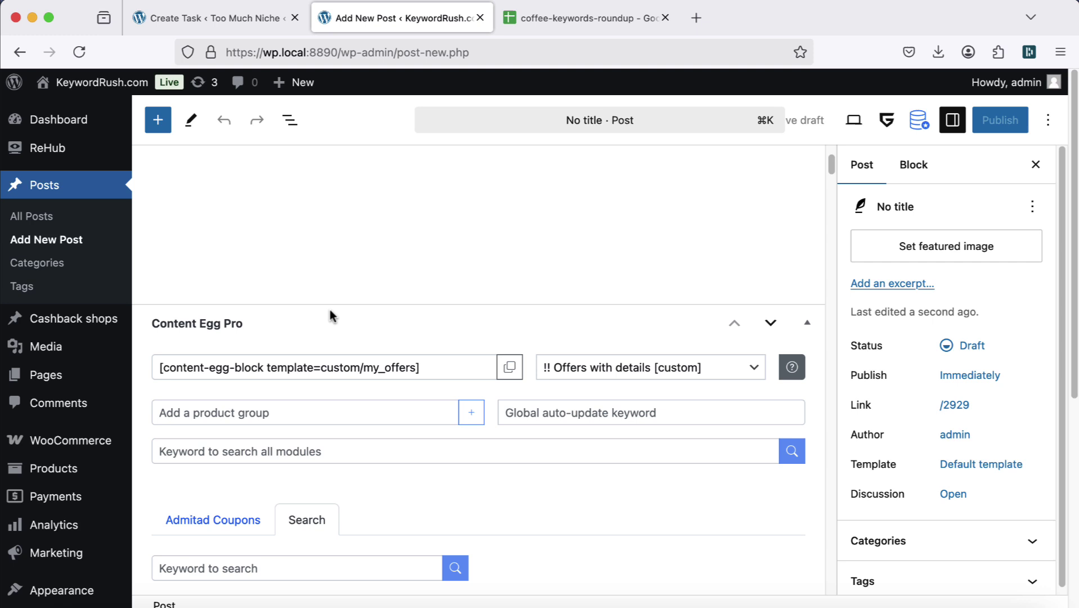
{"action": "scroll", "coordinate": [331, 308], "scroll_direction": "down", "scroll_amount": 2}
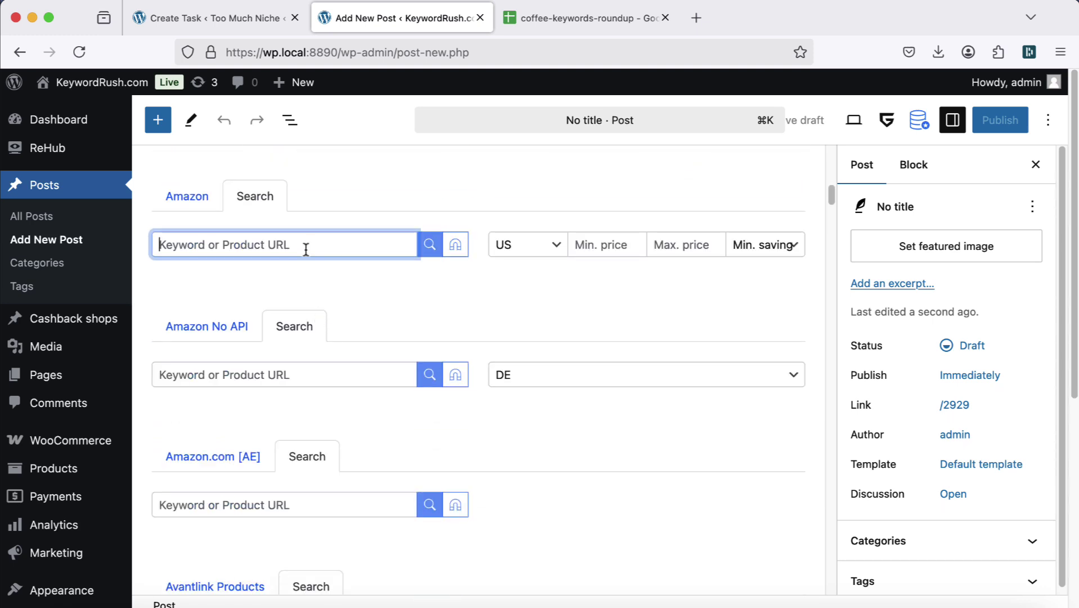
{"action": "type", "text": "portable espre"}
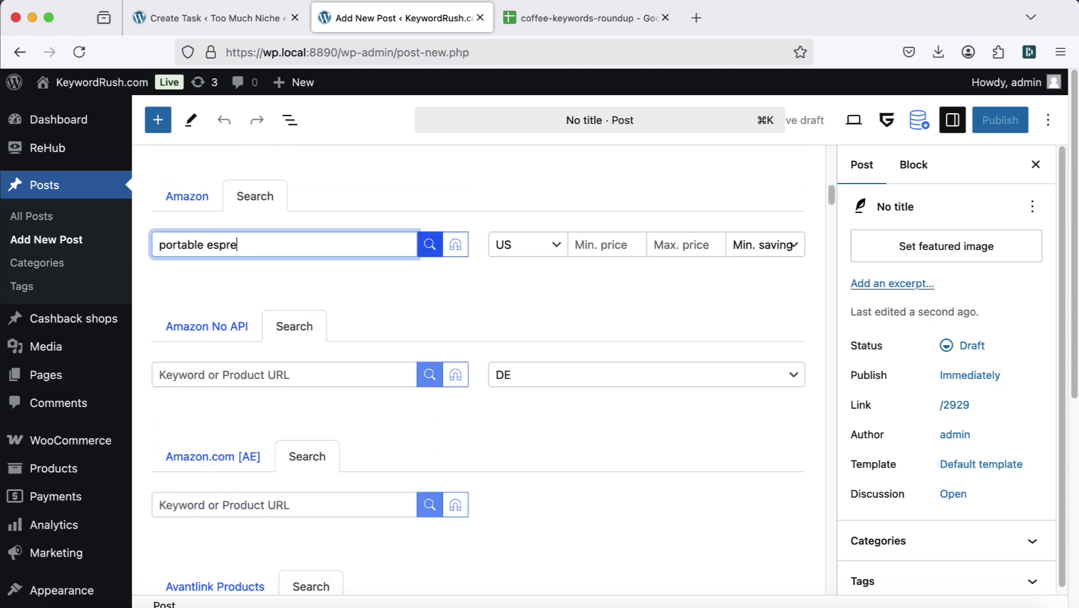
{"action": "type", "text": "sso maker"}
{"action": "left_click", "coordinate": [430, 245]}
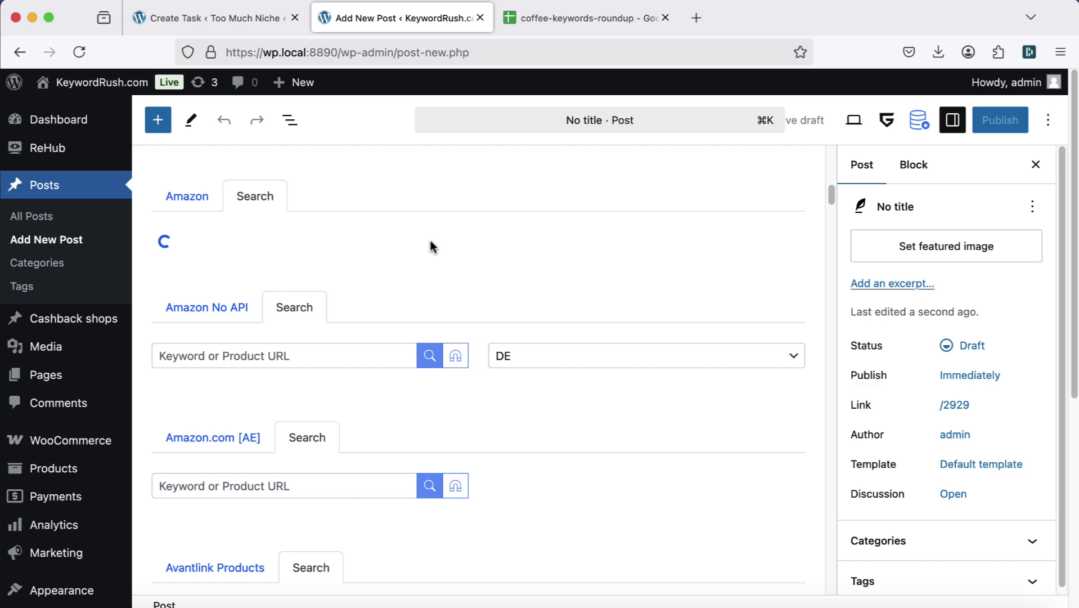
Step: Add eight of the Amazon espresso maker results to the post's products
{"action": "left_click", "coordinate": [382, 304]}
{"action": "left_click", "coordinate": [354, 400]}
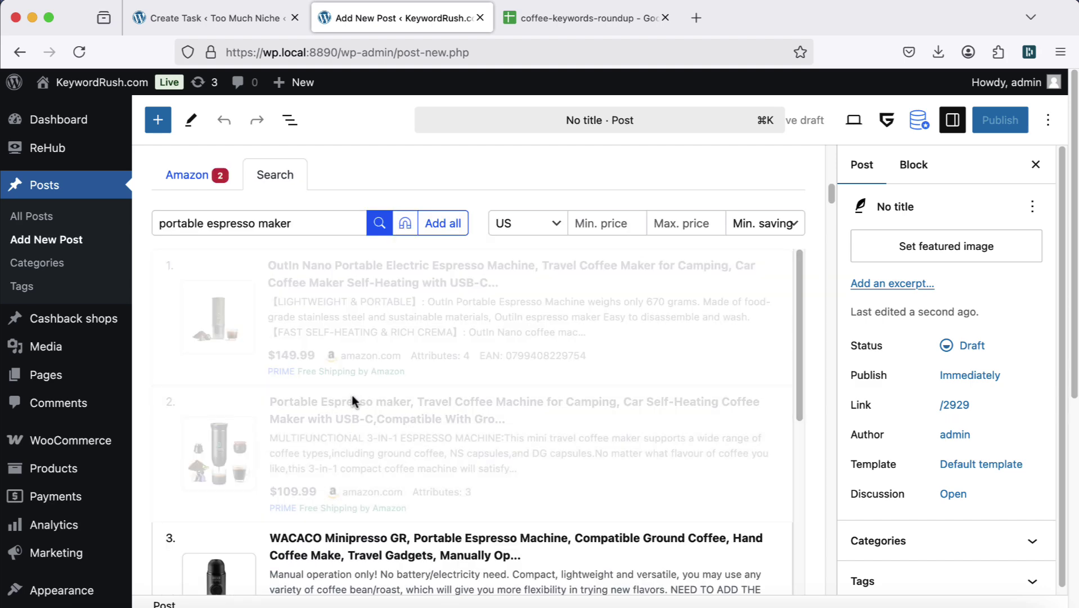
{"action": "scroll", "coordinate": [360, 394], "scroll_direction": "down", "scroll_amount": 5}
{"action": "left_click", "coordinate": [366, 390]}
{"action": "scroll", "coordinate": [366, 388], "scroll_direction": "down", "scroll_amount": 3}
{"action": "left_click", "coordinate": [365, 388]}
{"action": "scroll", "coordinate": [365, 386], "scroll_direction": "down", "scroll_amount": 2}
{"action": "left_click", "coordinate": [365, 385]}
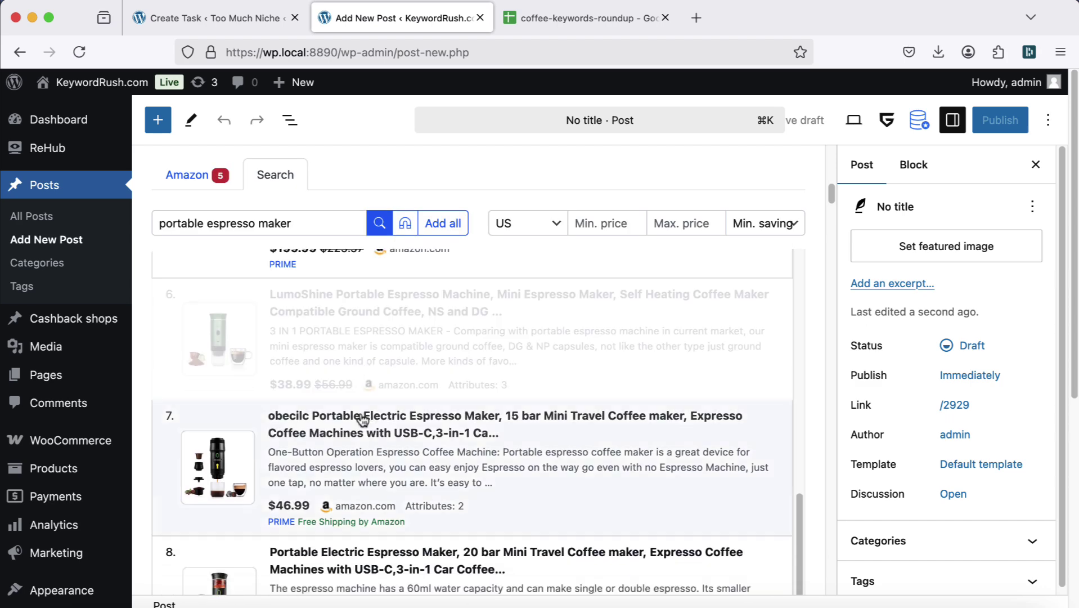
{"action": "left_click", "coordinate": [361, 415]}
{"action": "scroll", "coordinate": [361, 415], "scroll_direction": "down", "scroll_amount": 4}
{"action": "left_click", "coordinate": [361, 414]}
{"action": "left_click", "coordinate": [357, 487]}
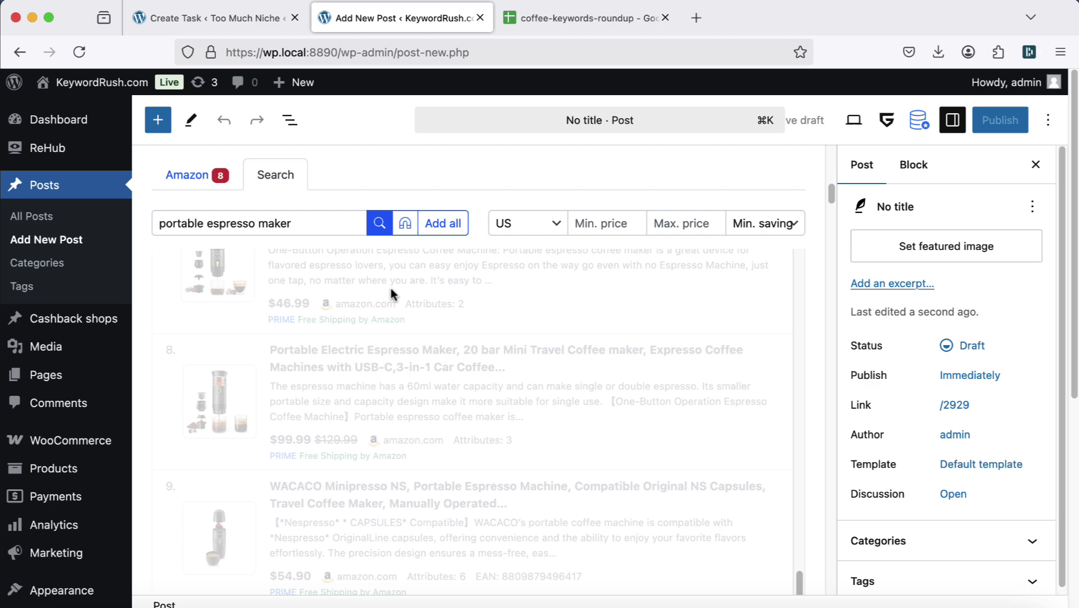
Step: Copy the eight product IDs and paste them over the roundup's Amazon URLs
{"action": "left_click", "coordinate": [406, 224]}
{"action": "left_click", "coordinate": [229, 29]}
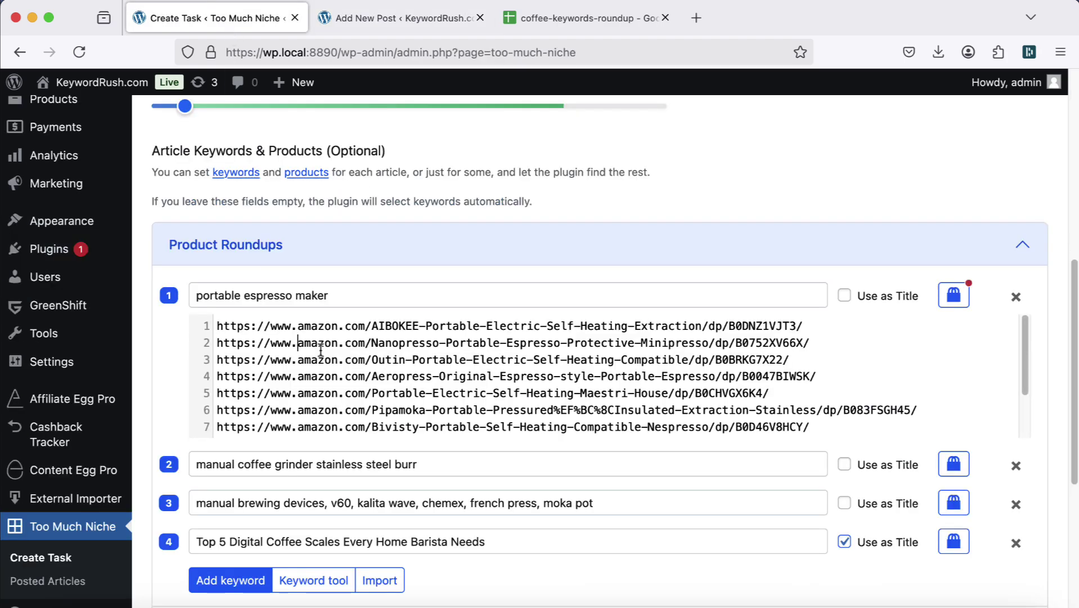
{"action": "key", "text": "ctrl+a"}
{"action": "scroll", "coordinate": [320, 350], "scroll_direction": "down", "scroll_amount": 1}
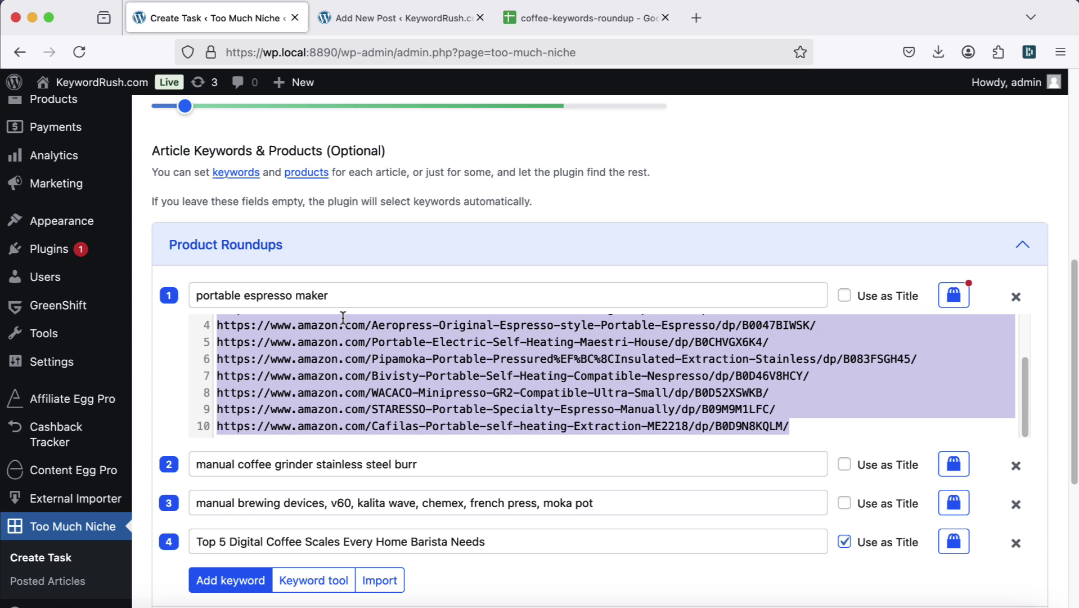
{"action": "key", "text": "super+v"}
Step: Expand the Product Reviews, Product Comparisons and How-to Guides keyword sections
{"action": "scroll", "coordinate": [327, 383], "scroll_direction": "up", "scroll_amount": 1}
{"action": "scroll", "coordinate": [326, 383], "scroll_direction": "down", "scroll_amount": 1}
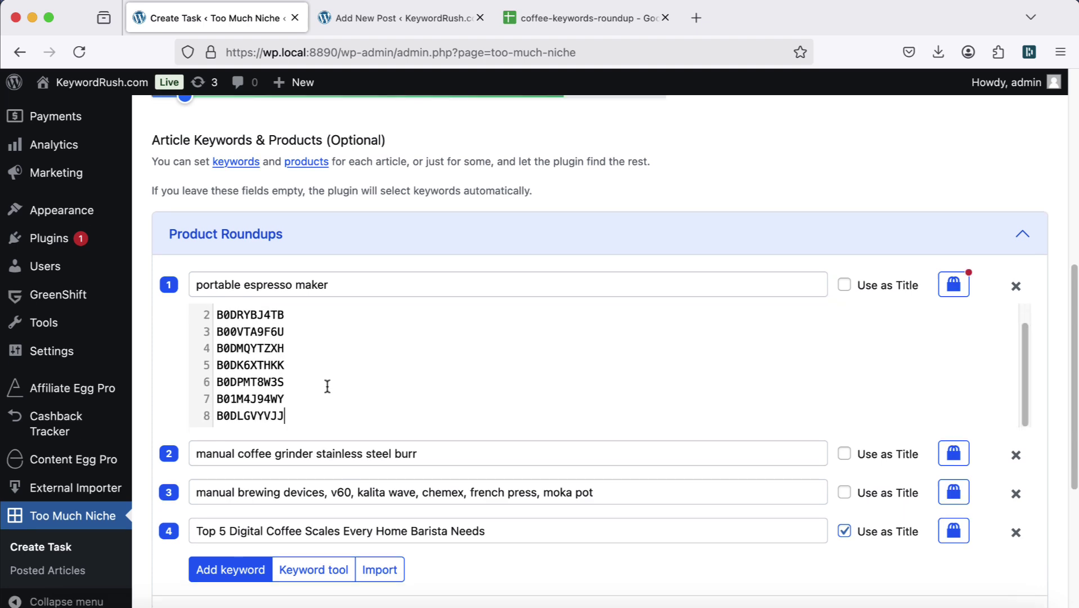
{"action": "scroll", "coordinate": [330, 378], "scroll_direction": "down", "scroll_amount": 3}
{"action": "scroll", "coordinate": [329, 378], "scroll_direction": "down", "scroll_amount": 5}
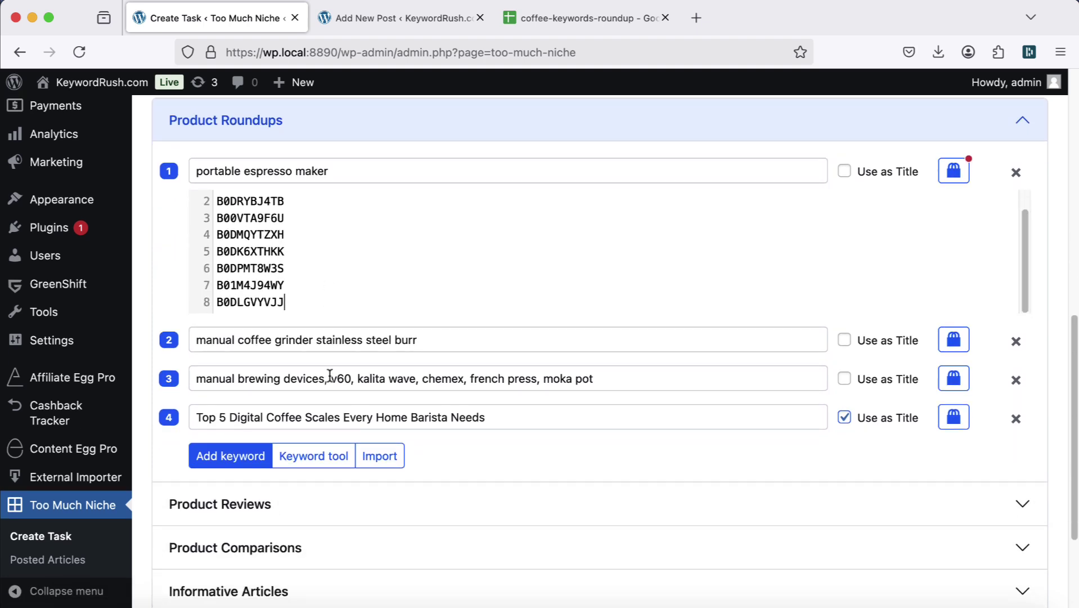
{"action": "left_click", "coordinate": [330, 352]}
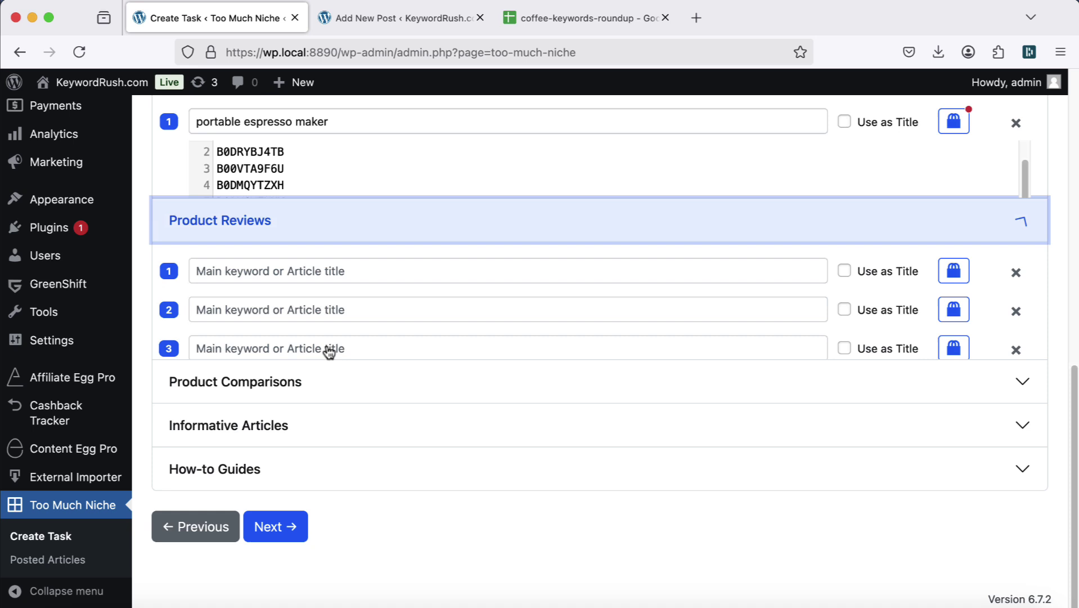
{"action": "left_click", "coordinate": [331, 386]}
{"action": "left_click", "coordinate": [313, 468]}
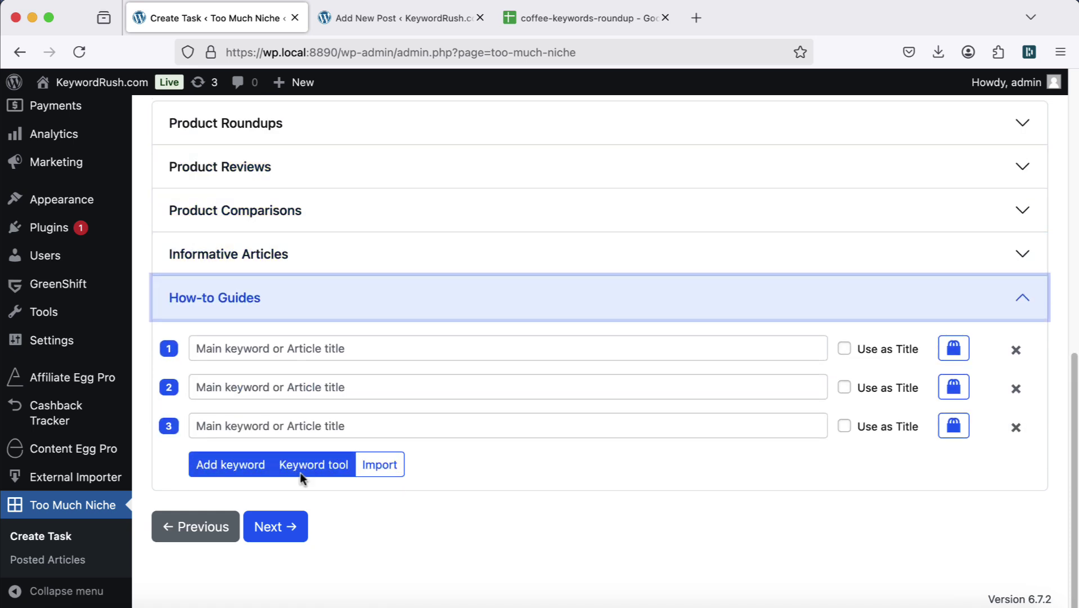
Step: Set article size Large (100%), keep point of view none, and choose Friendly expert tone
{"action": "left_click", "coordinate": [289, 525]}
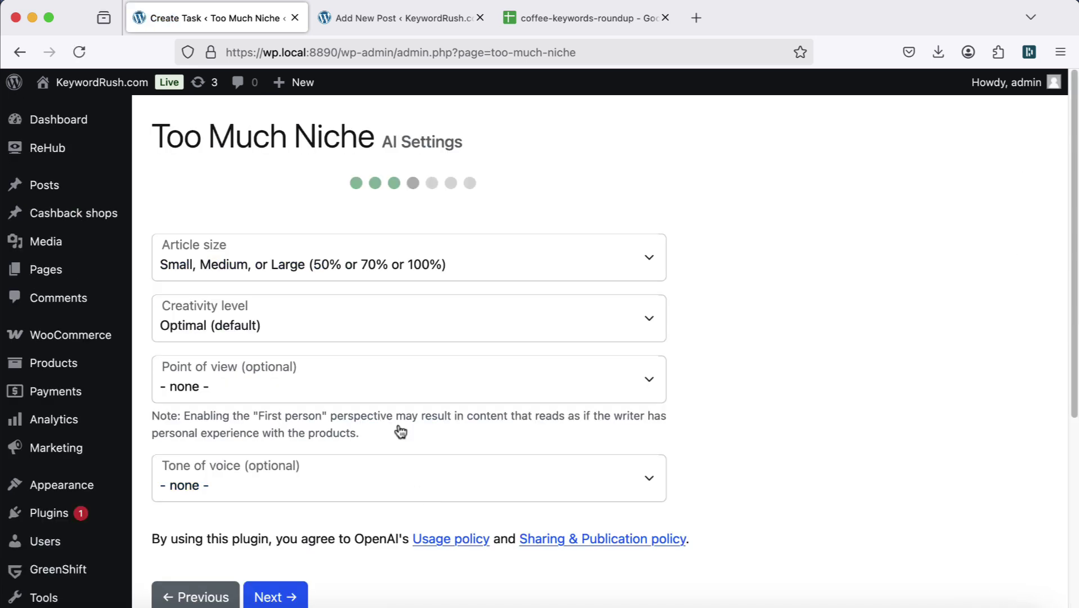
{"action": "left_click", "coordinate": [333, 270]}
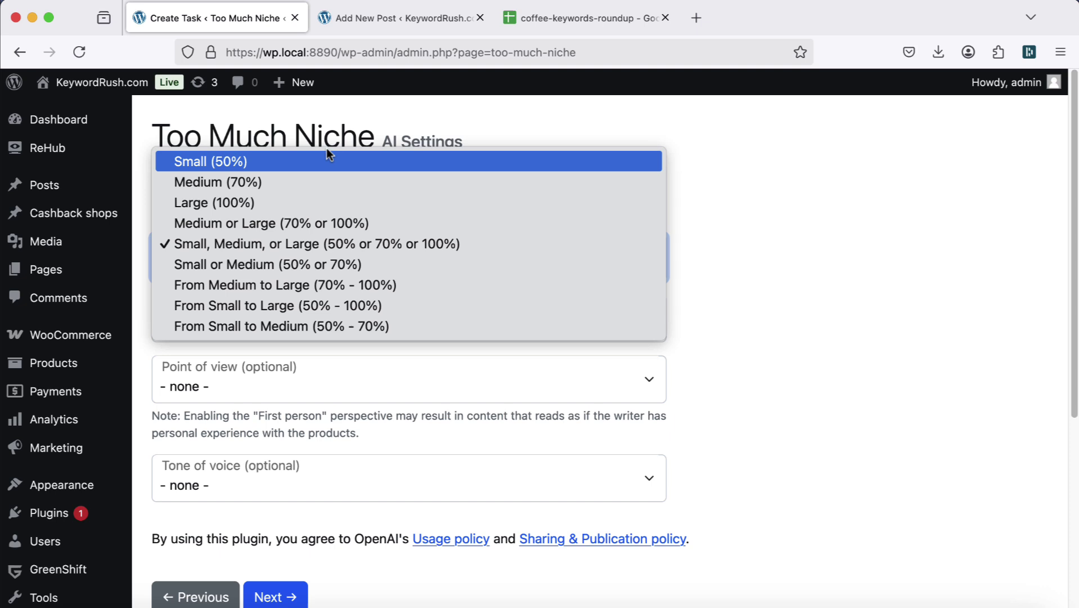
{"action": "left_click", "coordinate": [312, 203]}
{"action": "left_click", "coordinate": [262, 374]}
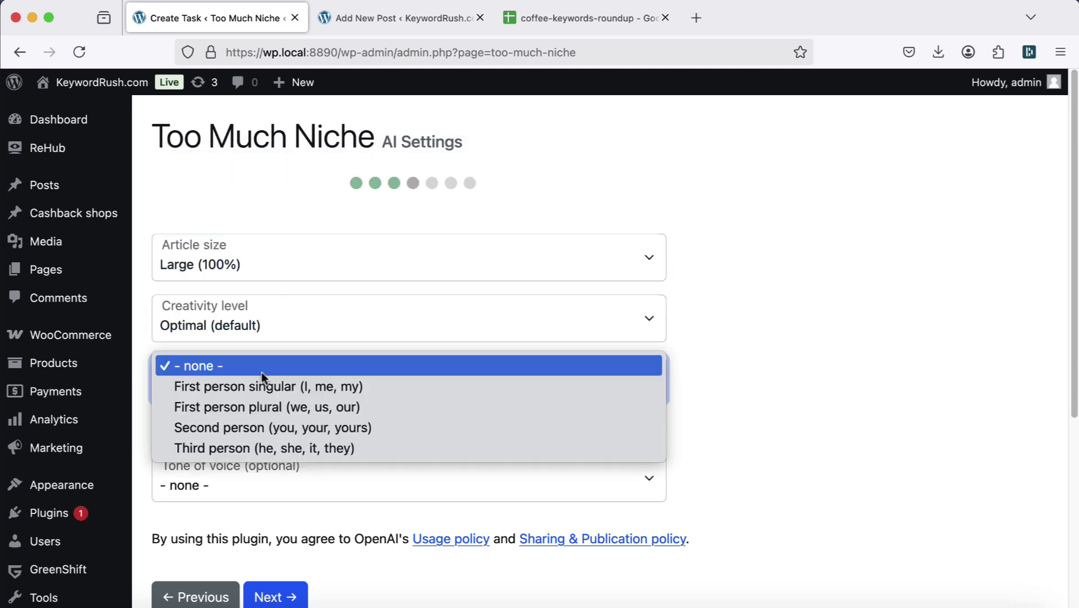
{"action": "left_click", "coordinate": [279, 366]}
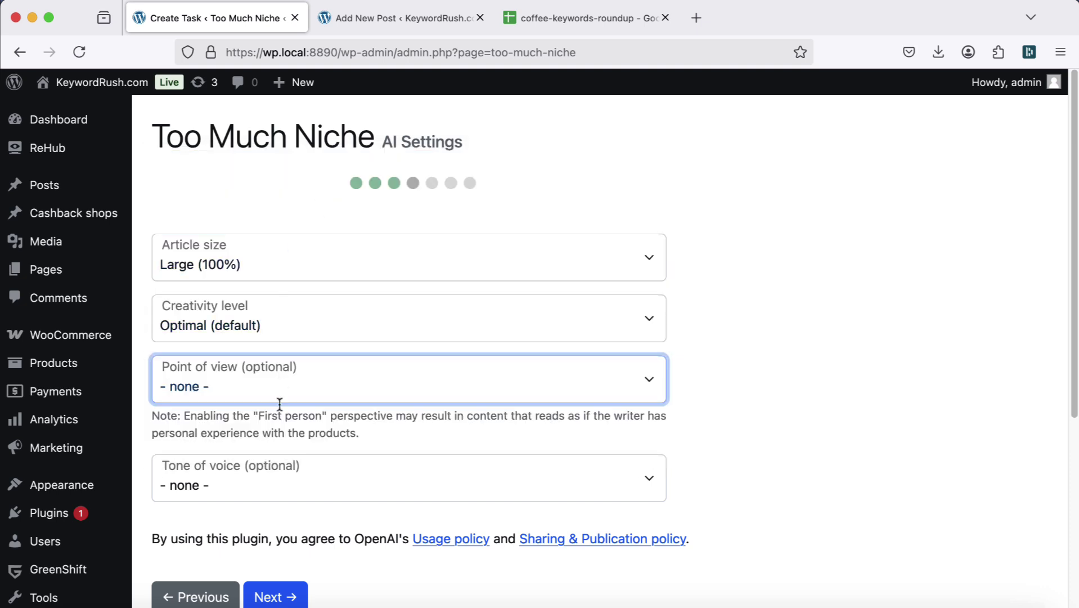
{"action": "scroll", "coordinate": [277, 412], "scroll_direction": "down", "scroll_amount": 4}
{"action": "left_click", "coordinate": [271, 380]}
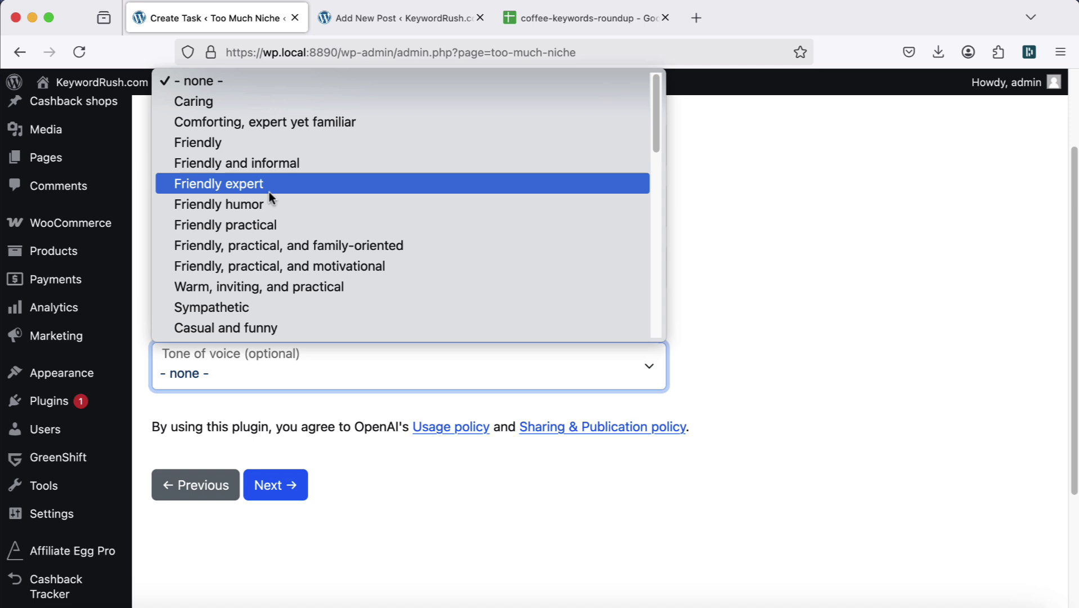
{"action": "scroll", "coordinate": [268, 192], "scroll_direction": "down", "scroll_amount": 5}
{"action": "scroll", "coordinate": [287, 251], "scroll_direction": "down", "scroll_amount": 5}
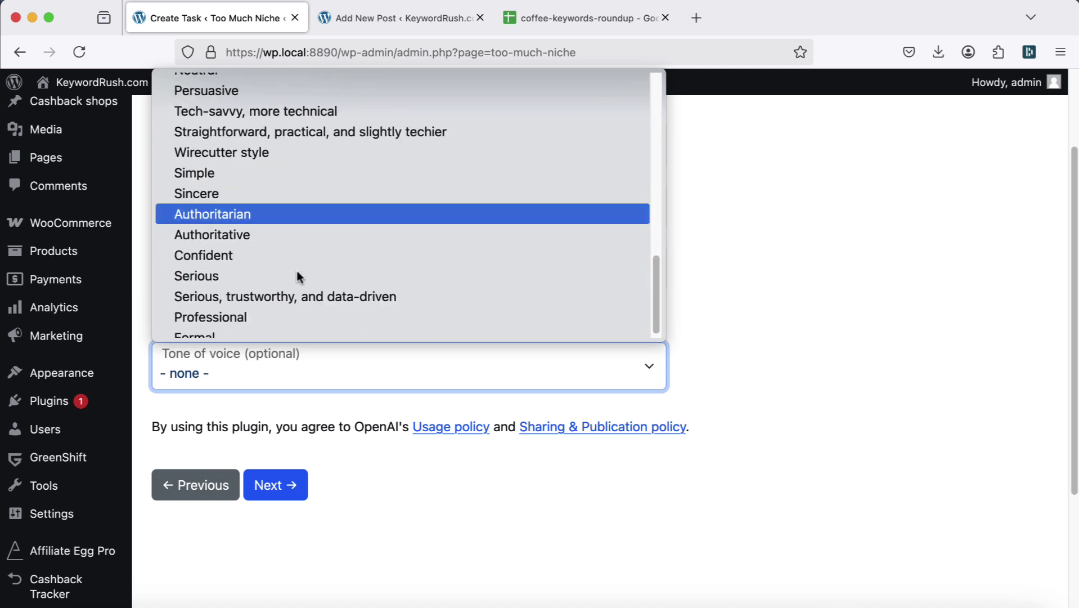
{"action": "scroll", "coordinate": [298, 273], "scroll_direction": "up", "scroll_amount": 10}
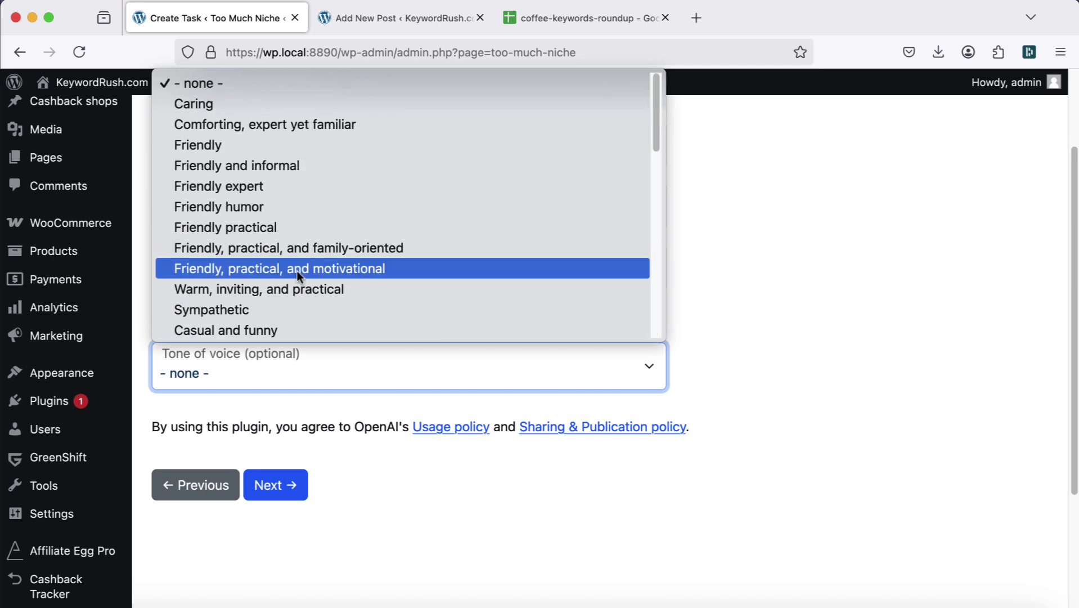
{"action": "left_click", "coordinate": [281, 186]}
Step: On the Content Egg integration step, set Price comparison to Enabled
{"action": "left_click", "coordinate": [287, 484]}
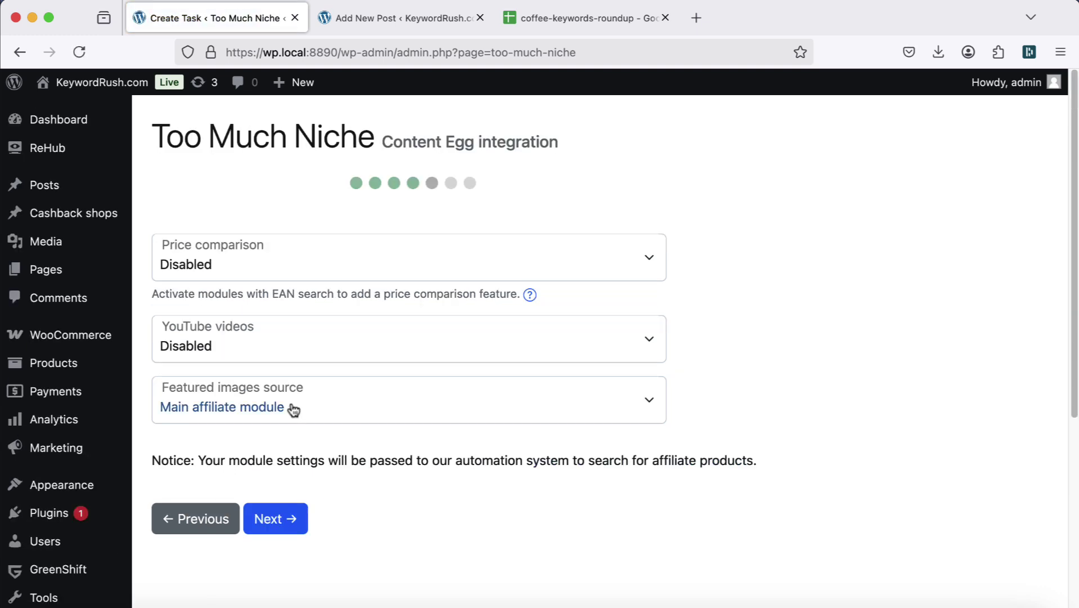
{"action": "left_click", "coordinate": [281, 273]}
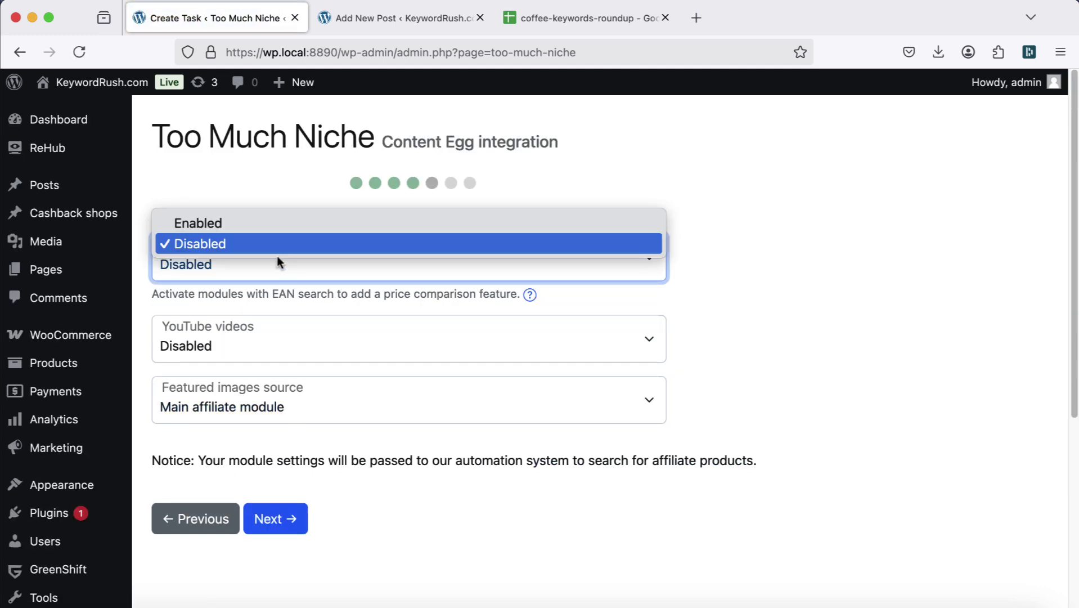
{"action": "left_click", "coordinate": [276, 221]}
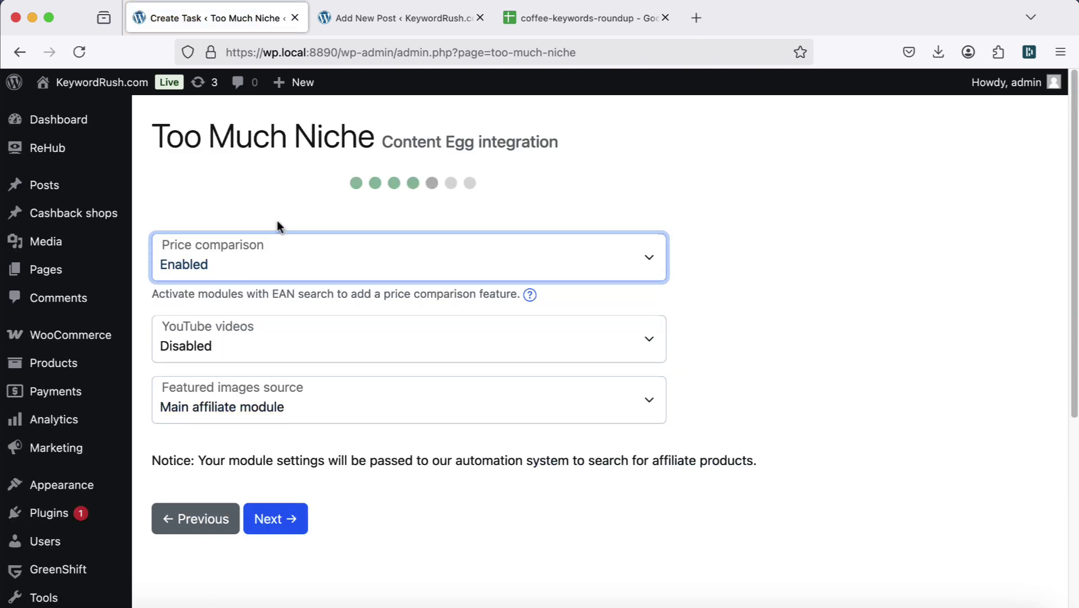
{"action": "left_click", "coordinate": [526, 298]}
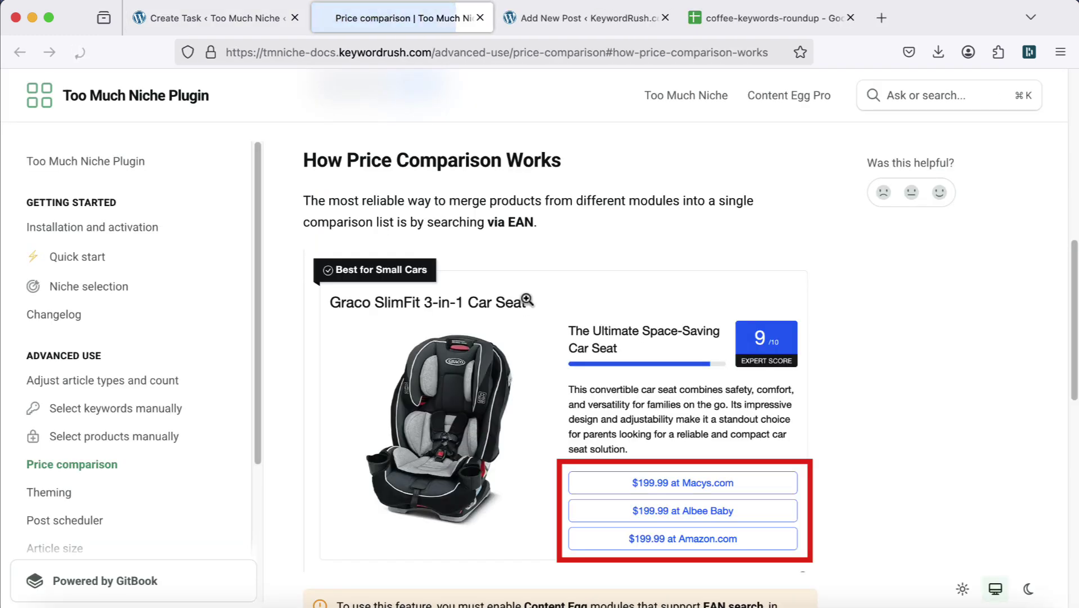
{"action": "scroll", "coordinate": [527, 300], "scroll_direction": "down", "scroll_amount": 3}
{"action": "left_click", "coordinate": [626, 386]}
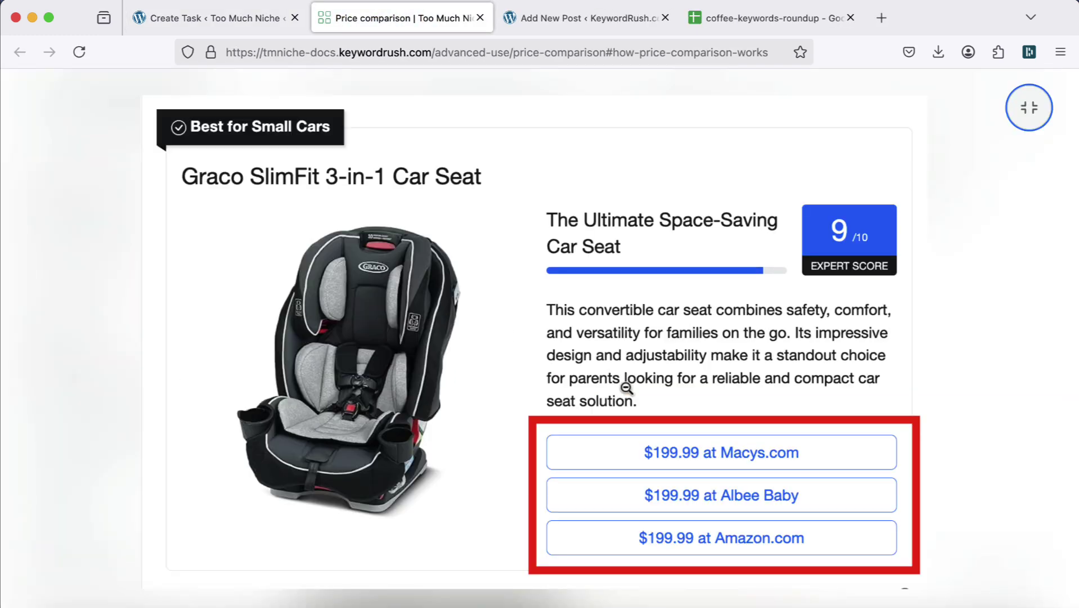
{"action": "left_click", "coordinate": [629, 464]}
{"action": "scroll", "coordinate": [590, 461], "scroll_direction": "down", "scroll_amount": 5}
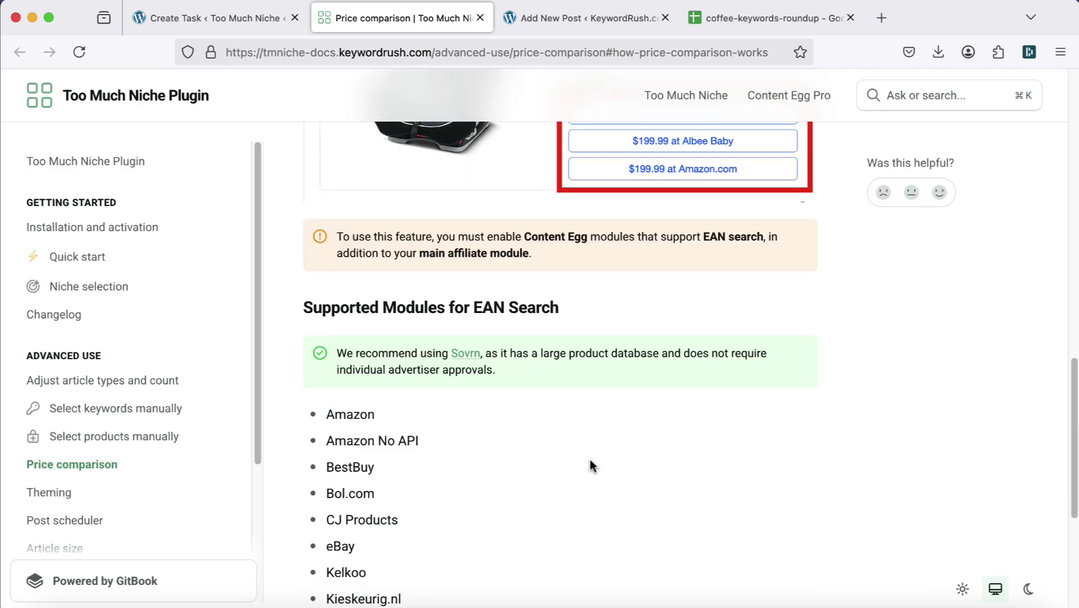
{"action": "scroll", "coordinate": [590, 465], "scroll_direction": "down", "scroll_amount": 4}
{"action": "left_click_drag", "start_coordinate": [324, 219], "coordinate": [472, 511]}
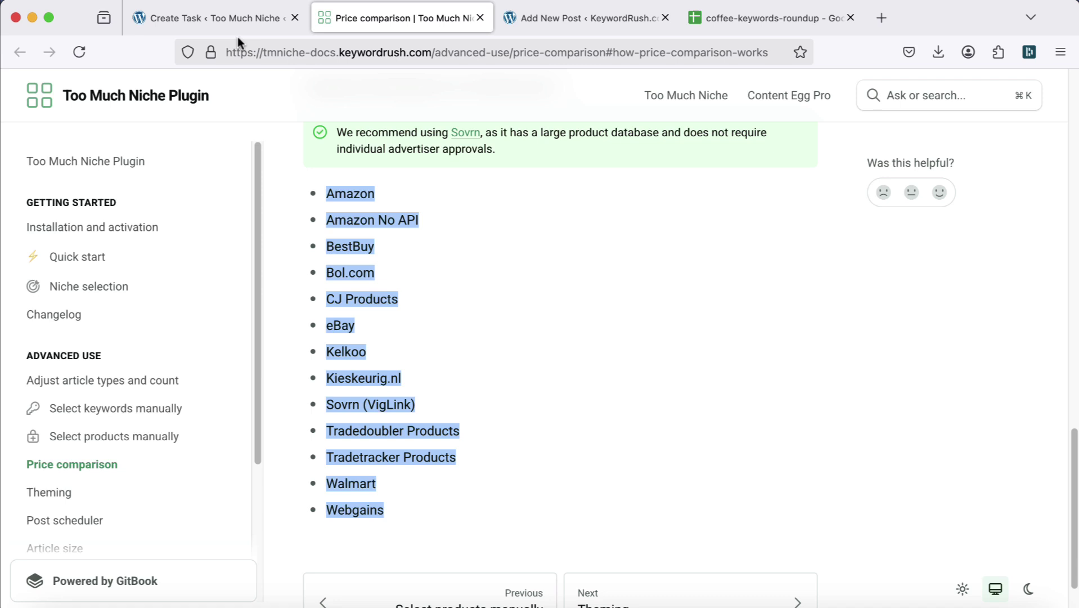
{"action": "left_click", "coordinate": [480, 18]}
Step: Enable YouTube videos and set featured images to main module plus Pixabay for info articles
{"action": "left_click", "coordinate": [233, 338]}
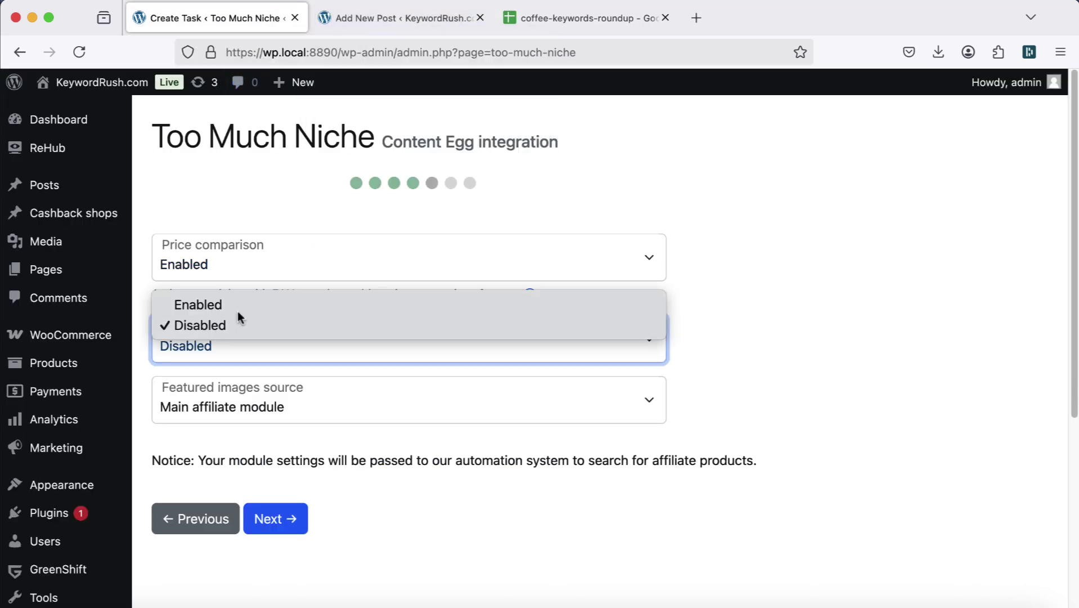
{"action": "left_click", "coordinate": [238, 310]}
{"action": "left_click", "coordinate": [300, 400]}
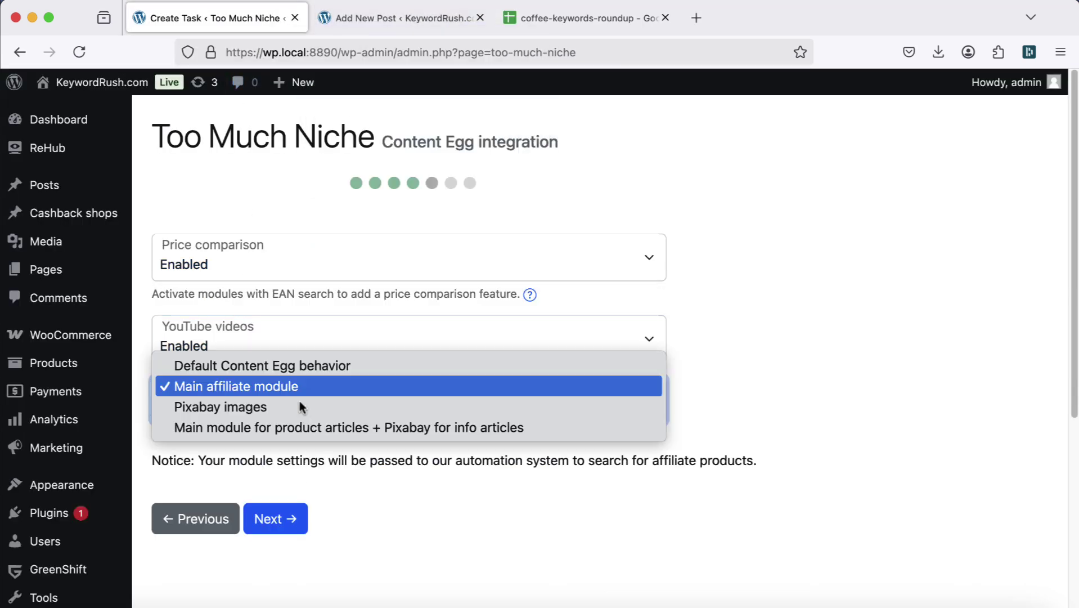
{"action": "left_click", "coordinate": [299, 426]}
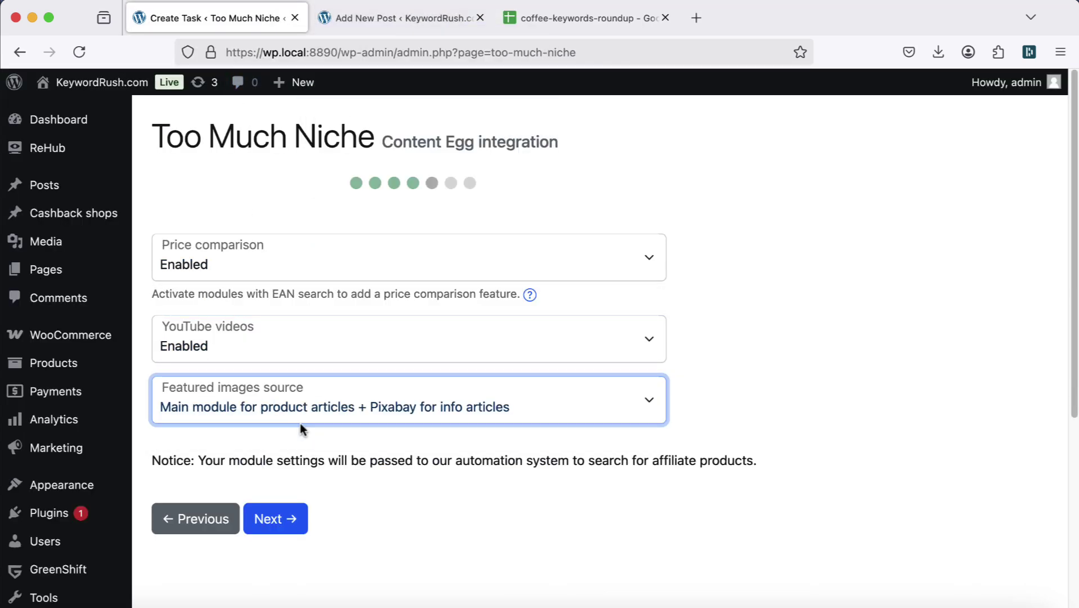
{"action": "left_click", "coordinate": [284, 517]}
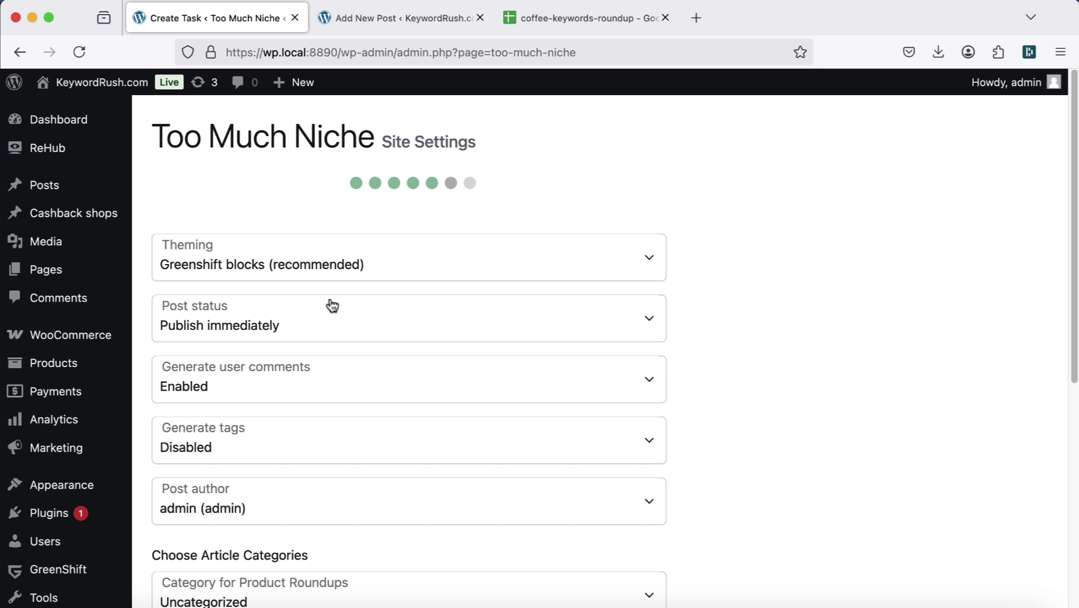
Step: Keep Greenshift blocks theming and Publish immediately status, then advance to the final start step
{"action": "left_click", "coordinate": [333, 267]}
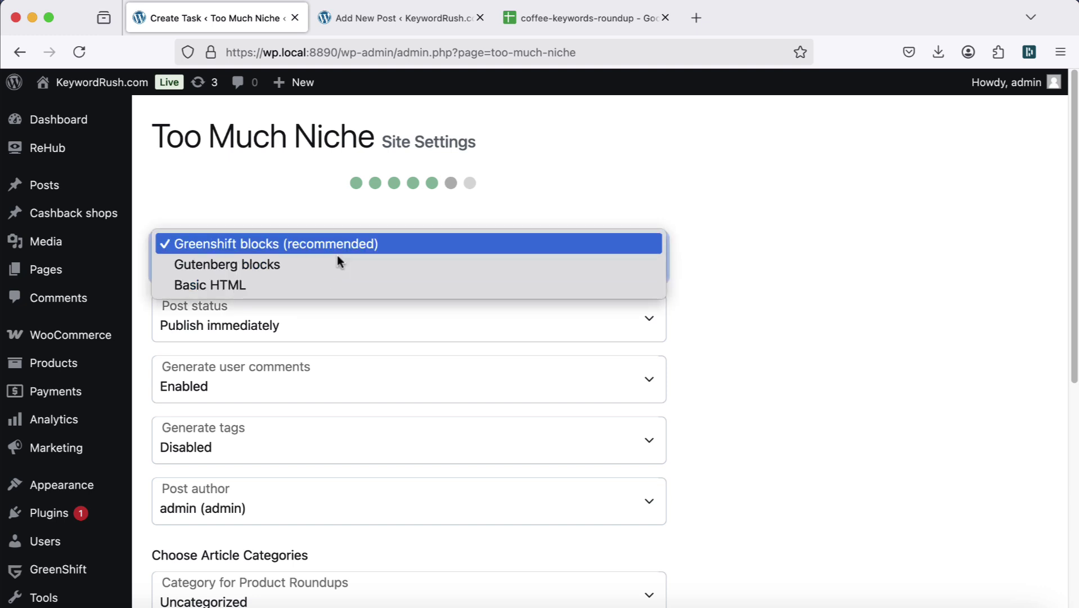
{"action": "left_click", "coordinate": [342, 248]}
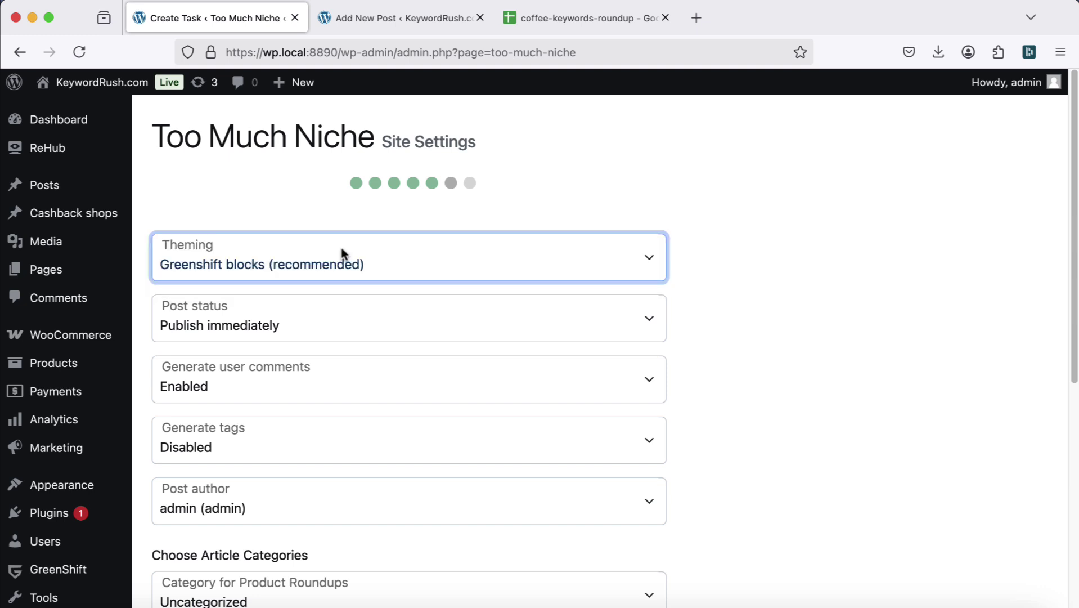
{"action": "left_click", "coordinate": [291, 316]}
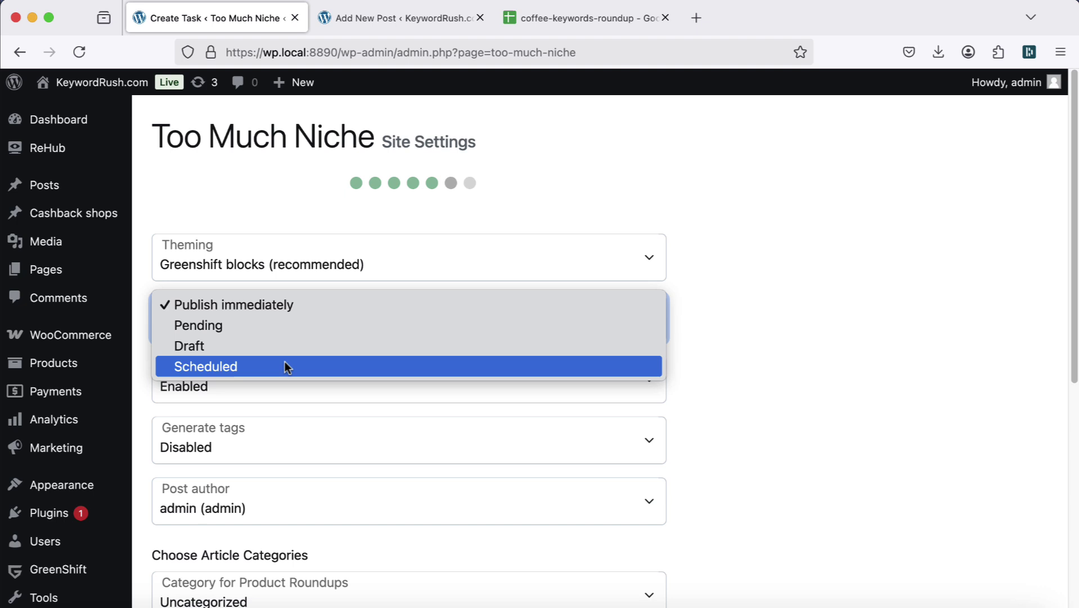
{"action": "left_click", "coordinate": [285, 367]}
{"action": "left_click", "coordinate": [287, 330]}
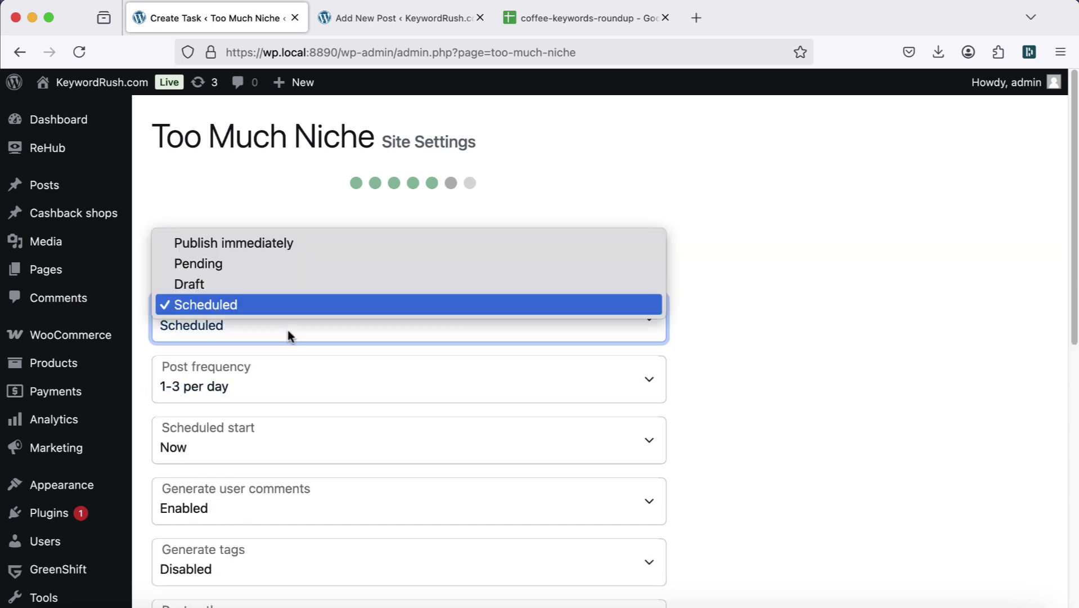
{"action": "left_click", "coordinate": [291, 249]}
{"action": "scroll", "coordinate": [275, 405], "scroll_direction": "down", "scroll_amount": 1}
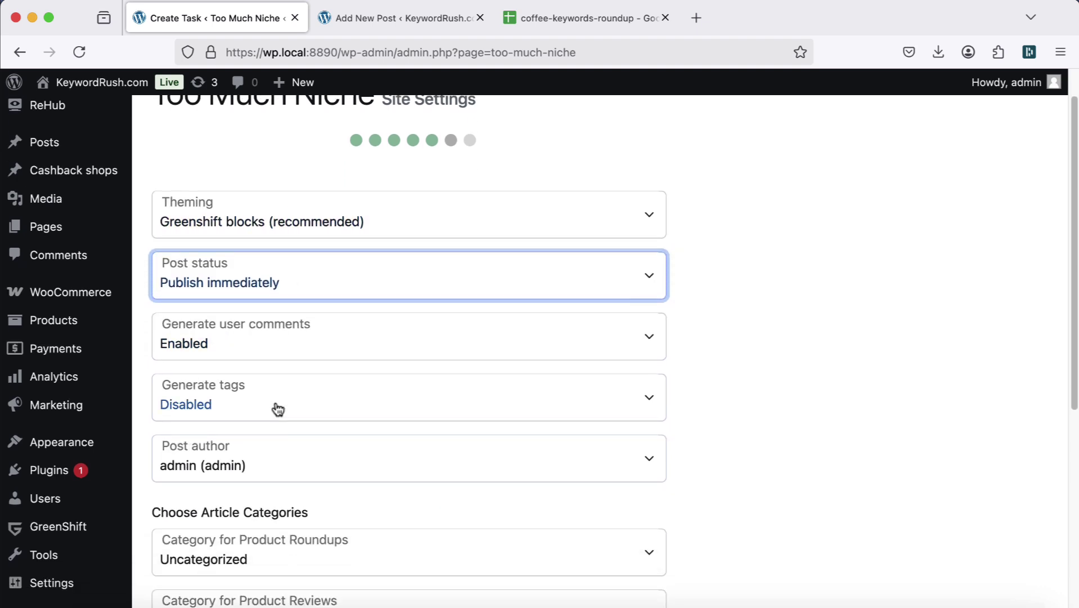
{"action": "scroll", "coordinate": [261, 409], "scroll_direction": "down", "scroll_amount": 1}
{"action": "scroll", "coordinate": [261, 409], "scroll_direction": "down", "scroll_amount": 3}
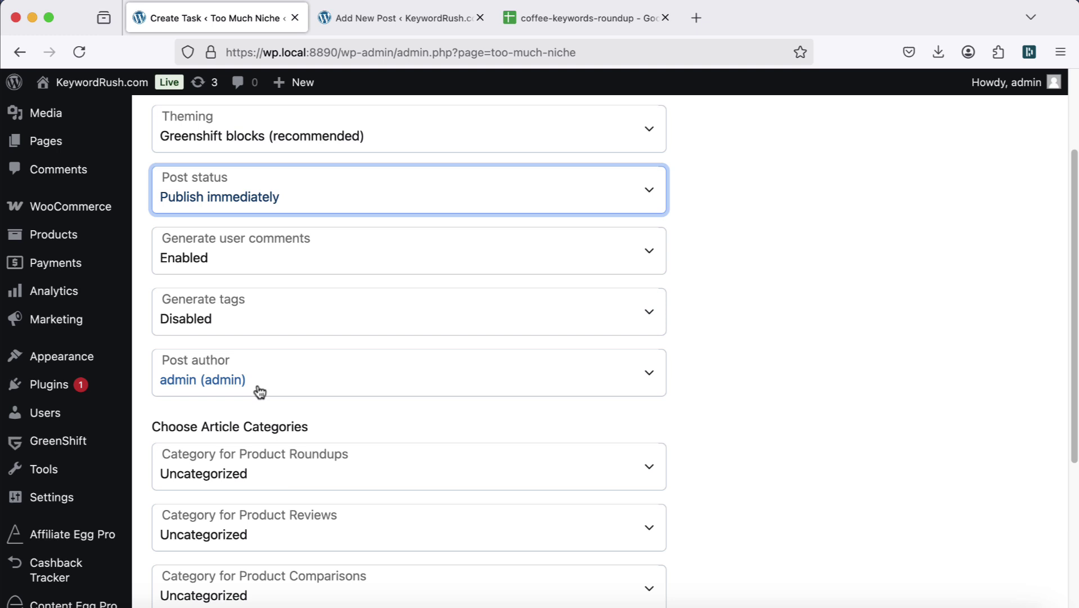
{"action": "scroll", "coordinate": [257, 434], "scroll_direction": "down", "scroll_amount": 6}
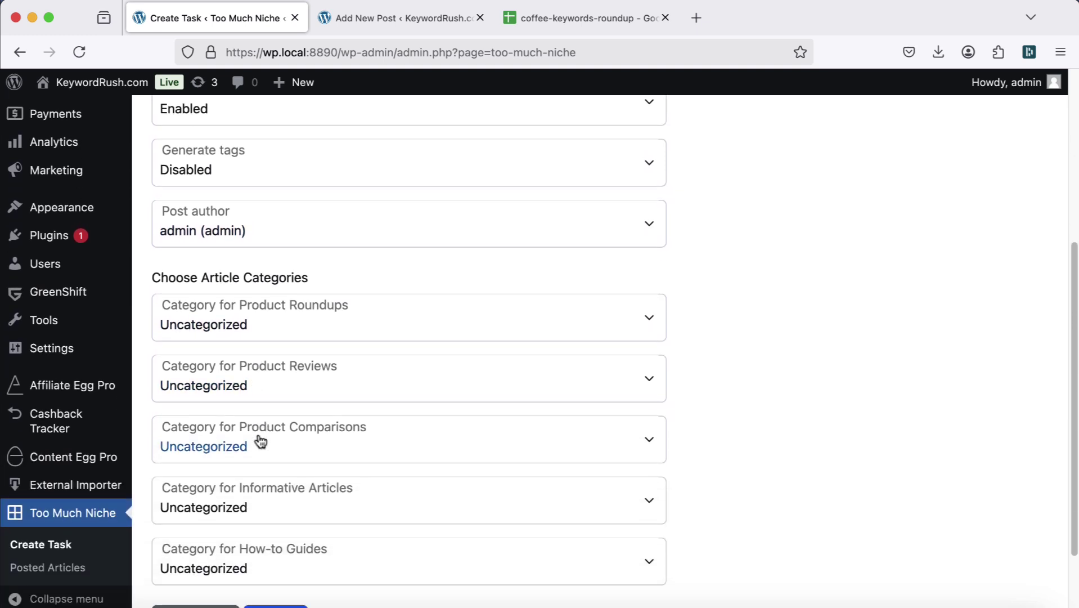
{"action": "left_click", "coordinate": [280, 527]}
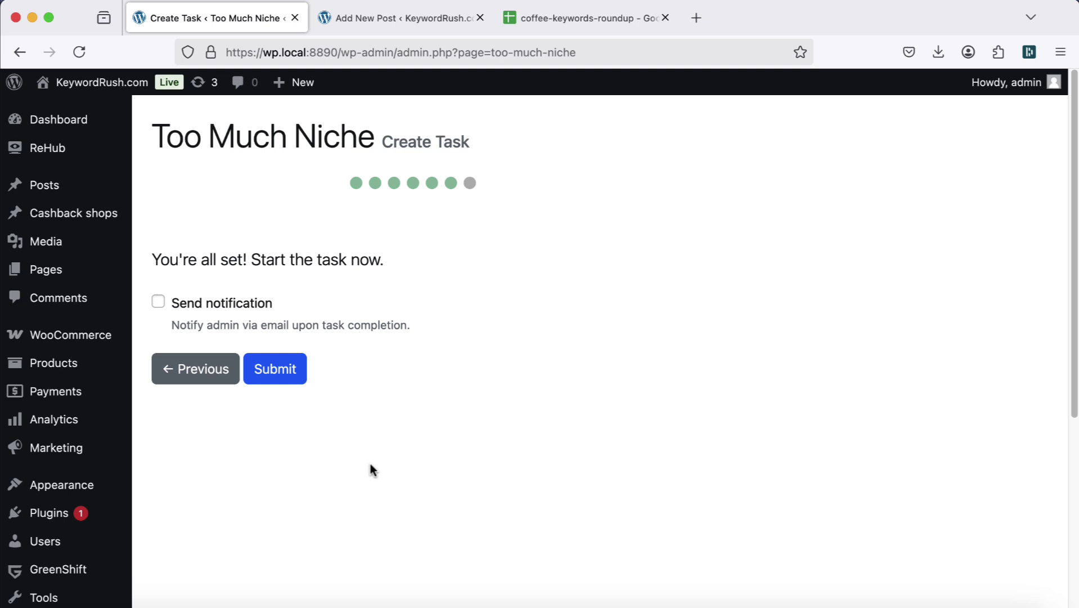
Step: Submit the task to queue 25 articles, then open the posted Fellow Tally Pro review
{"action": "left_click", "coordinate": [292, 373]}
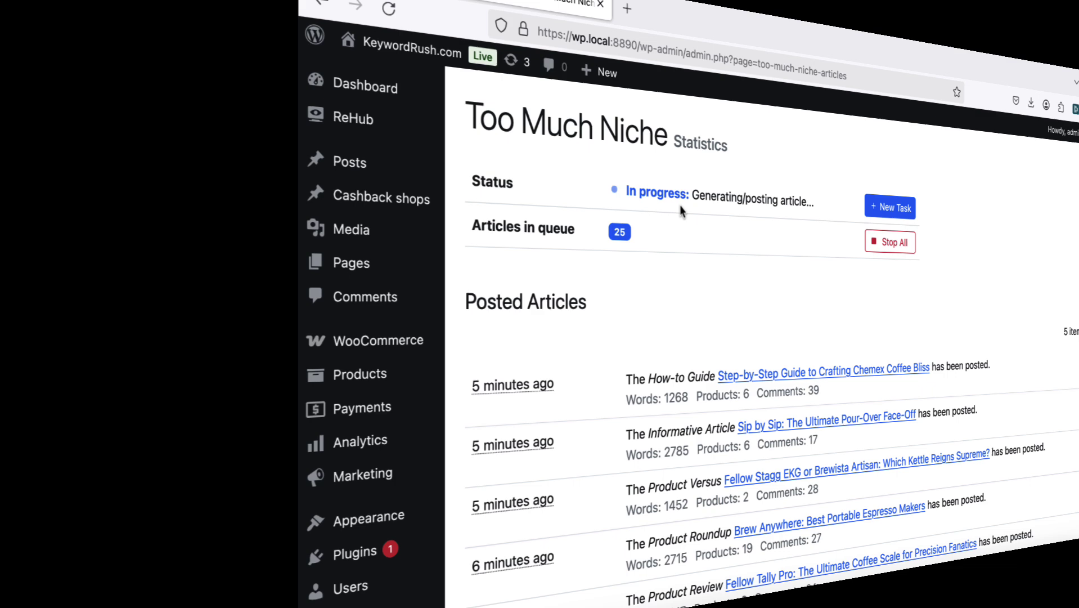
{"action": "scroll", "coordinate": [392, 211], "scroll_direction": "down", "scroll_amount": 2}
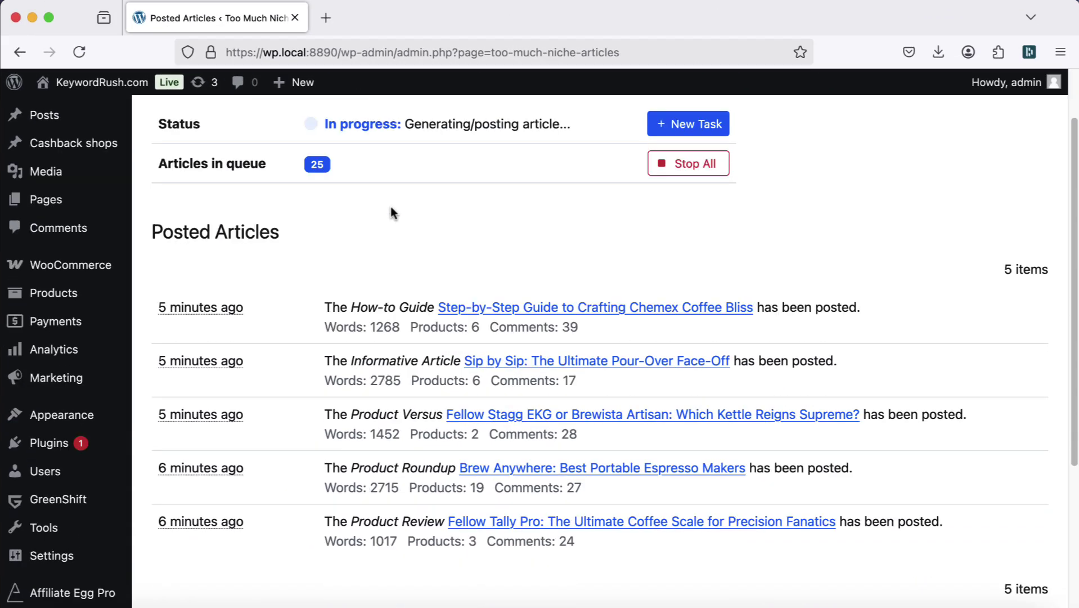
{"action": "left_click_drag", "start_coordinate": [352, 517], "coordinate": [445, 521]}
{"action": "left_click", "coordinate": [490, 522]}
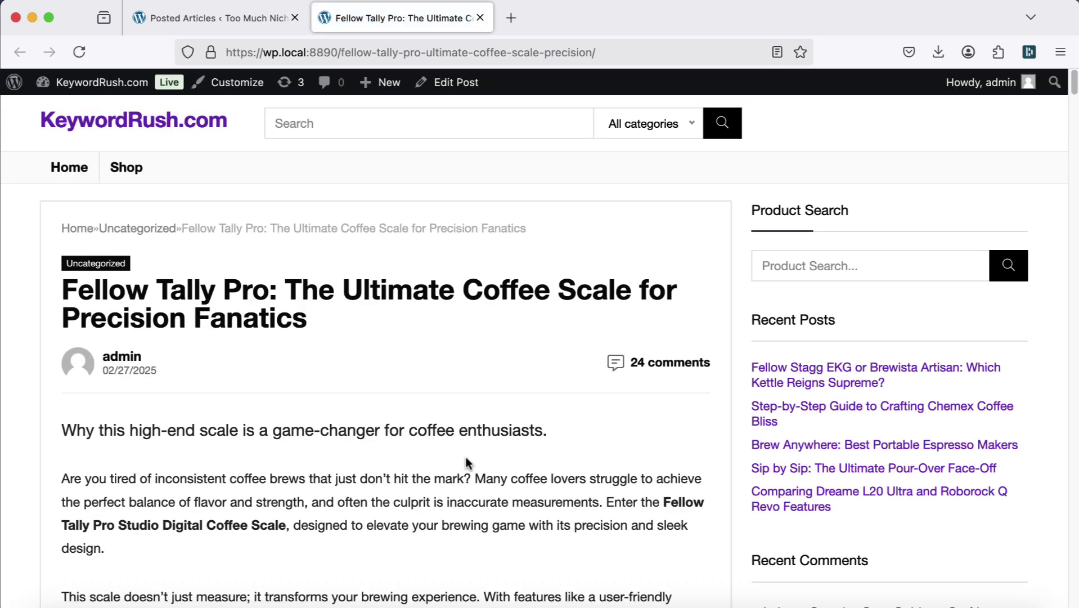
Step: Read the Fellow Tally Pro review's product box, highlighting its heading, tagline and expert score
{"action": "left_click_drag", "start_coordinate": [72, 426], "coordinate": [388, 450]}
{"action": "scroll", "coordinate": [387, 449], "scroll_direction": "down", "scroll_amount": 4}
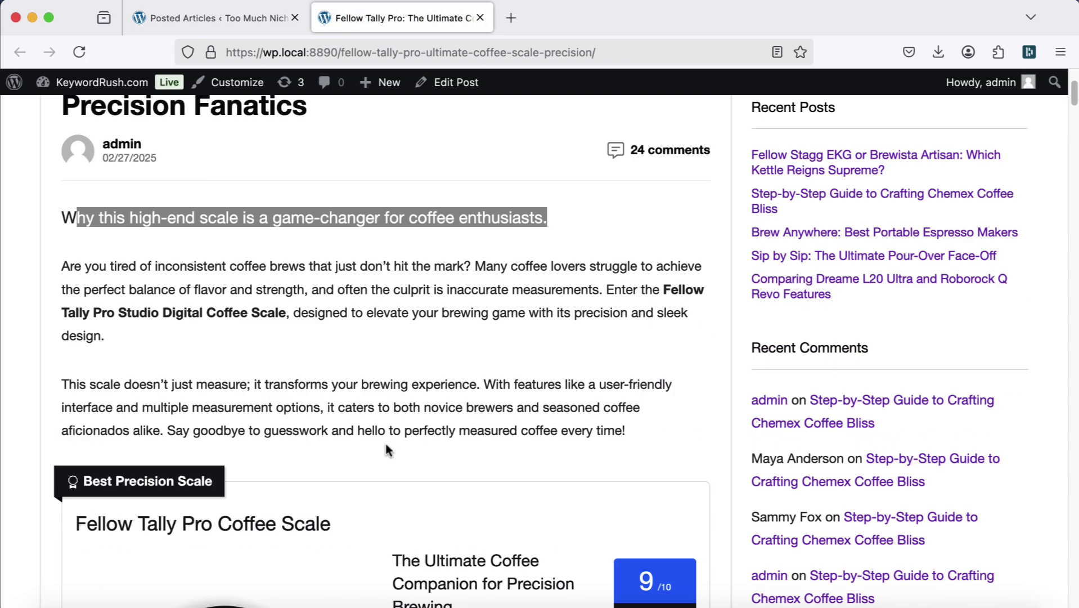
{"action": "scroll", "coordinate": [315, 346], "scroll_direction": "down", "scroll_amount": 5}
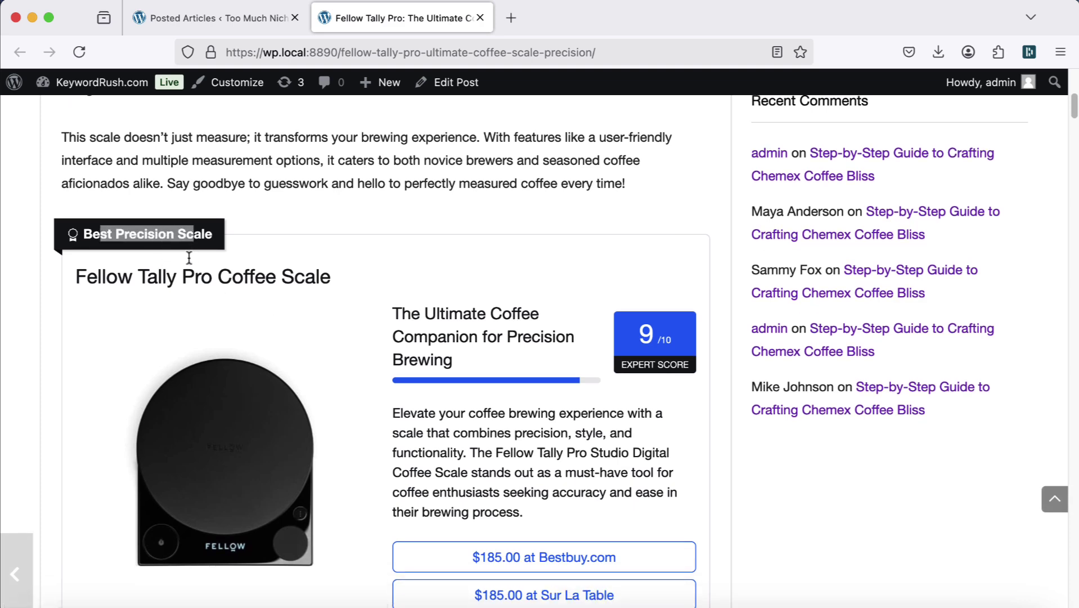
{"action": "left_click_drag", "start_coordinate": [163, 277], "coordinate": [288, 277]}
{"action": "left_click_drag", "start_coordinate": [393, 308], "coordinate": [575, 473]}
{"action": "scroll", "coordinate": [573, 483], "scroll_direction": "down", "scroll_amount": 3}
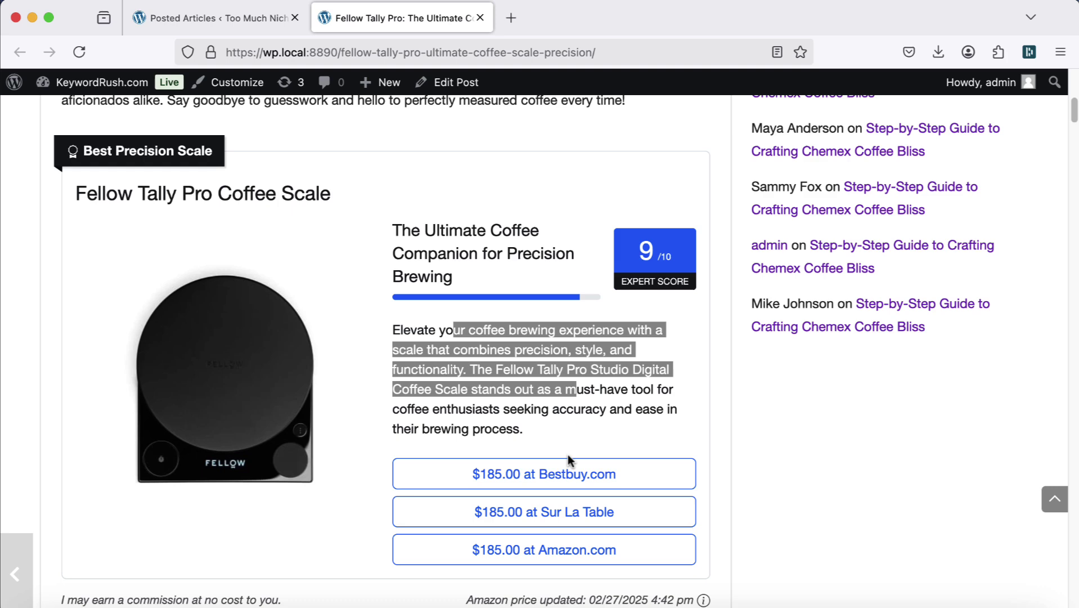
{"action": "scroll", "coordinate": [565, 532], "scroll_direction": "down", "scroll_amount": 1}
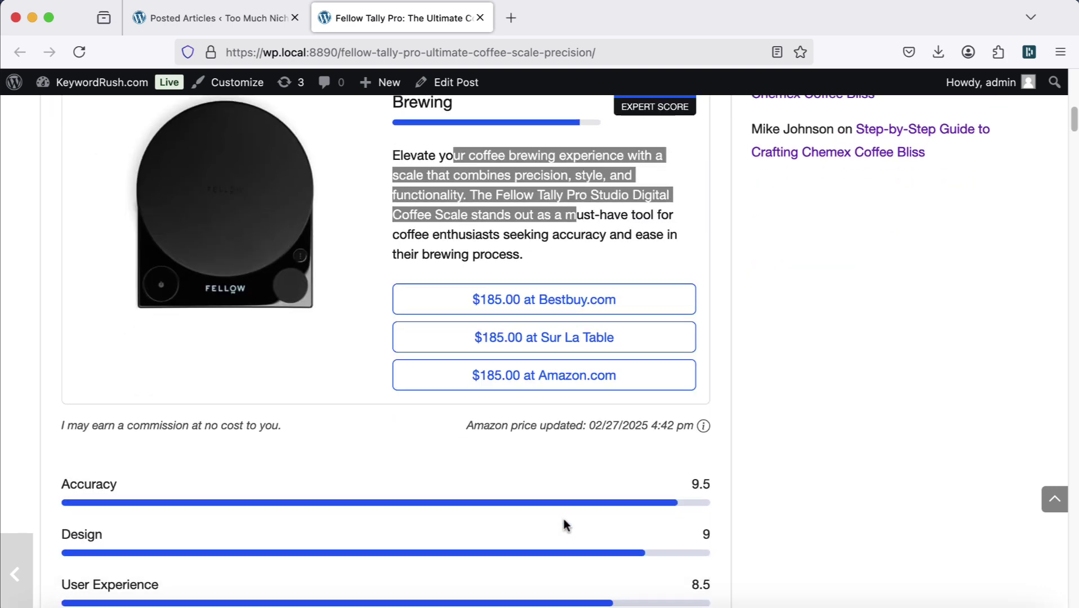
{"action": "scroll", "coordinate": [564, 523], "scroll_direction": "down", "scroll_amount": 3}
{"action": "left_click", "coordinate": [87, 388]}
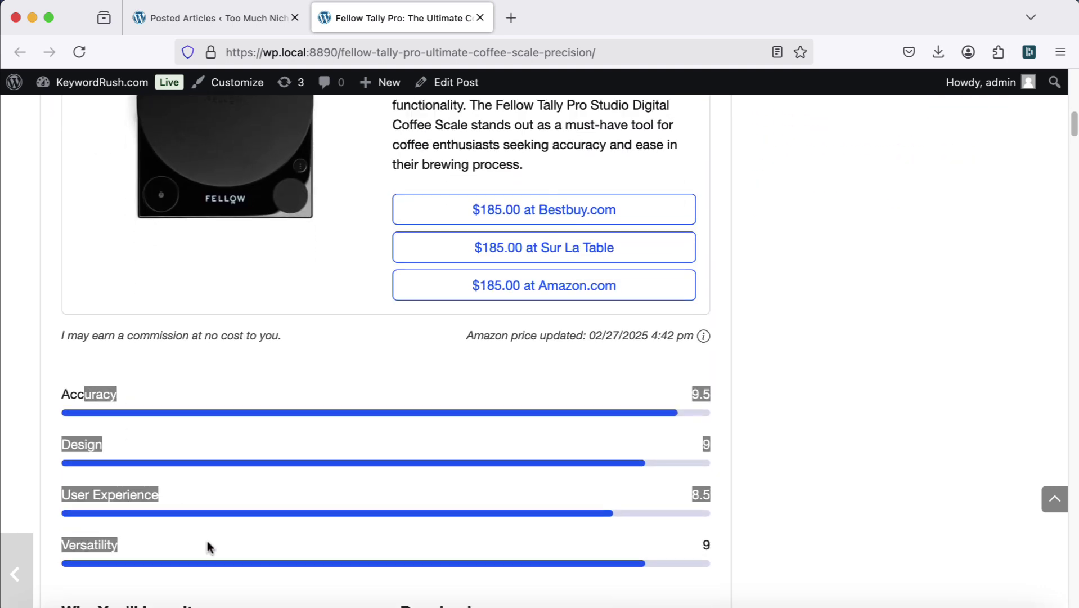
Step: Continue down the review body, highlighting several sections and paragraphs
{"action": "scroll", "coordinate": [220, 495], "scroll_direction": "down", "scroll_amount": 6}
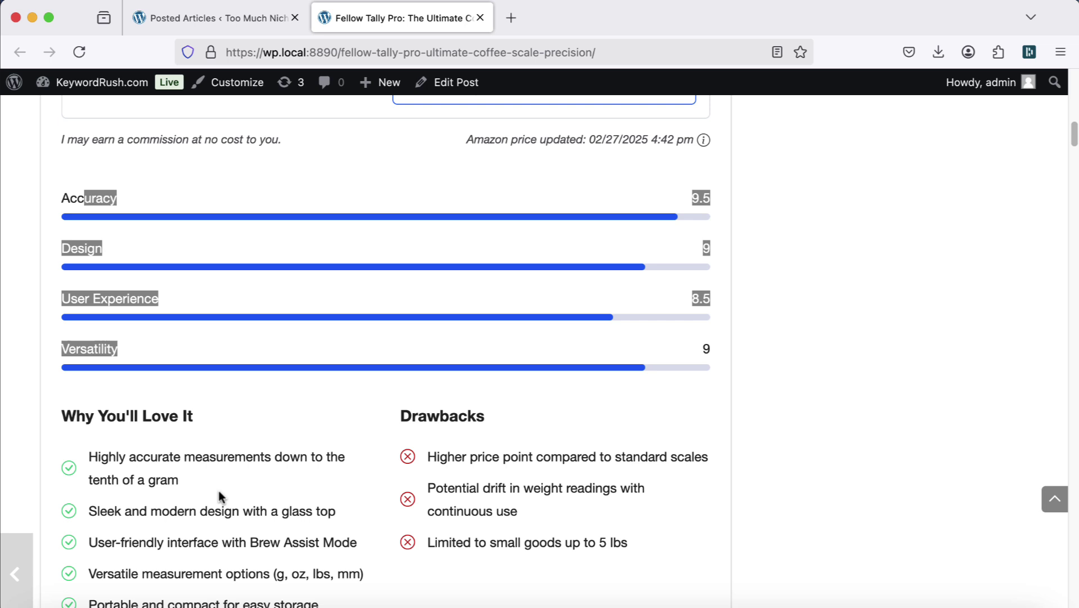
{"action": "scroll", "coordinate": [218, 495], "scroll_direction": "down", "scroll_amount": 1}
{"action": "left_click_drag", "start_coordinate": [119, 415], "coordinate": [279, 560]}
{"action": "left_click_drag", "start_coordinate": [431, 411], "coordinate": [532, 498]}
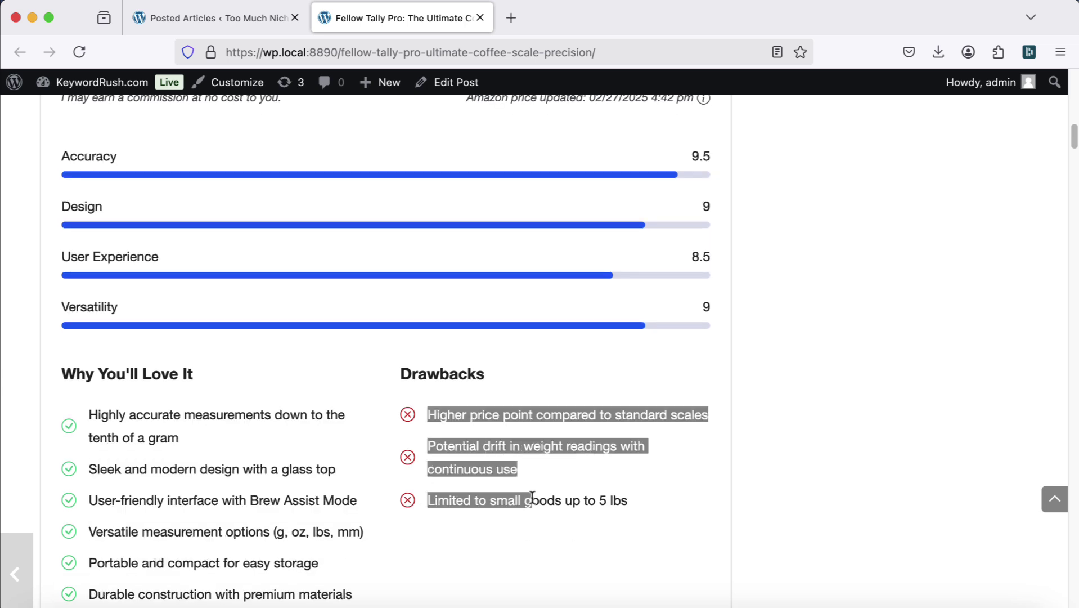
{"action": "scroll", "coordinate": [531, 495], "scroll_direction": "down", "scroll_amount": 10}
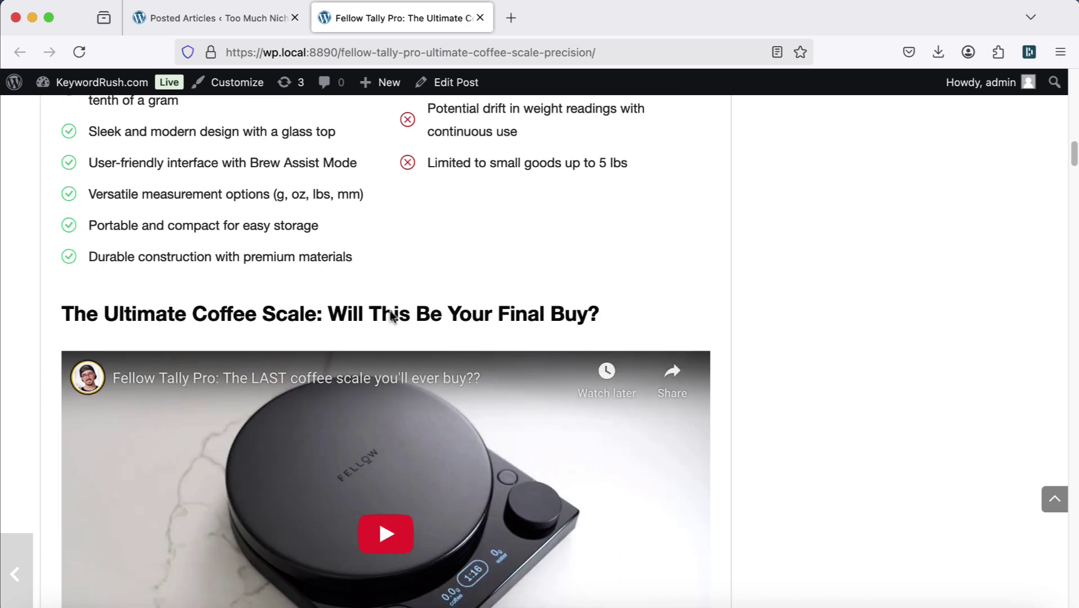
{"action": "left_click_drag", "start_coordinate": [392, 316], "coordinate": [481, 441]}
{"action": "scroll", "coordinate": [478, 440], "scroll_direction": "down", "scroll_amount": 11}
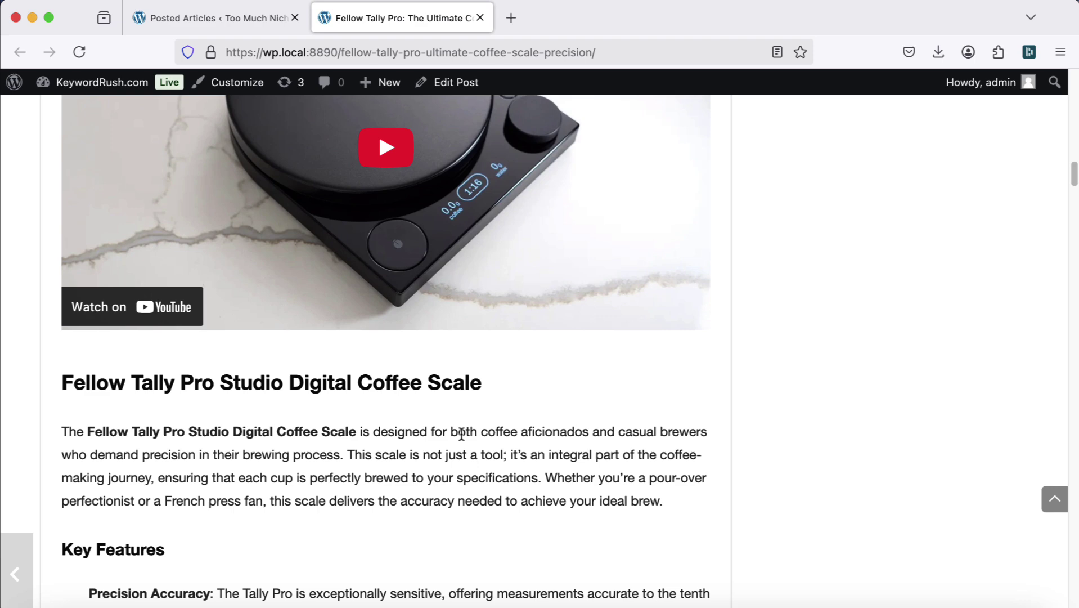
{"action": "left_click_drag", "start_coordinate": [61, 410], "coordinate": [440, 535]}
{"action": "scroll", "coordinate": [441, 535], "scroll_direction": "down", "scroll_amount": 5}
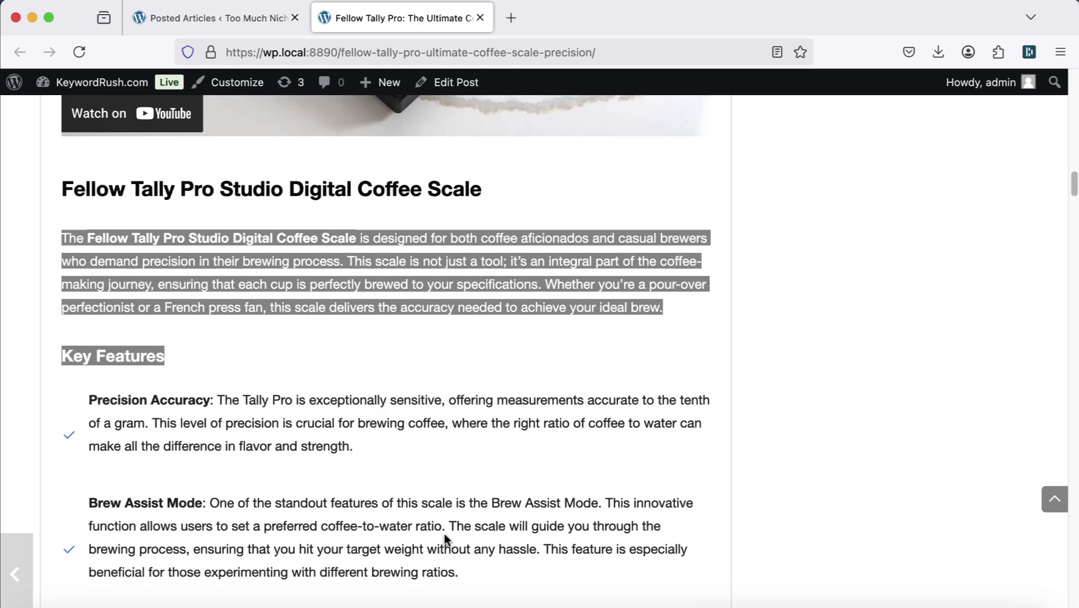
{"action": "scroll", "coordinate": [445, 533], "scroll_direction": "down", "scroll_amount": 3}
{"action": "left_click", "coordinate": [443, 530]}
Step: Scroll on to the FAQ, then close the review tab to return to Posted Articles
{"action": "scroll", "coordinate": [450, 507], "scroll_direction": "down", "scroll_amount": 5}
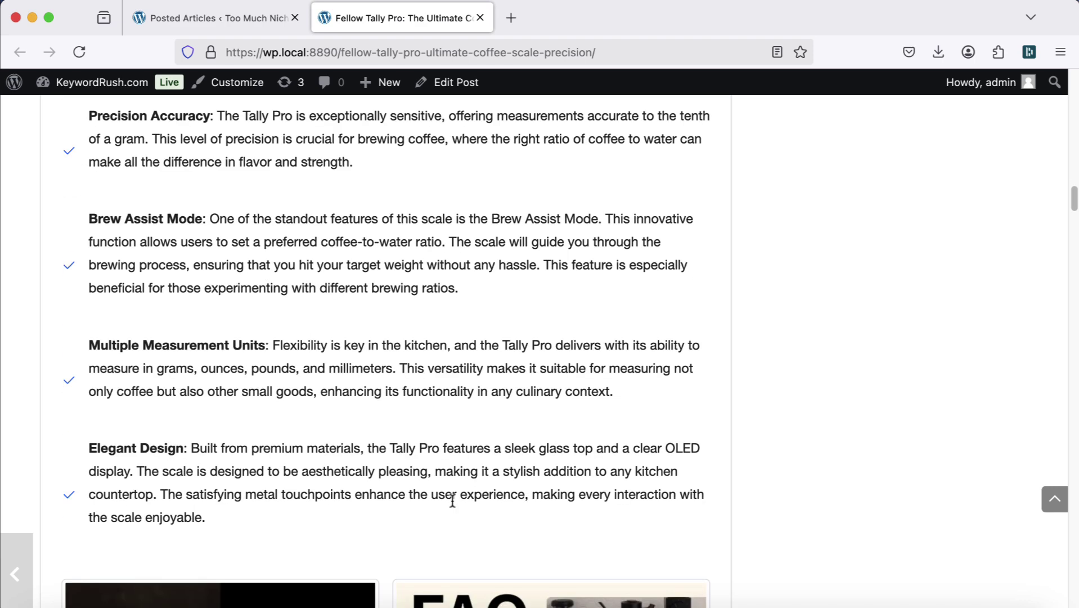
{"action": "scroll", "coordinate": [452, 500], "scroll_direction": "down", "scroll_amount": 8}
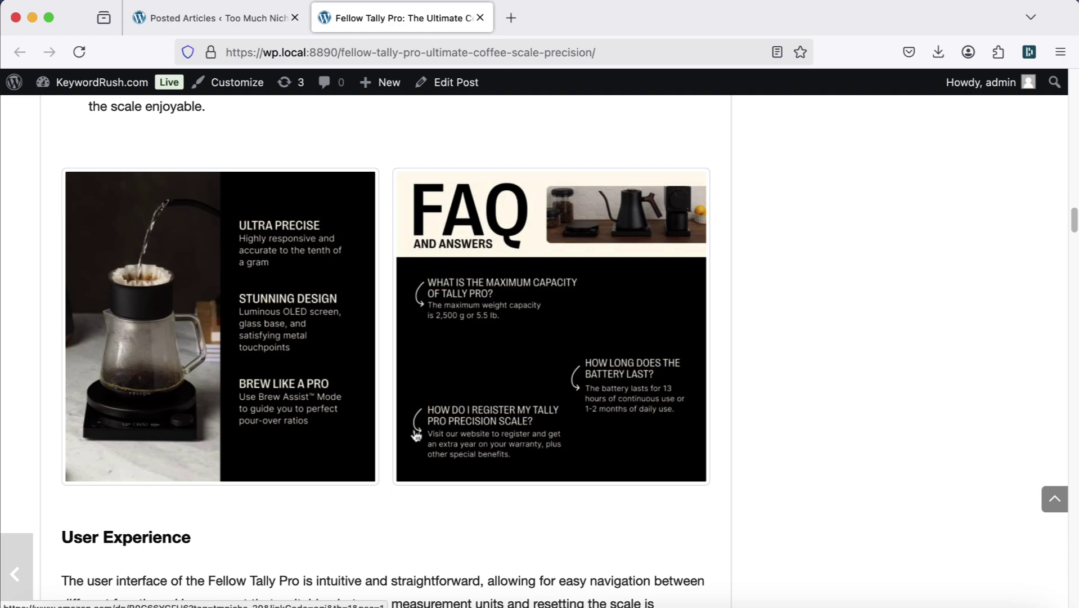
{"action": "scroll", "coordinate": [456, 444], "scroll_direction": "down", "scroll_amount": 12}
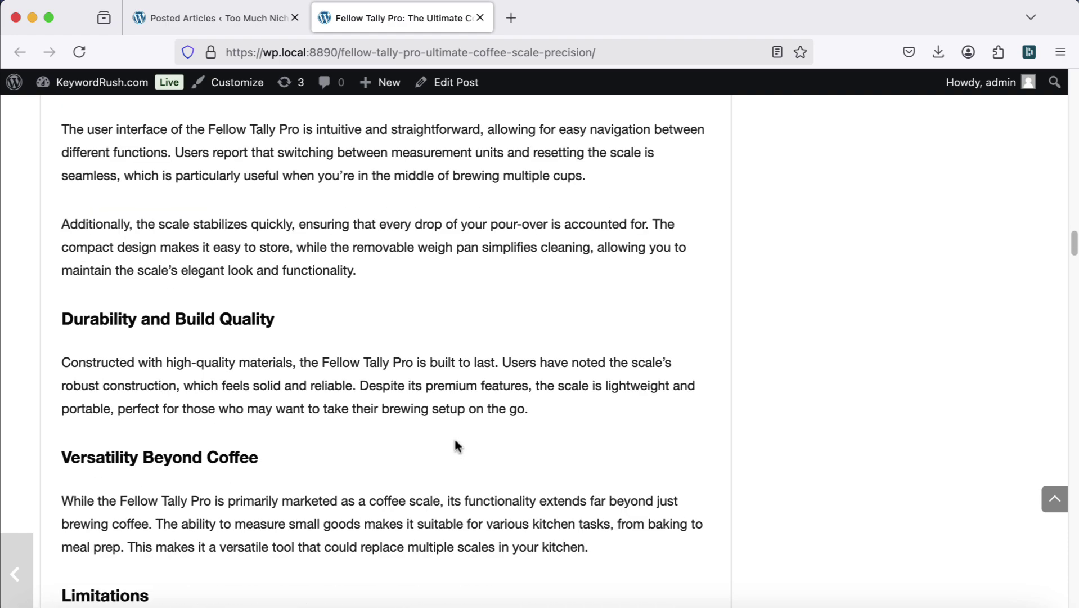
{"action": "scroll", "coordinate": [456, 441], "scroll_direction": "down", "scroll_amount": 20}
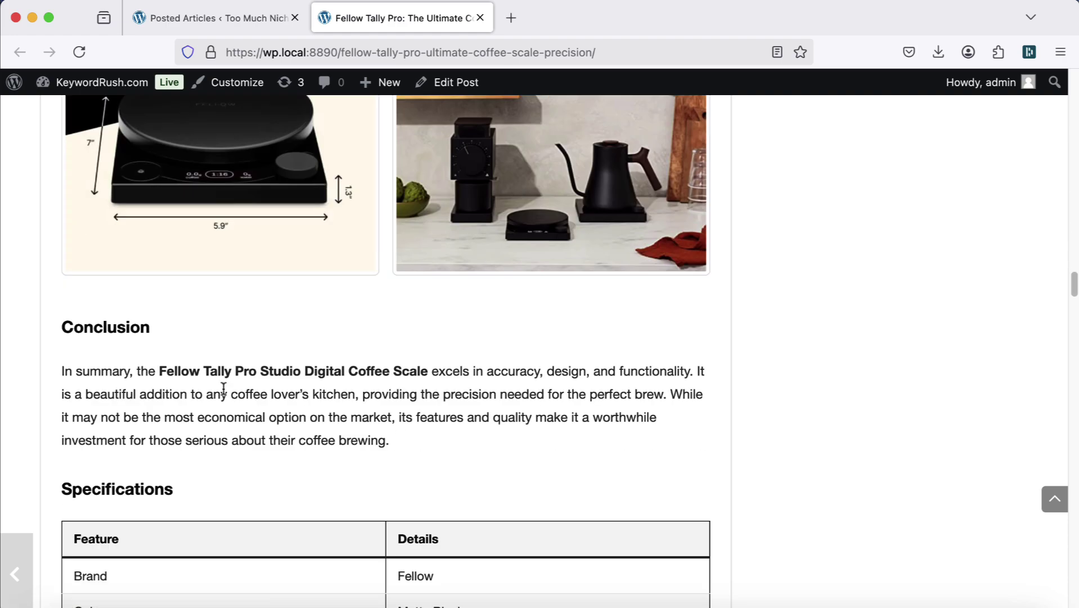
{"action": "scroll", "coordinate": [237, 397], "scroll_direction": "down", "scroll_amount": 4}
{"action": "scroll", "coordinate": [342, 465], "scroll_direction": "down", "scroll_amount": 6}
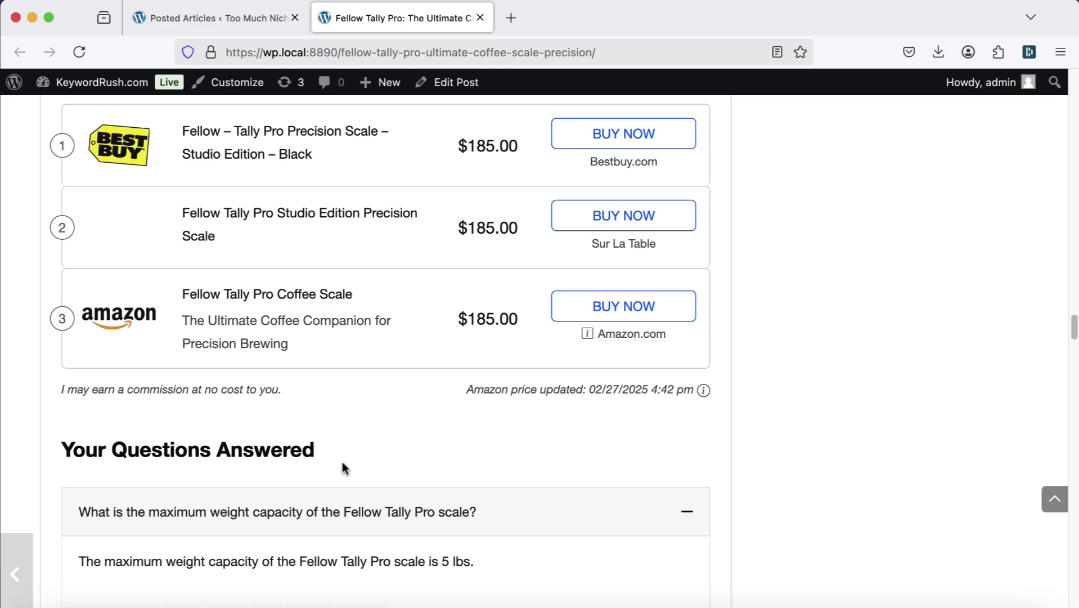
{"action": "scroll", "coordinate": [344, 469], "scroll_direction": "down", "scroll_amount": 15}
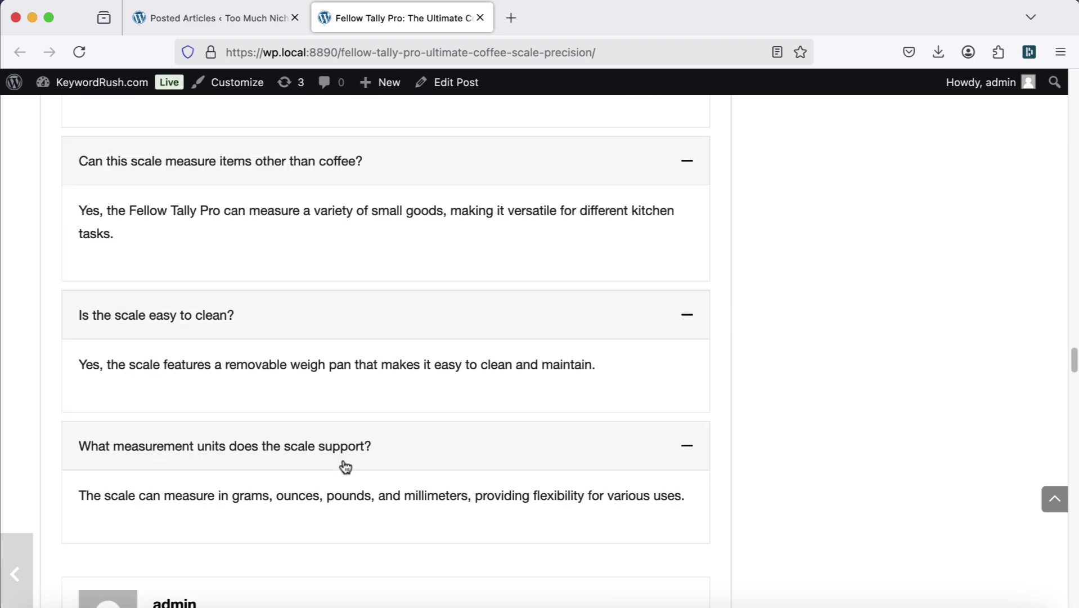
{"action": "scroll", "coordinate": [342, 466], "scroll_direction": "down", "scroll_amount": 7}
{"action": "left_click", "coordinate": [480, 18]}
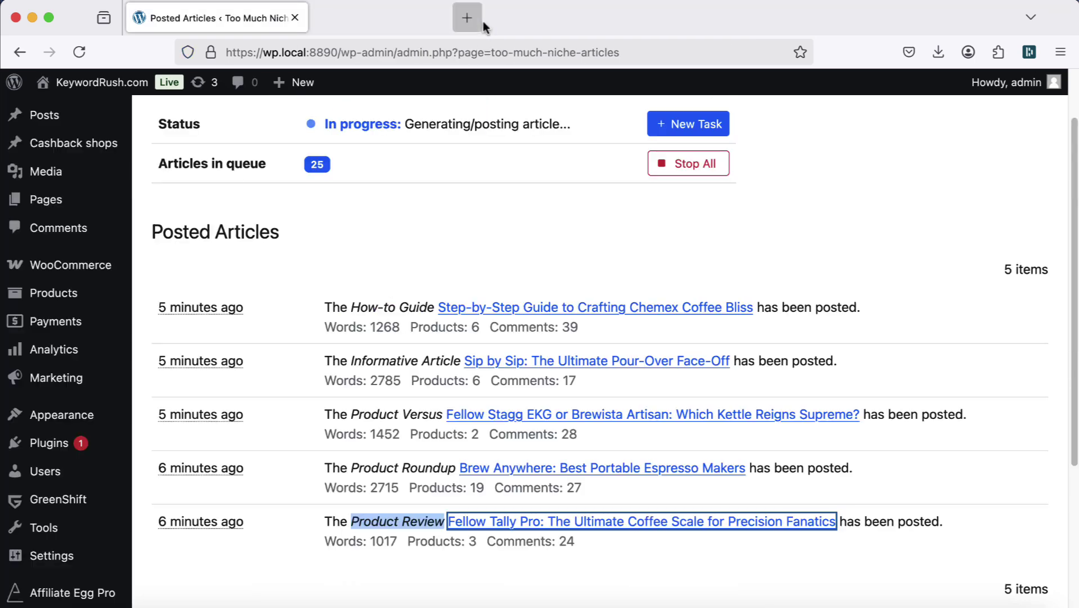
{"action": "left_click", "coordinate": [376, 397]}
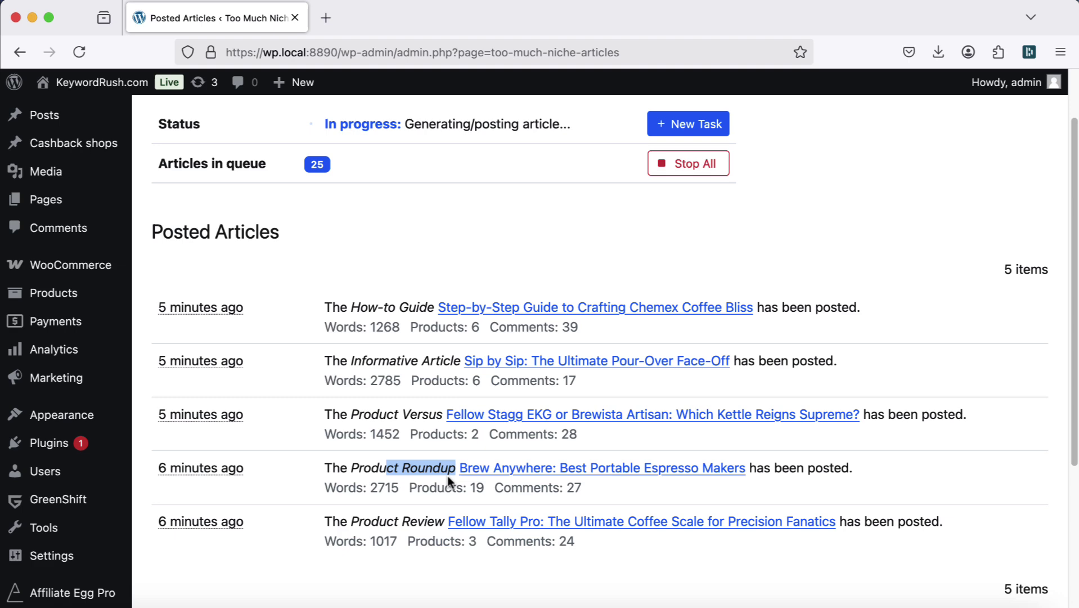
{"action": "left_click", "coordinate": [505, 472]}
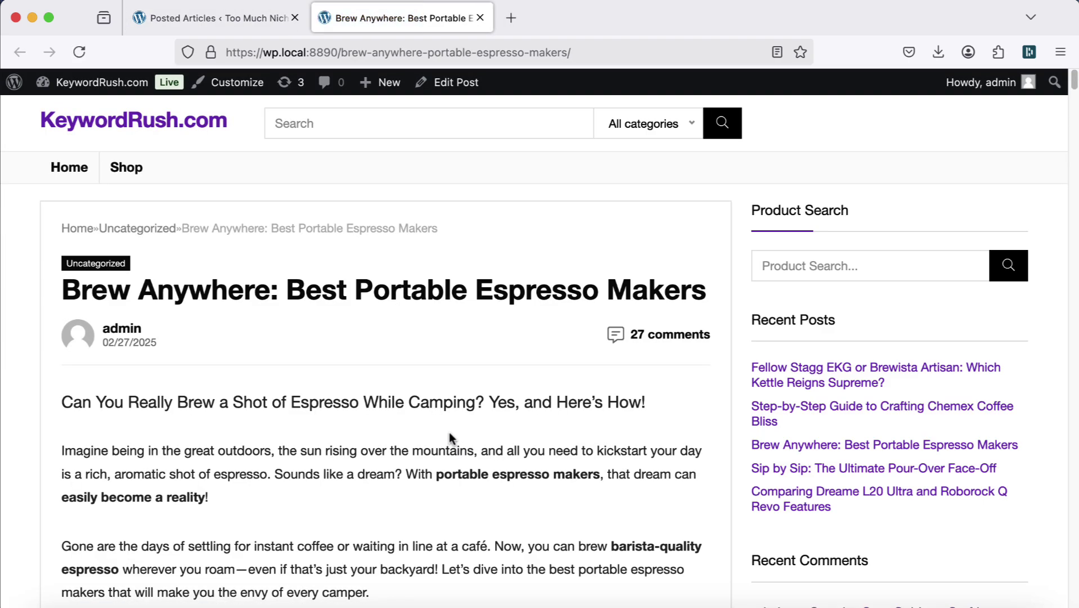
{"action": "scroll", "coordinate": [445, 433], "scroll_direction": "down", "scroll_amount": 2}
{"action": "scroll", "coordinate": [440, 431], "scroll_direction": "down", "scroll_amount": 3}
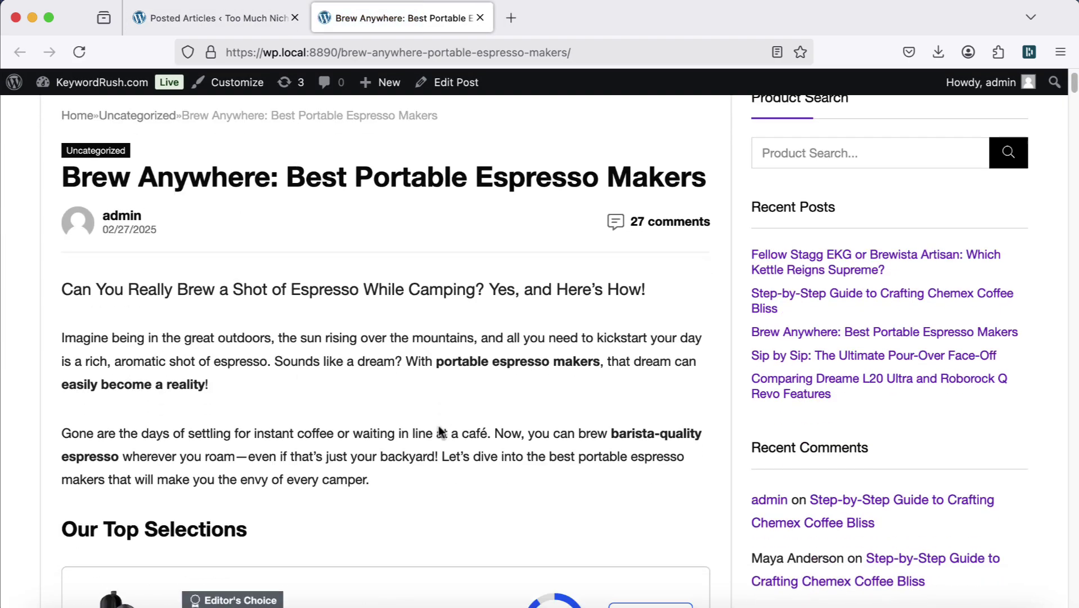
{"action": "scroll", "coordinate": [441, 432], "scroll_direction": "down", "scroll_amount": 3}
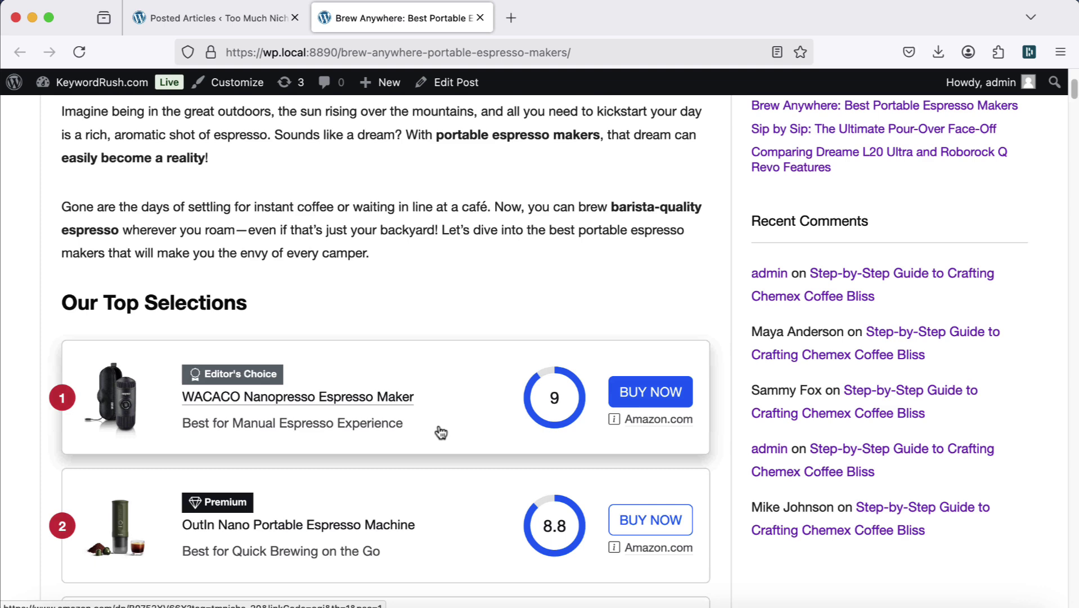
{"action": "scroll", "coordinate": [440, 432], "scroll_direction": "down", "scroll_amount": 2}
{"action": "scroll", "coordinate": [440, 432], "scroll_direction": "down", "scroll_amount": 2}
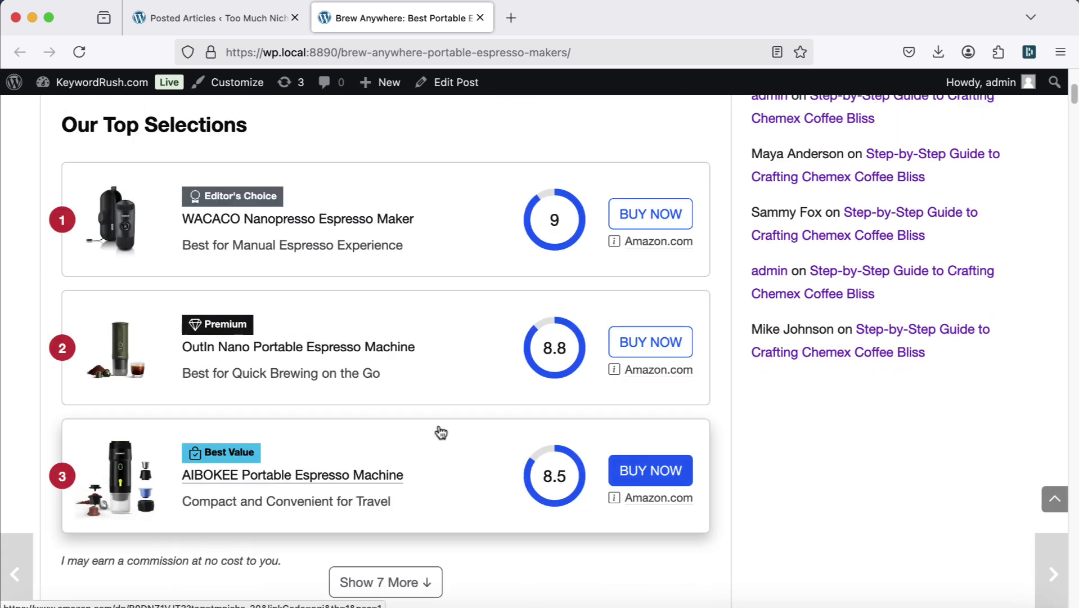
{"action": "scroll", "coordinate": [440, 432], "scroll_direction": "down", "scroll_amount": 5}
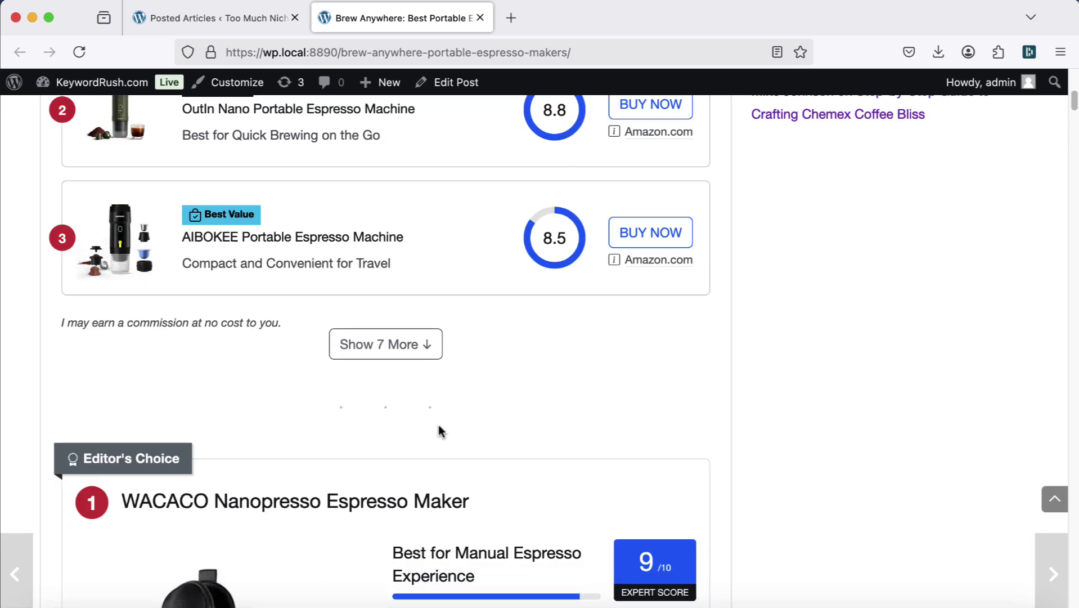
{"action": "scroll", "coordinate": [440, 430], "scroll_direction": "down", "scroll_amount": 6}
{"action": "scroll", "coordinate": [439, 426], "scroll_direction": "down", "scroll_amount": 3}
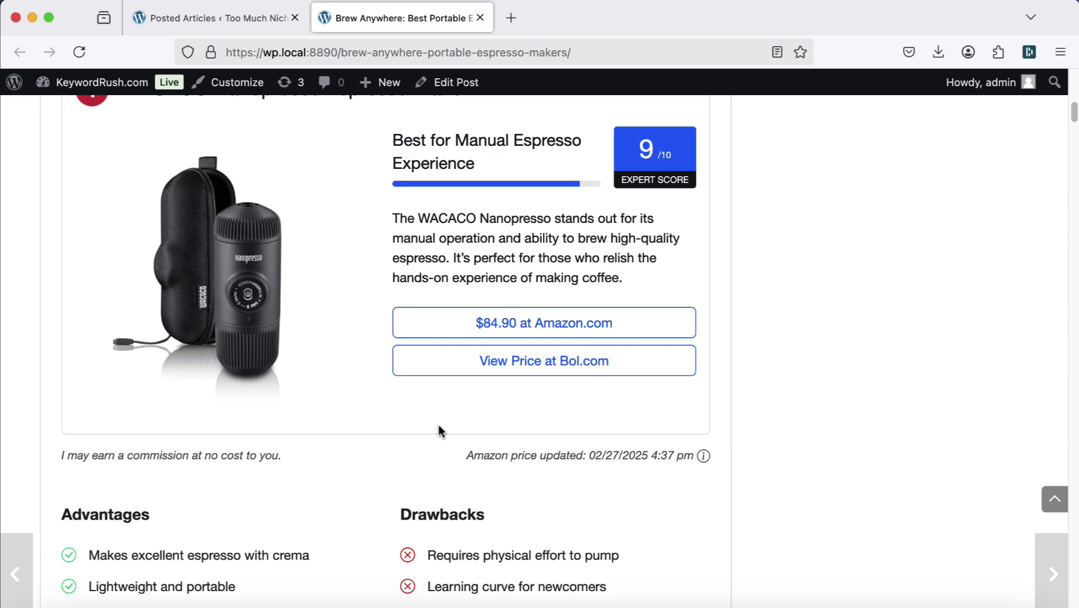
{"action": "scroll", "coordinate": [454, 405], "scroll_direction": "down", "scroll_amount": 1}
{"action": "scroll", "coordinate": [454, 416], "scroll_direction": "down", "scroll_amount": 1}
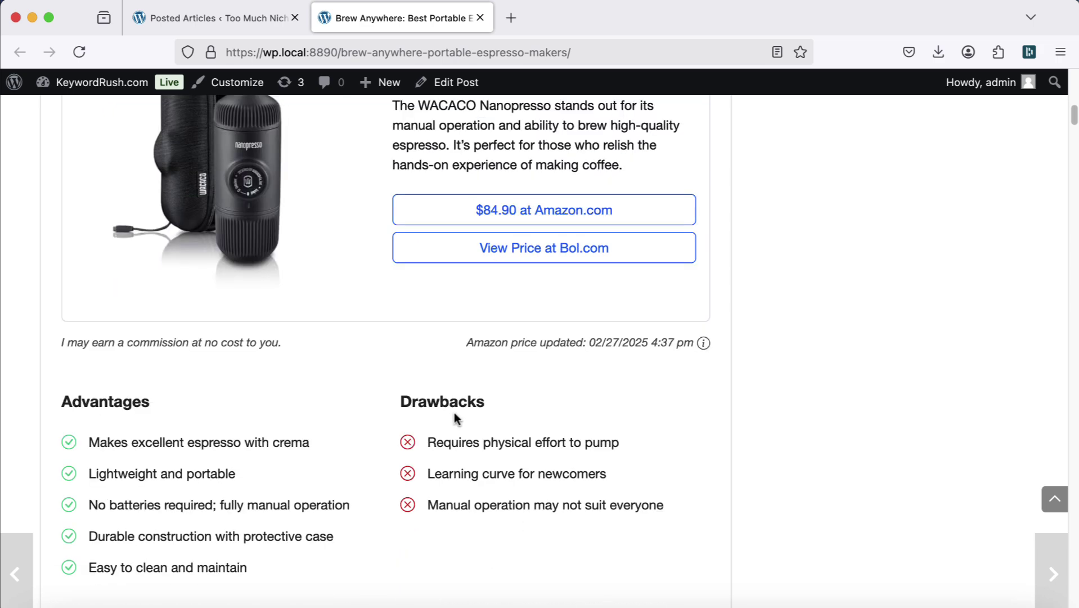
{"action": "scroll", "coordinate": [455, 416], "scroll_direction": "down", "scroll_amount": 4}
{"action": "scroll", "coordinate": [454, 414], "scroll_direction": "down", "scroll_amount": 3}
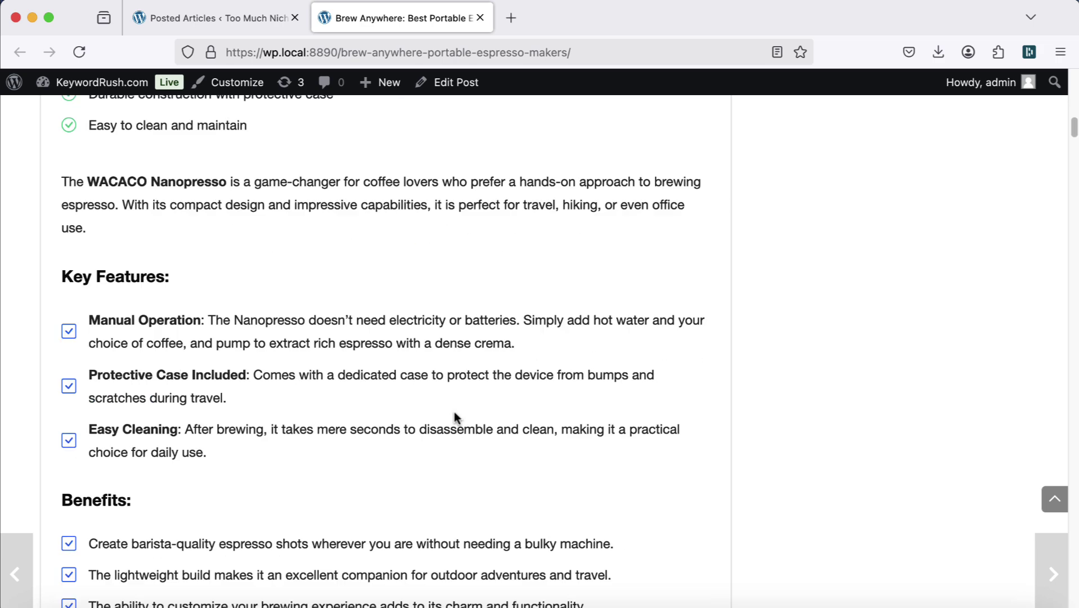
{"action": "scroll", "coordinate": [455, 415], "scroll_direction": "down", "scroll_amount": 4}
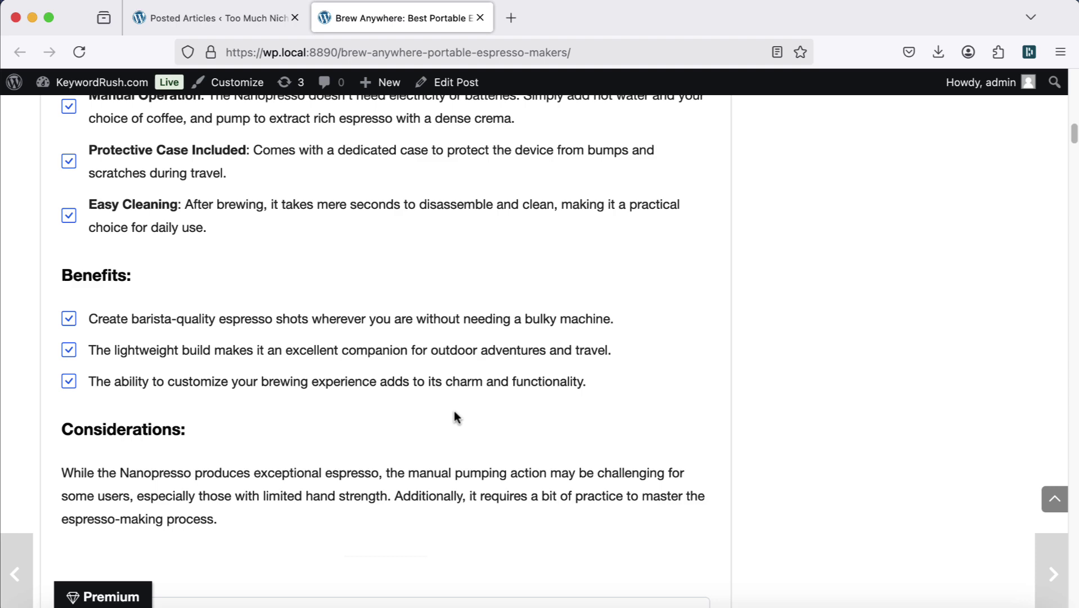
{"action": "scroll", "coordinate": [454, 416], "scroll_direction": "down", "scroll_amount": 4}
{"action": "scroll", "coordinate": [454, 412], "scroll_direction": "down", "scroll_amount": 4}
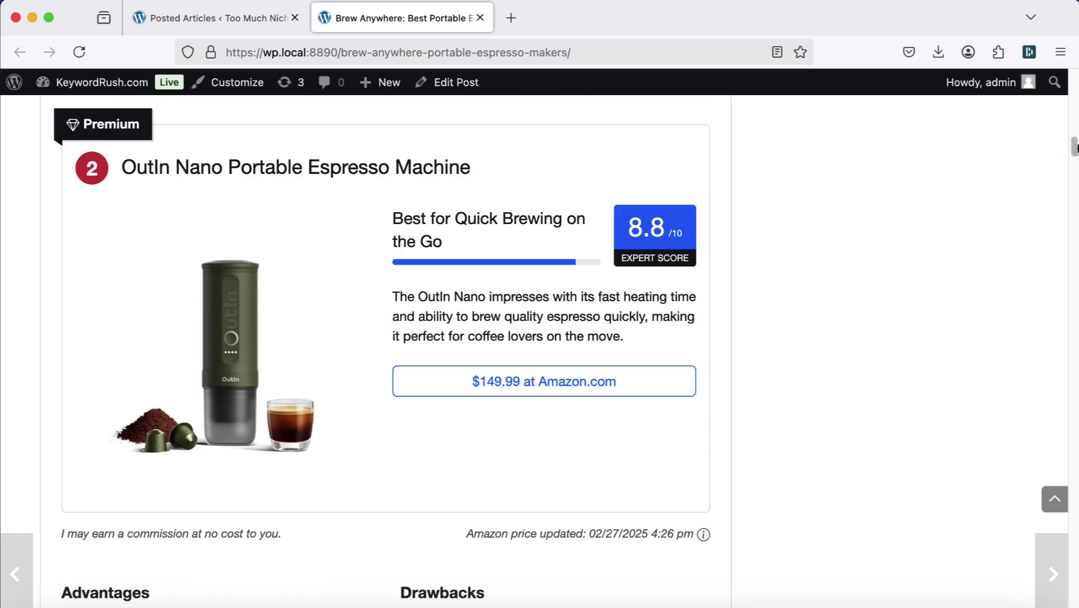
{"action": "left_click_drag", "start_coordinate": [1074, 147], "coordinate": [1050, 299]}
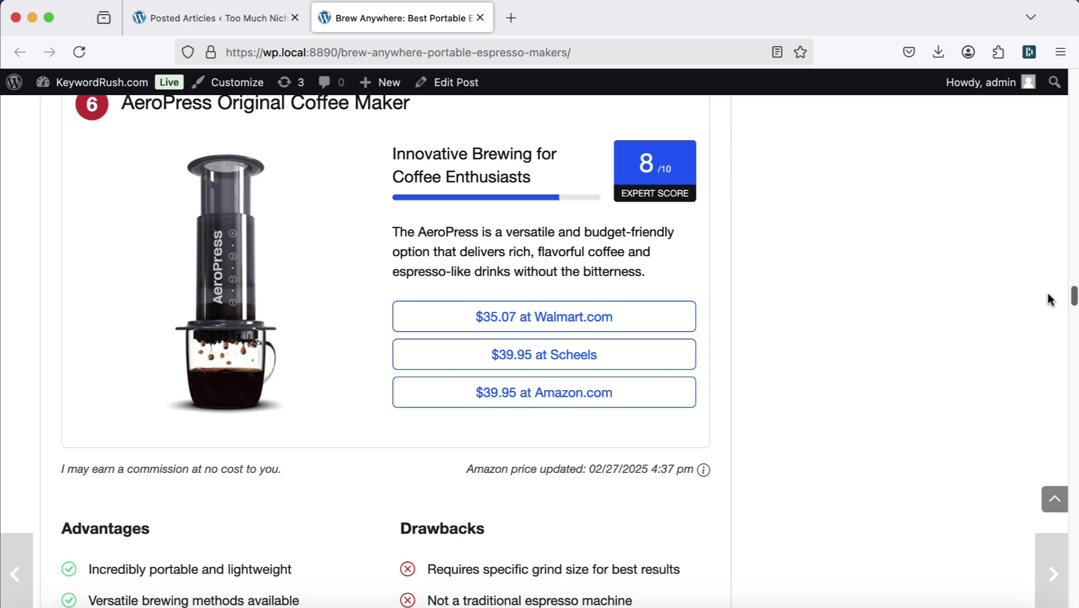
{"action": "scroll", "coordinate": [350, 466], "scroll_direction": "up", "scroll_amount": 1}
{"action": "scroll", "coordinate": [340, 457], "scroll_direction": "down", "scroll_amount": 5}
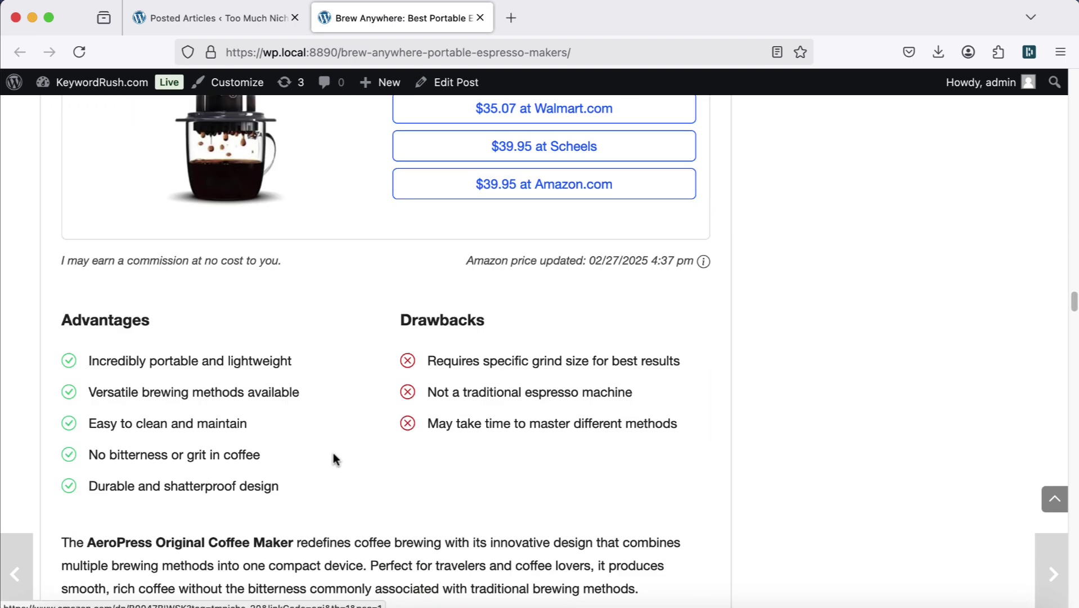
{"action": "scroll", "coordinate": [333, 453], "scroll_direction": "up", "scroll_amount": 3}
{"action": "left_click", "coordinate": [480, 17]}
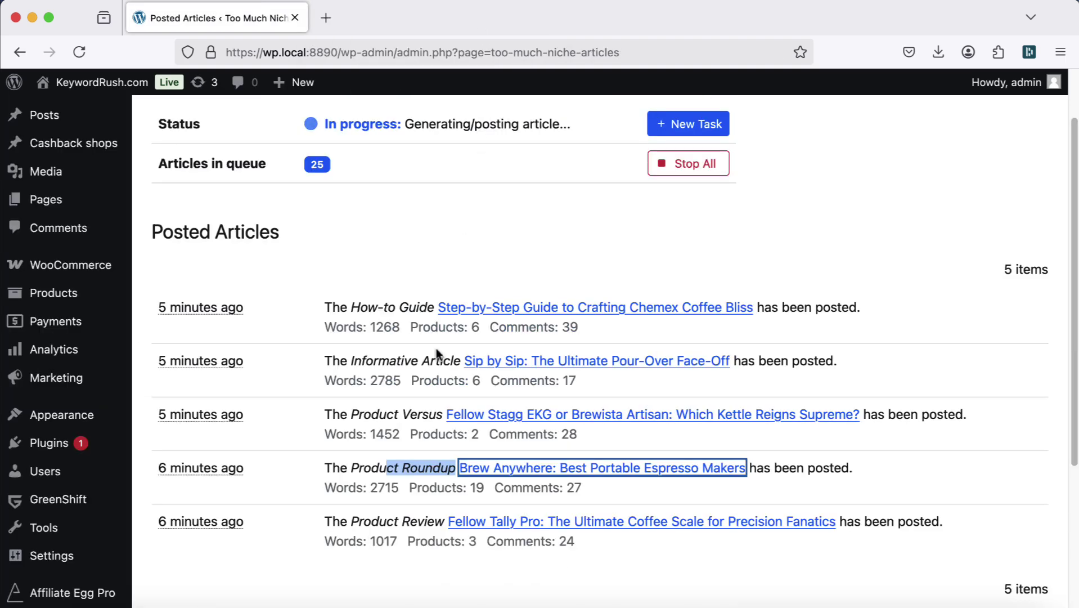
{"action": "left_click", "coordinate": [495, 415]}
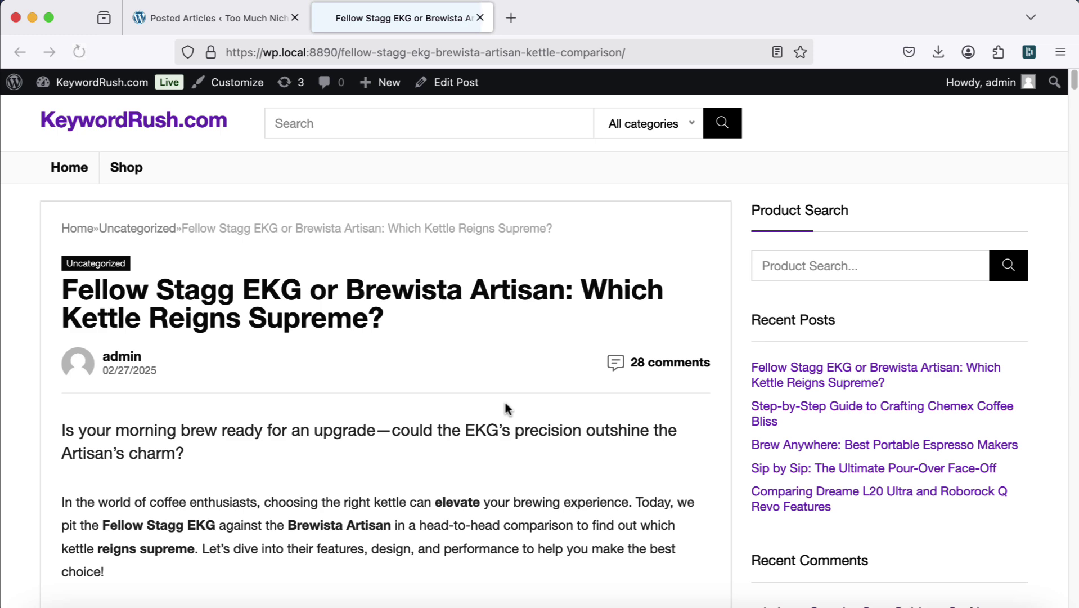
{"action": "scroll", "coordinate": [228, 315], "scroll_direction": "down", "scroll_amount": 2}
{"action": "scroll", "coordinate": [229, 315], "scroll_direction": "down", "scroll_amount": 10}
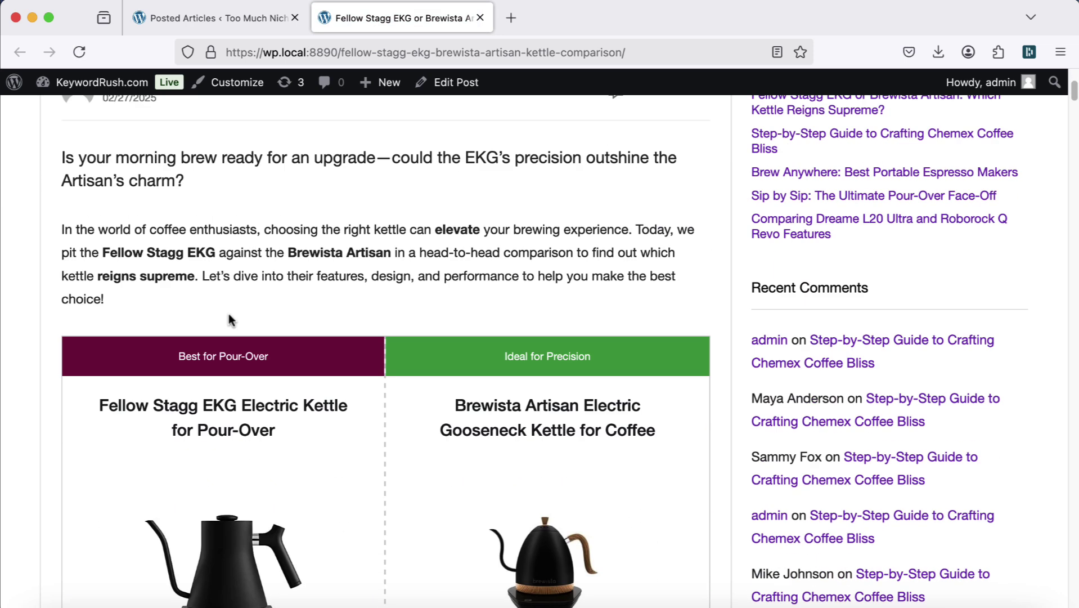
{"action": "scroll", "coordinate": [230, 321], "scroll_direction": "down", "scroll_amount": 4}
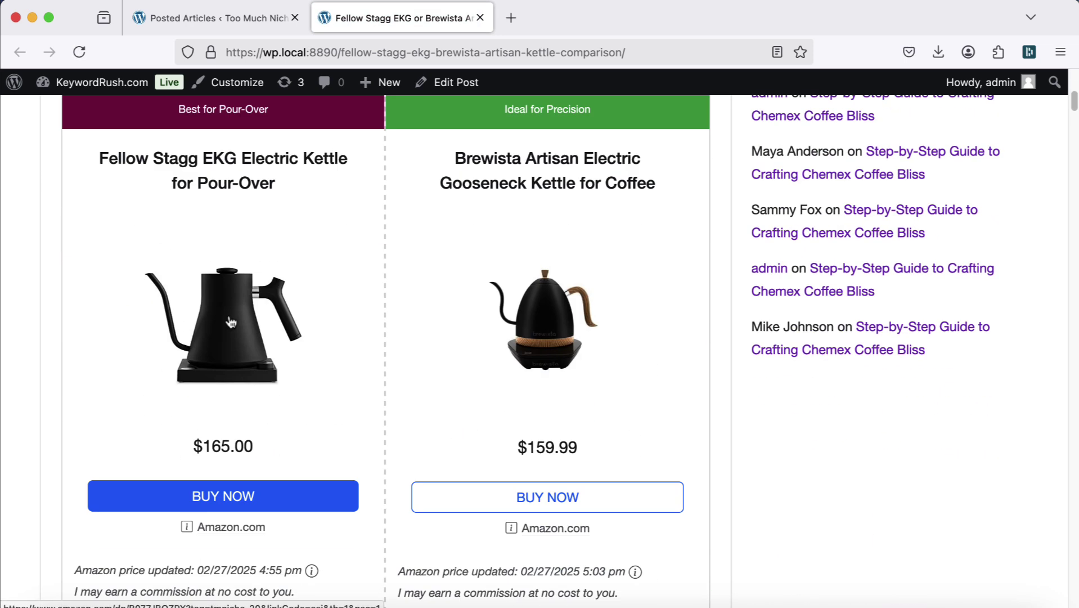
{"action": "scroll", "coordinate": [306, 343], "scroll_direction": "down", "scroll_amount": 10}
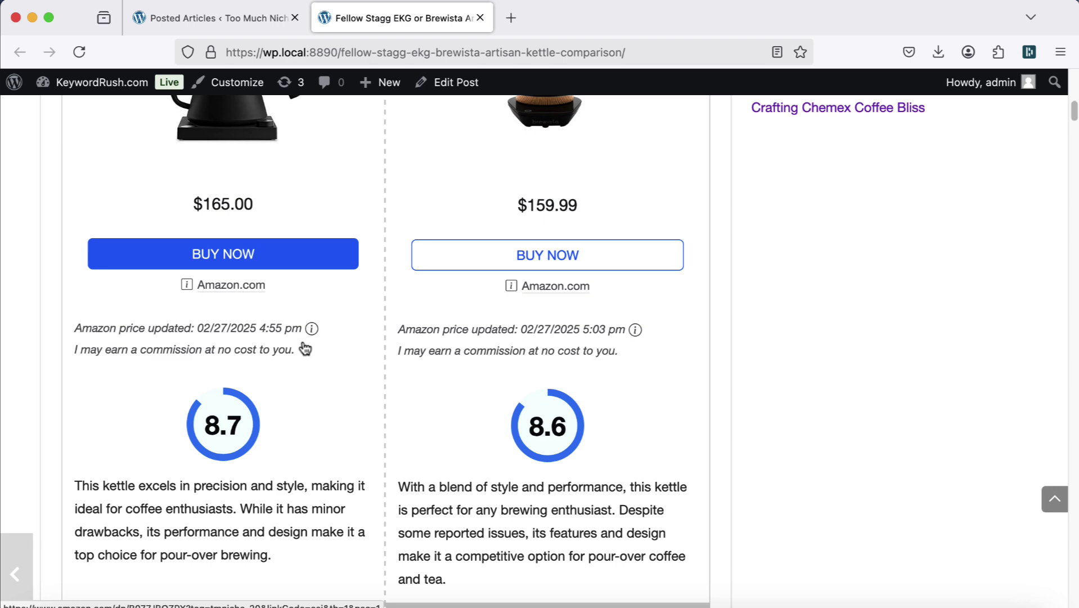
{"action": "scroll", "coordinate": [304, 341], "scroll_direction": "down", "scroll_amount": 8}
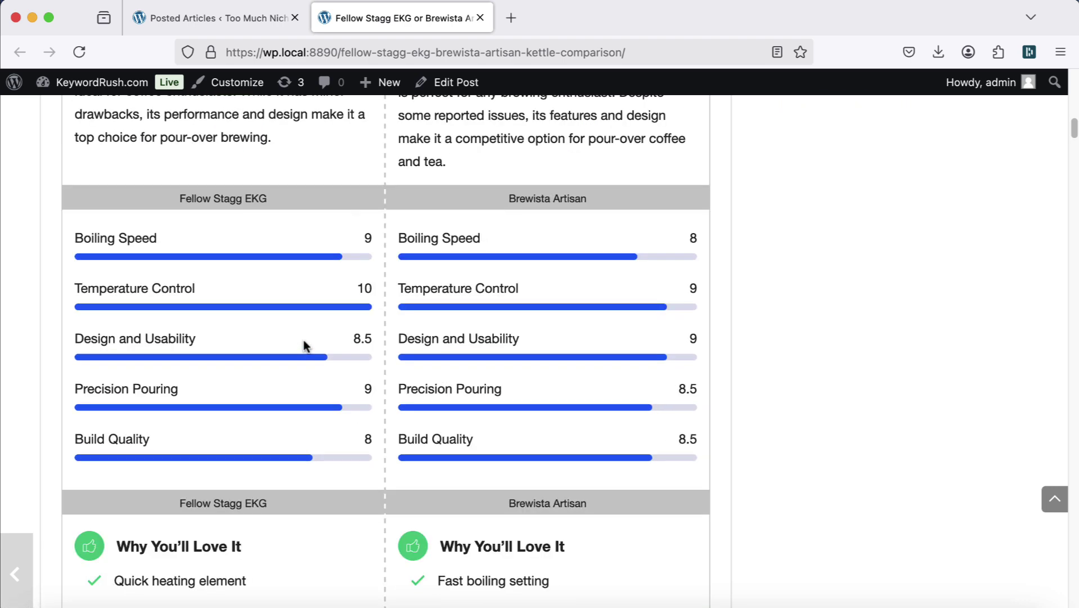
{"action": "scroll", "coordinate": [303, 344], "scroll_direction": "down", "scroll_amount": 5}
{"action": "scroll", "coordinate": [303, 344], "scroll_direction": "down", "scroll_amount": 15}
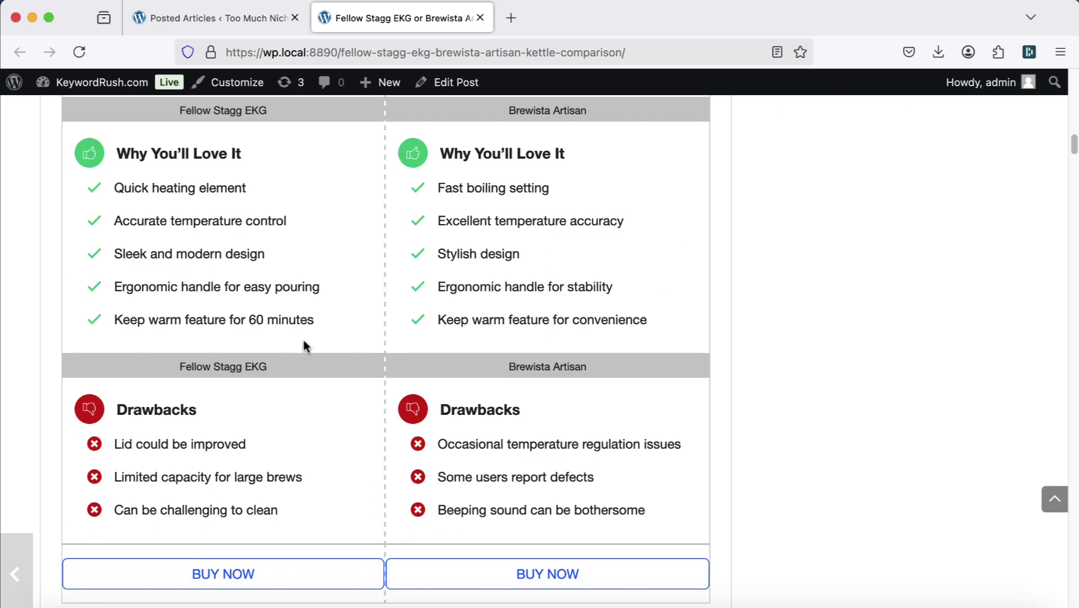
{"action": "scroll", "coordinate": [303, 341], "scroll_direction": "down", "scroll_amount": 16}
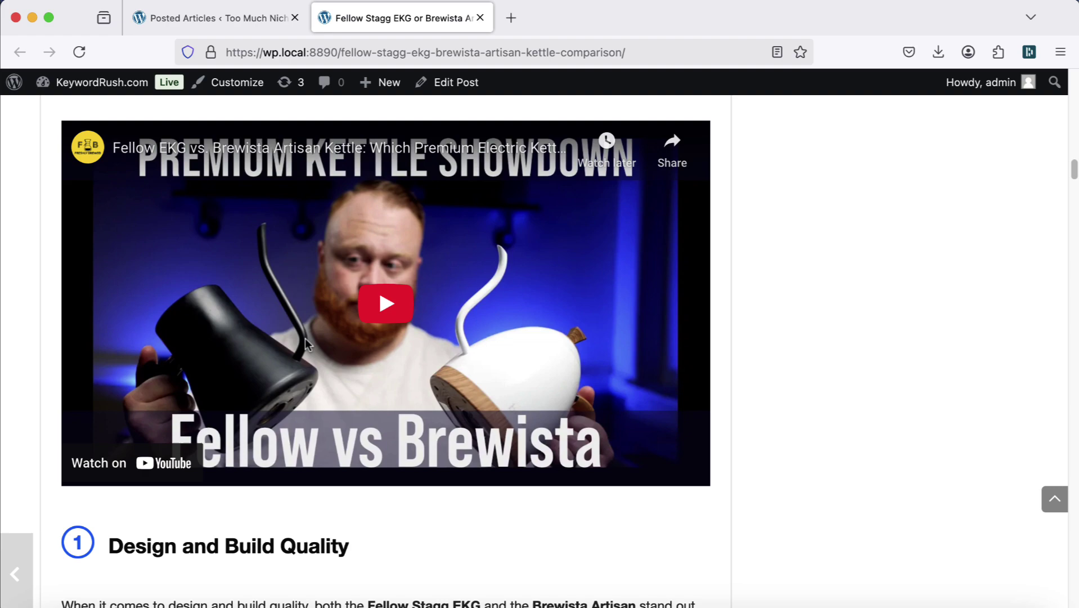
{"action": "scroll", "coordinate": [305, 338], "scroll_direction": "down", "scroll_amount": 6}
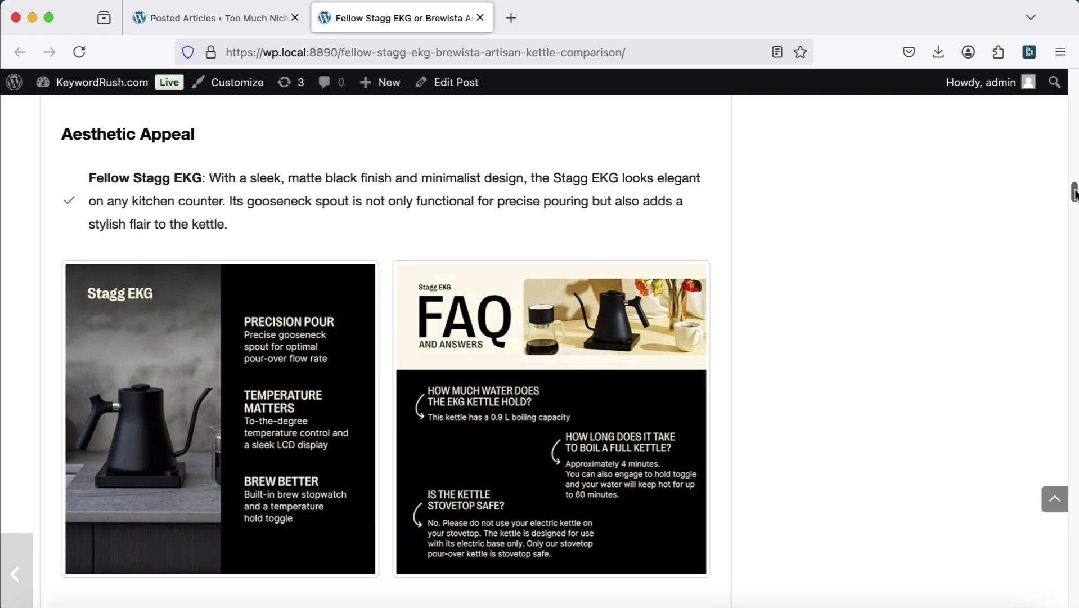
{"action": "left_click_drag", "start_coordinate": [1075, 194], "coordinate": [1072, 403]}
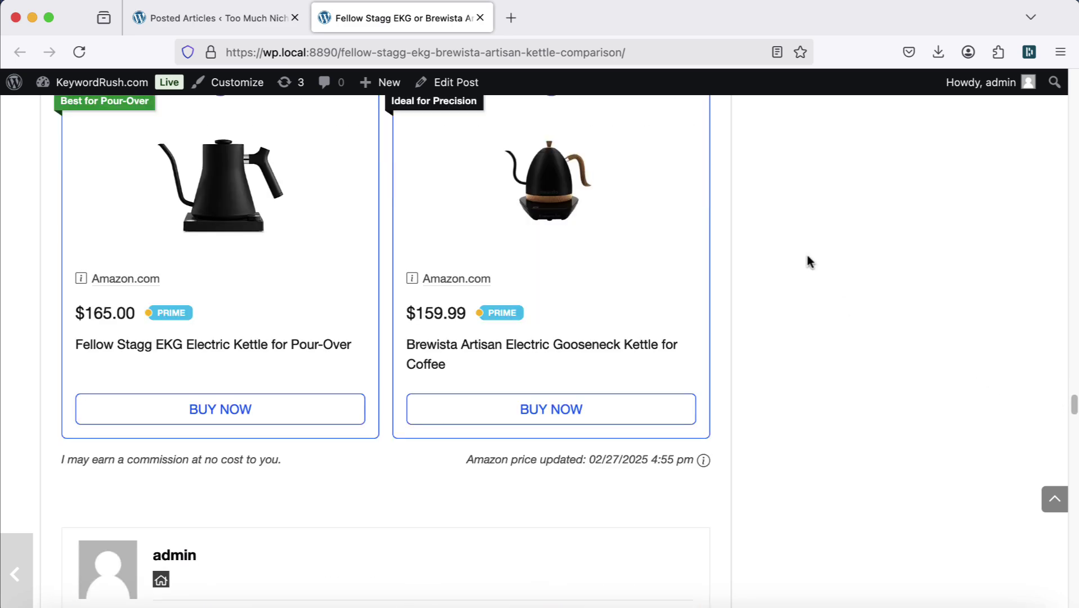
{"action": "left_click", "coordinate": [479, 18]}
{"action": "left_click_drag", "start_coordinate": [351, 361], "coordinate": [397, 364]}
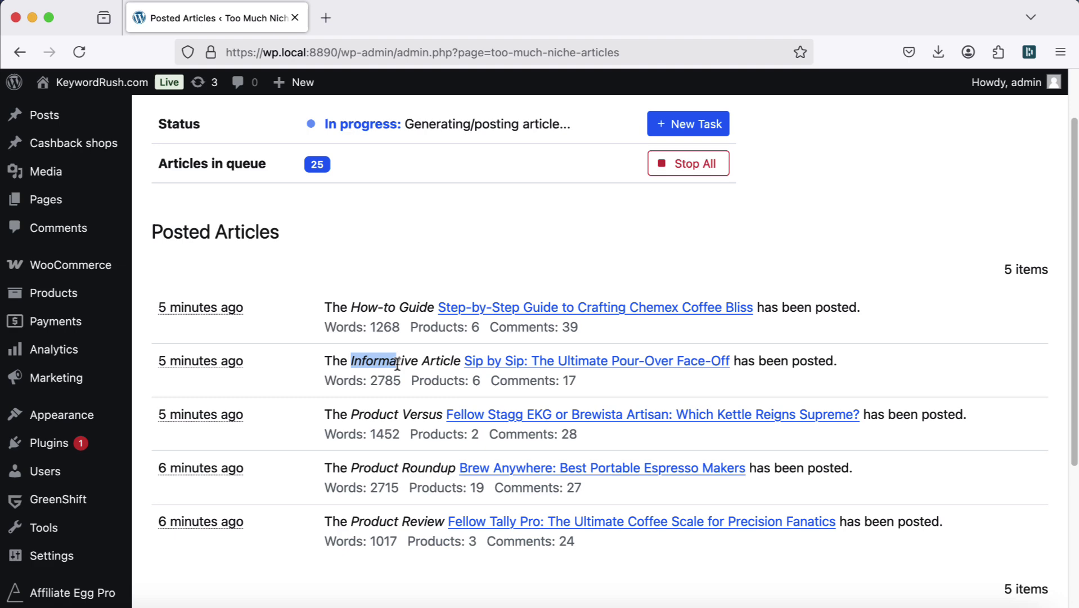
Step: Open the Sip by Sip pour-over face-off article and scroll through to its end
{"action": "left_click", "coordinate": [537, 363]}
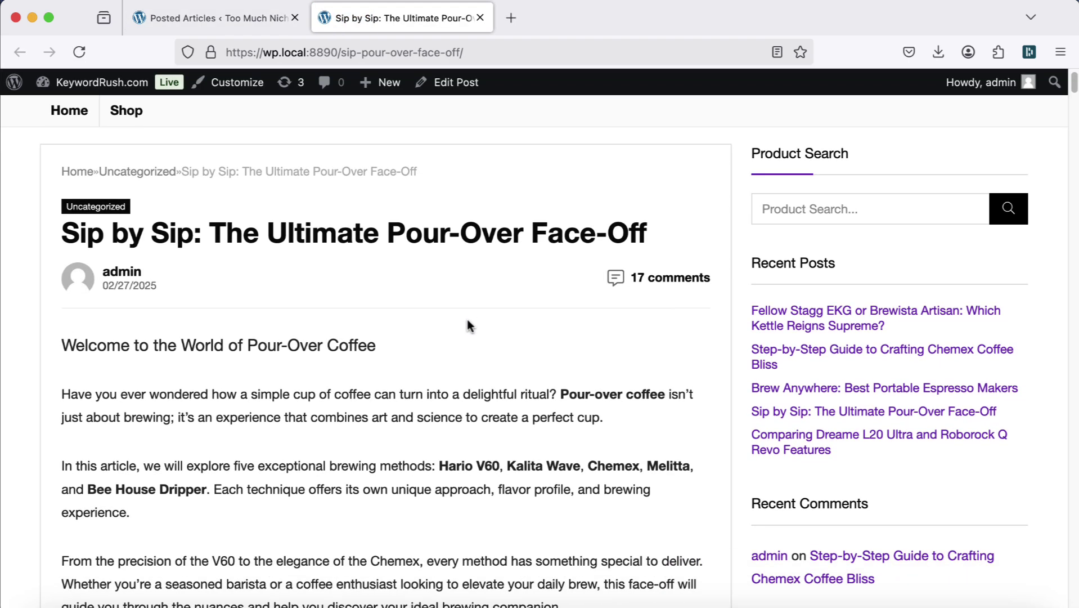
{"action": "scroll", "coordinate": [468, 325], "scroll_direction": "down", "scroll_amount": 5}
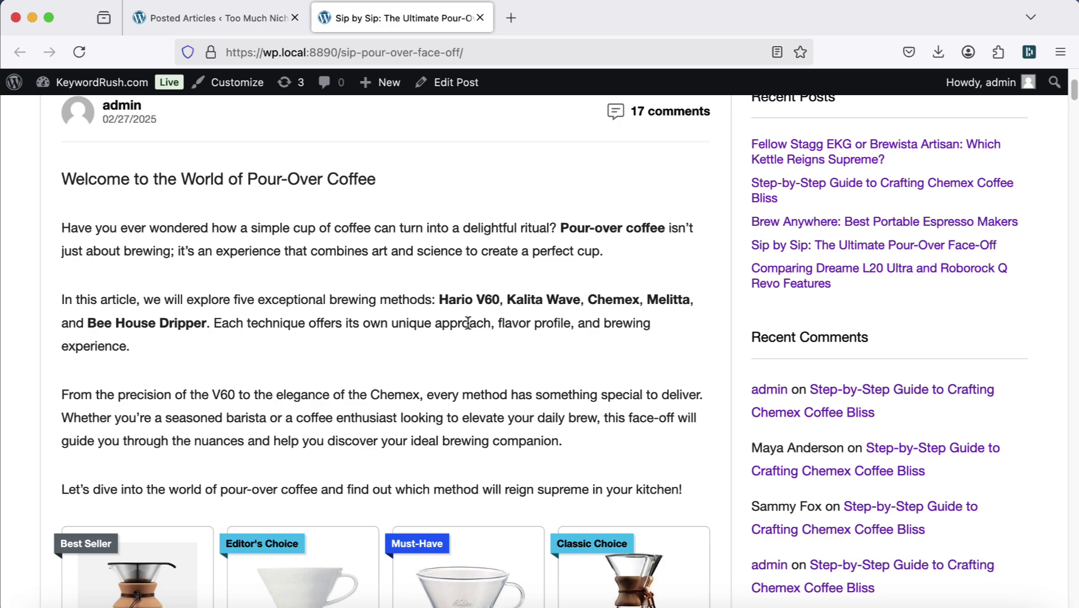
{"action": "scroll", "coordinate": [467, 322], "scroll_direction": "down", "scroll_amount": 9}
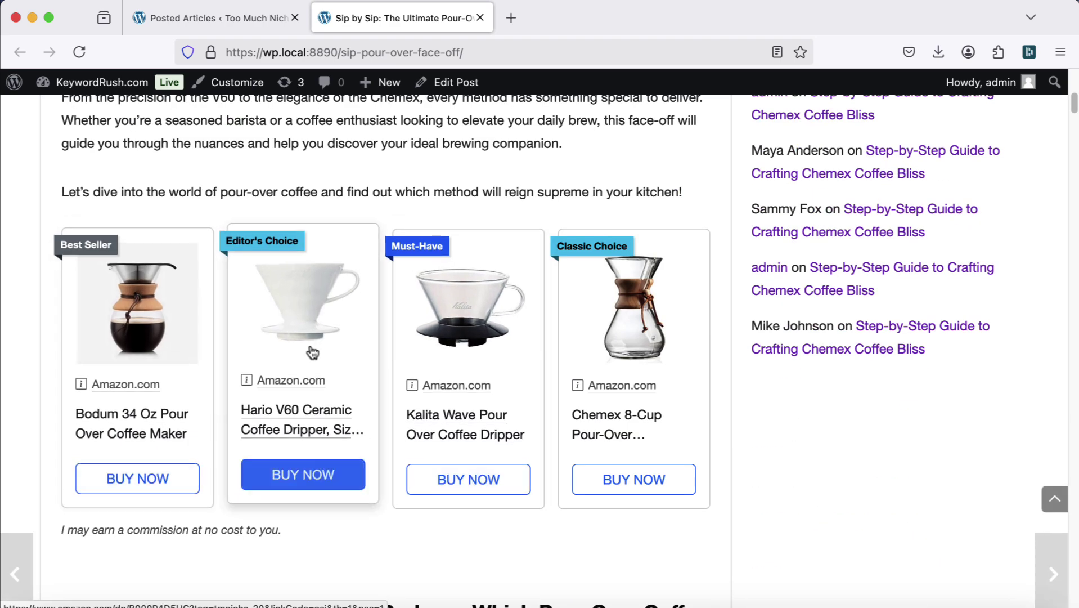
{"action": "scroll", "coordinate": [638, 343], "scroll_direction": "down", "scroll_amount": 9}
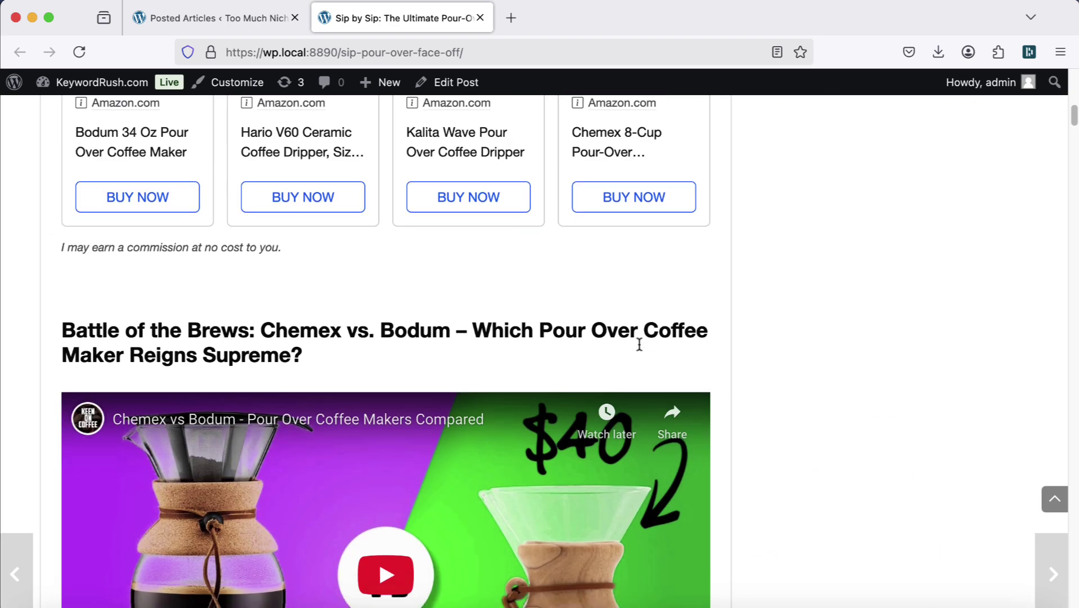
{"action": "scroll", "coordinate": [638, 344], "scroll_direction": "down", "scroll_amount": 20}
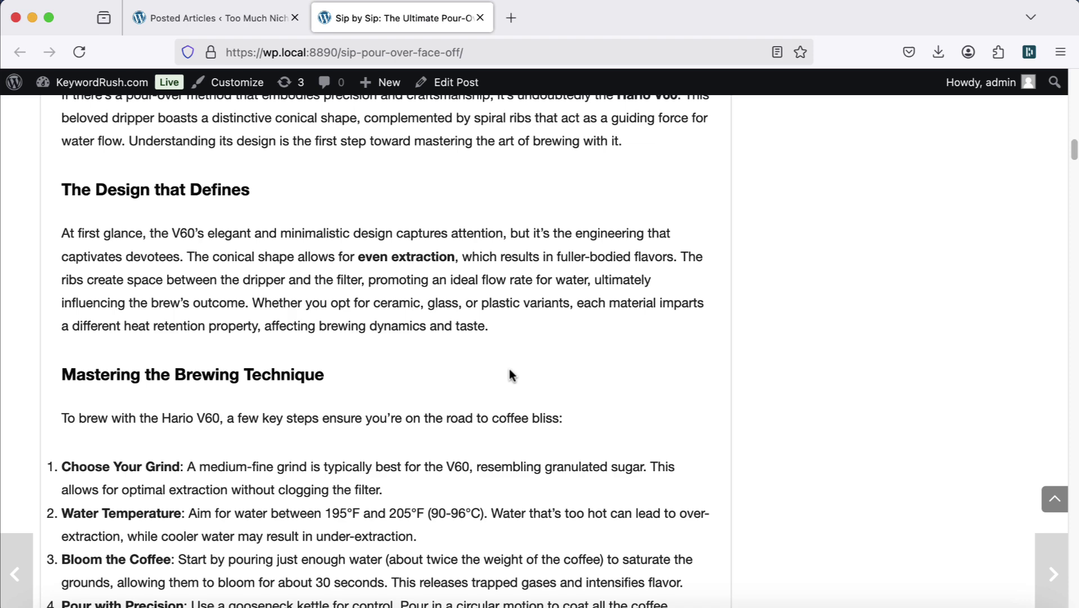
{"action": "scroll", "coordinate": [511, 375], "scroll_direction": "down", "scroll_amount": 18}
{"action": "scroll", "coordinate": [510, 370], "scroll_direction": "down", "scroll_amount": 2}
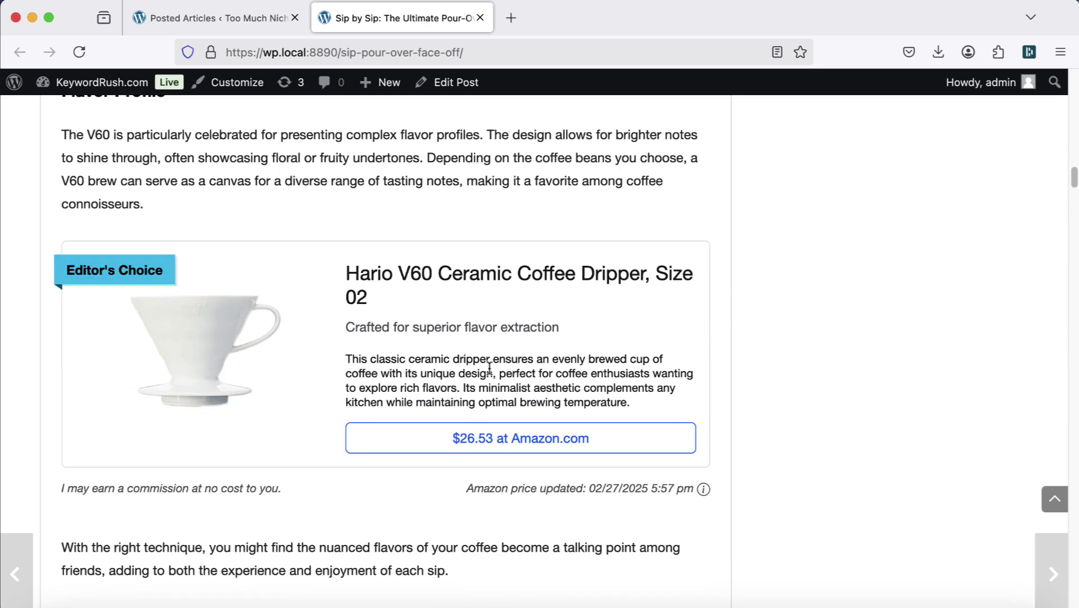
{"action": "scroll", "coordinate": [460, 433], "scroll_direction": "down", "scroll_amount": 14}
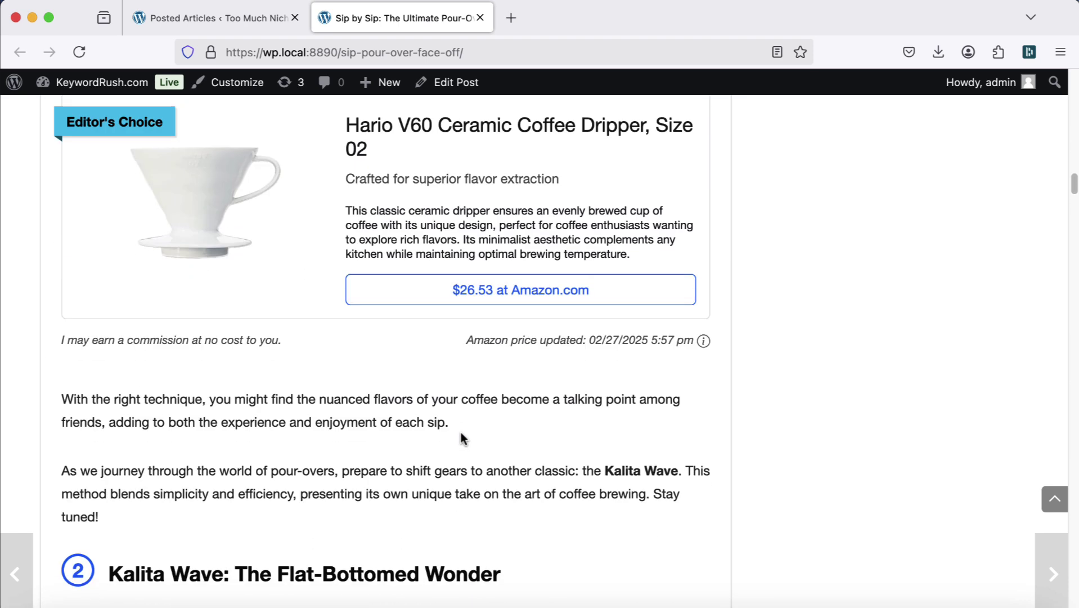
{"action": "scroll", "coordinate": [456, 421], "scroll_direction": "down", "scroll_amount": 20}
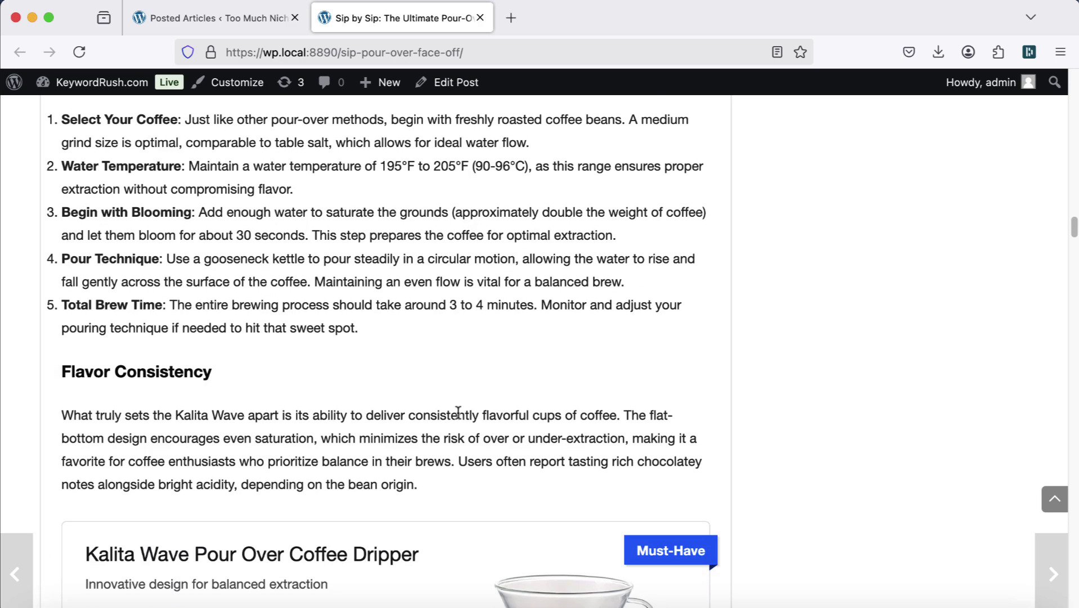
{"action": "scroll", "coordinate": [459, 417], "scroll_direction": "down", "scroll_amount": 9}
{"action": "left_click_drag", "start_coordinate": [1066, 245], "coordinate": [1066, 402]}
{"action": "scroll", "coordinate": [813, 353], "scroll_direction": "down", "scroll_amount": 15}
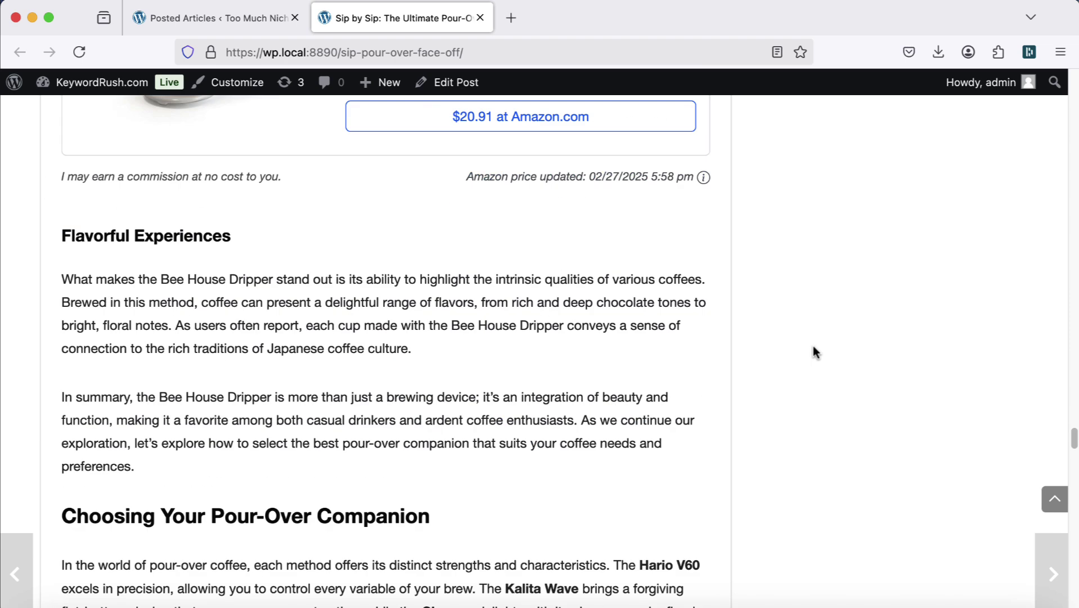
{"action": "scroll", "coordinate": [812, 343], "scroll_direction": "down", "scroll_amount": 5}
Step: Close the pour-over article, open the Chemex how-to guide and highlight its brewing essentials checklist
{"action": "left_click", "coordinate": [480, 17]}
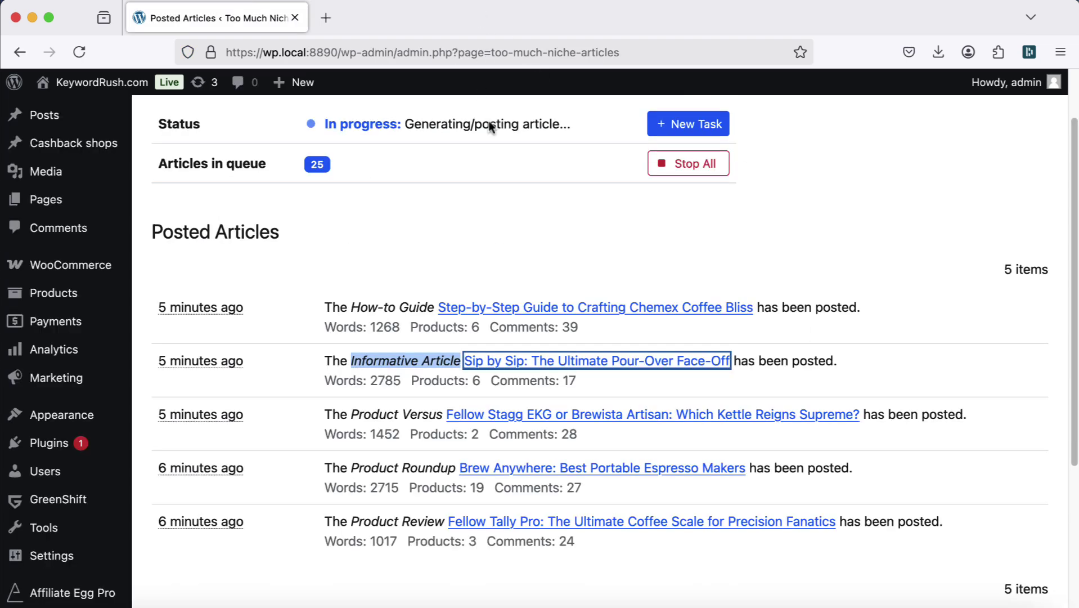
{"action": "left_click", "coordinate": [502, 314]}
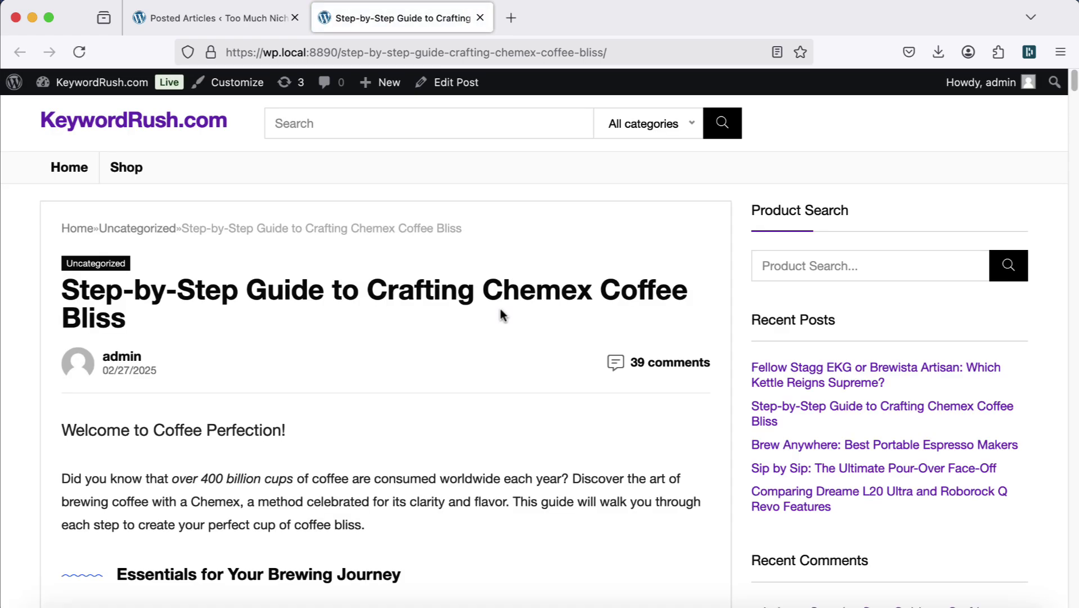
{"action": "scroll", "coordinate": [455, 321], "scroll_direction": "down", "scroll_amount": 5}
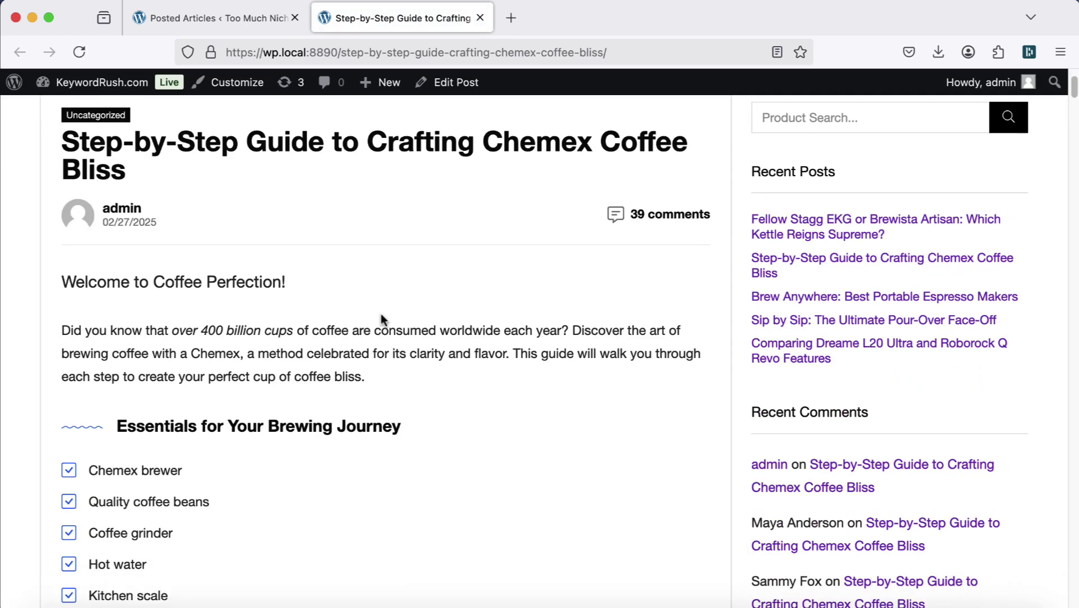
{"action": "left_click_drag", "start_coordinate": [120, 283], "coordinate": [223, 466]}
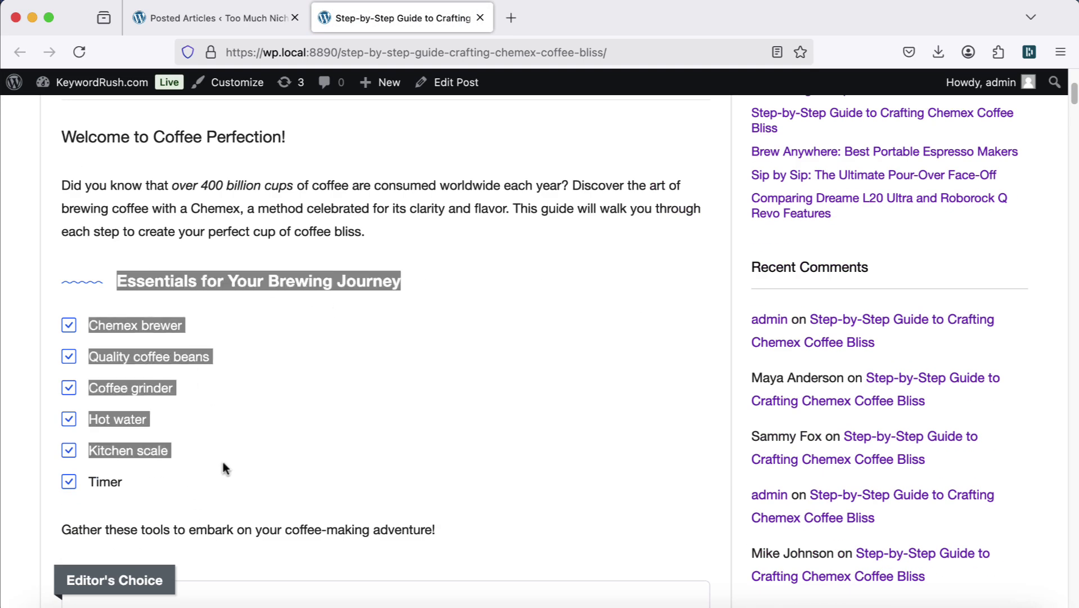
Step: Read on, highlighting the Choosing the Right Coffee Beans heading and the Peet's product description
{"action": "scroll", "coordinate": [228, 478], "scroll_direction": "down", "scroll_amount": 5}
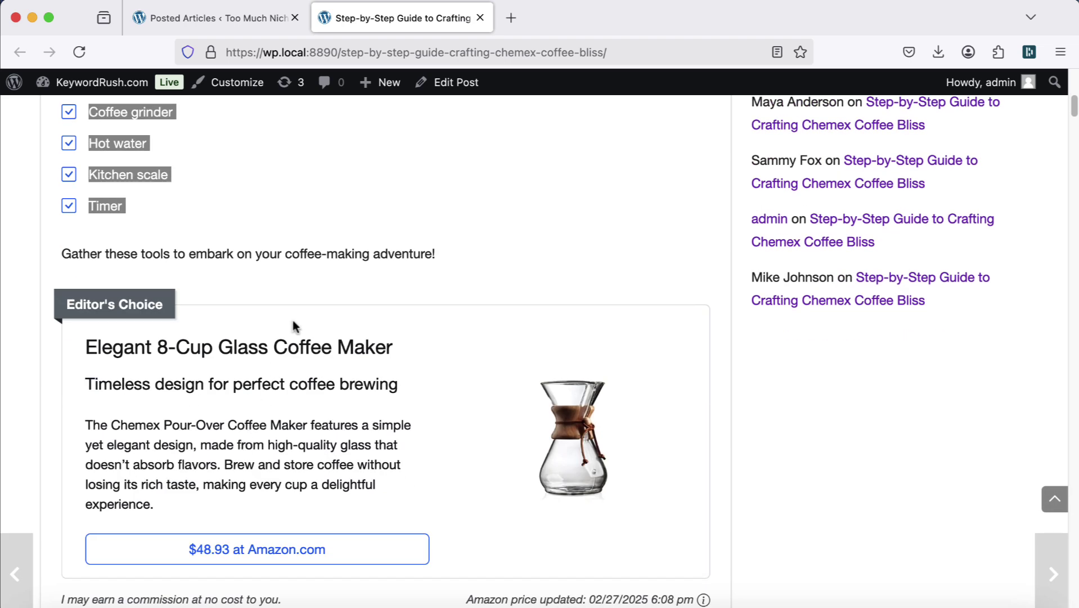
{"action": "scroll", "coordinate": [293, 326], "scroll_direction": "down", "scroll_amount": 6}
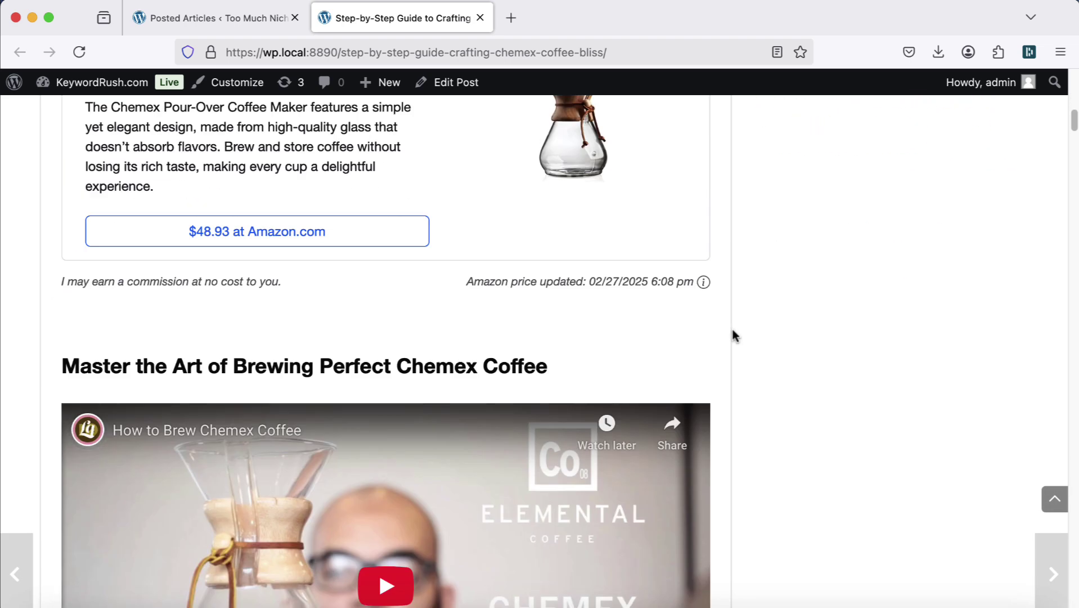
{"action": "scroll", "coordinate": [733, 336], "scroll_direction": "down", "scroll_amount": 12}
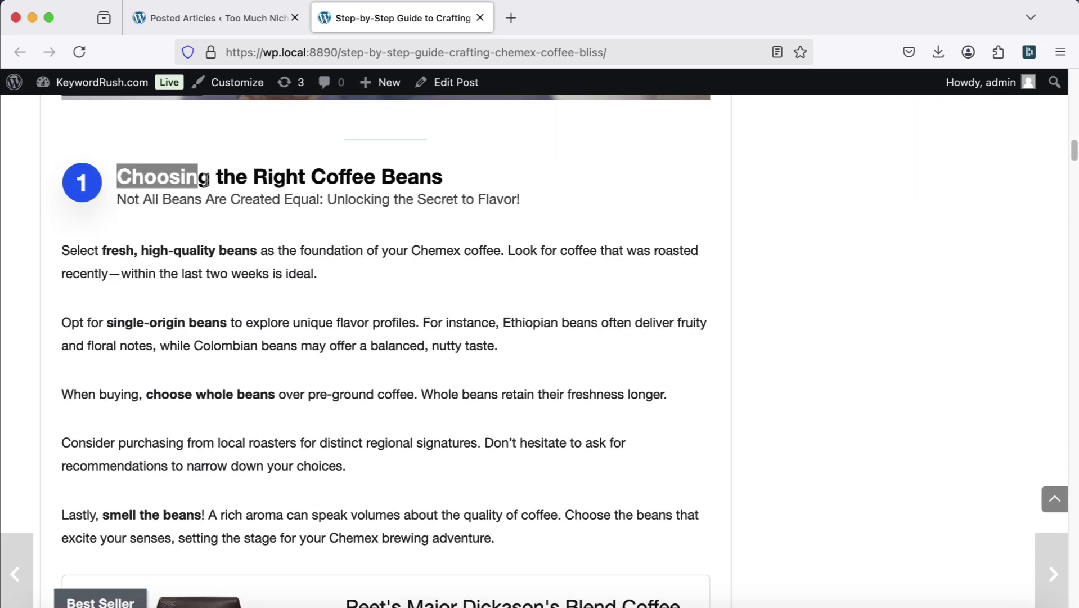
{"action": "left_click_drag", "start_coordinate": [206, 179], "coordinate": [470, 208]}
{"action": "scroll", "coordinate": [757, 327], "scroll_direction": "down", "scroll_amount": 4}
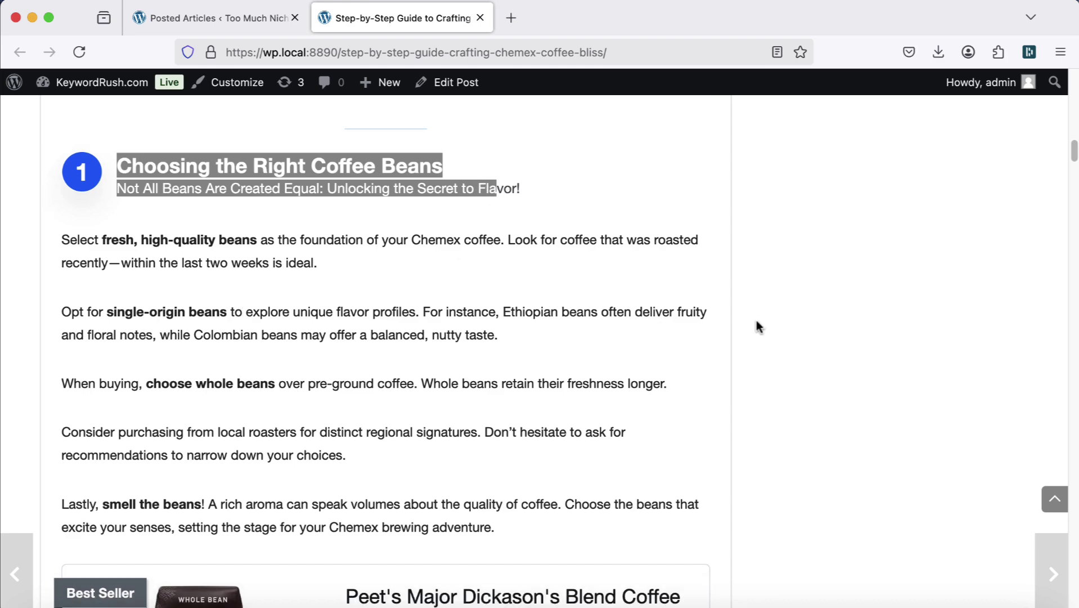
{"action": "left_click_drag", "start_coordinate": [347, 436], "coordinate": [598, 502]}
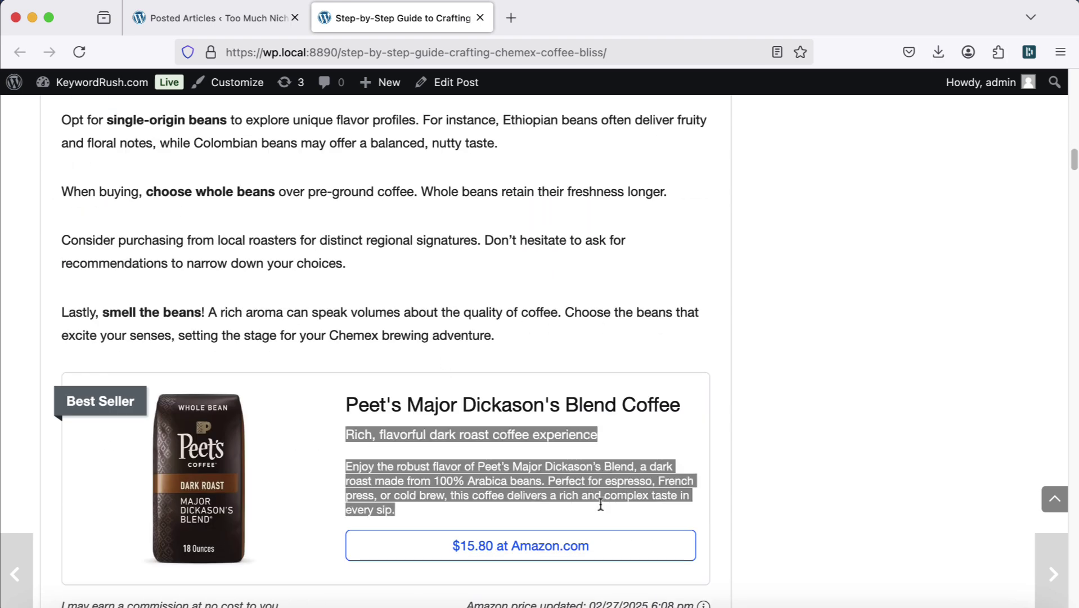
{"action": "scroll", "coordinate": [597, 489], "scroll_direction": "down", "scroll_amount": 1}
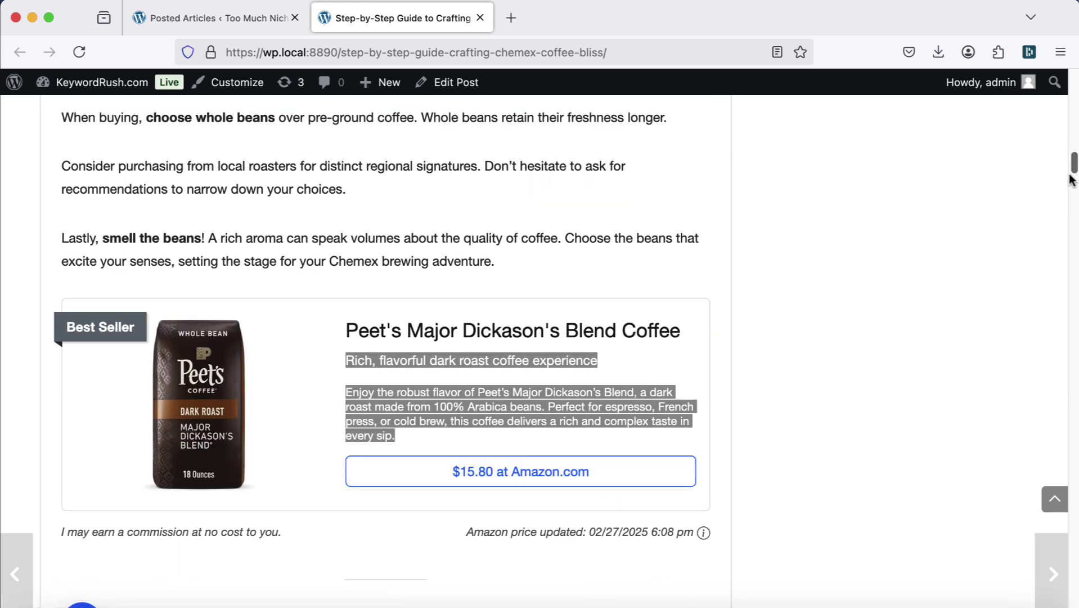
{"action": "scroll", "coordinate": [1071, 179], "scroll_direction": "down", "scroll_amount": 8}
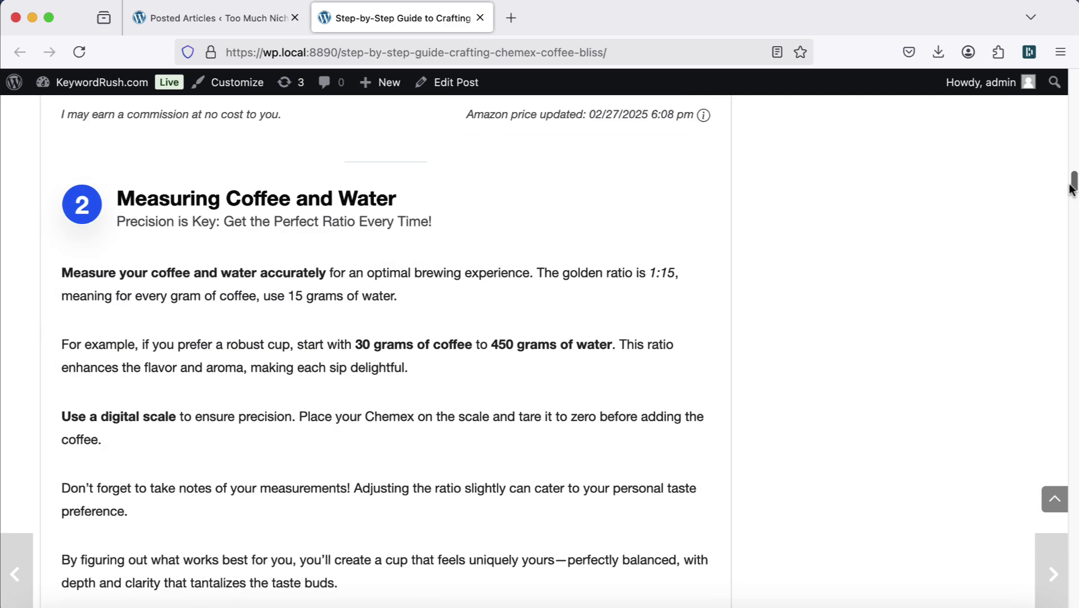
Step: Scroll down the Chemex guide to its 39 generated comments
{"action": "left_click_drag", "start_coordinate": [1072, 187], "coordinate": [1070, 306]}
{"action": "scroll", "coordinate": [667, 376], "scroll_direction": "down", "scroll_amount": 10}
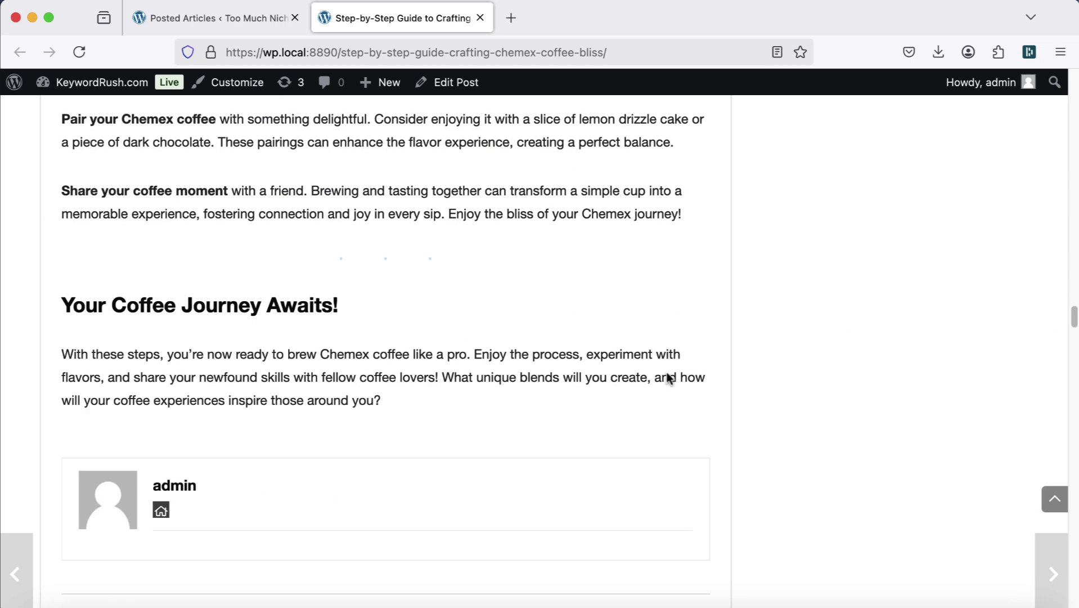
{"action": "scroll", "coordinate": [262, 422], "scroll_direction": "down", "scroll_amount": 6}
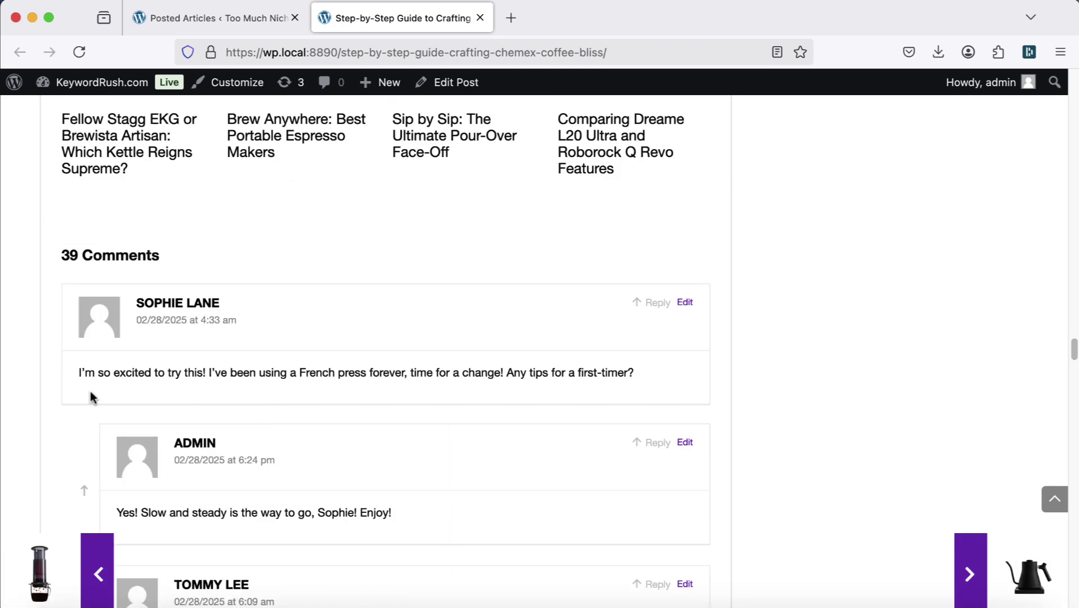
{"action": "scroll", "coordinate": [91, 384], "scroll_direction": "down", "scroll_amount": 2}
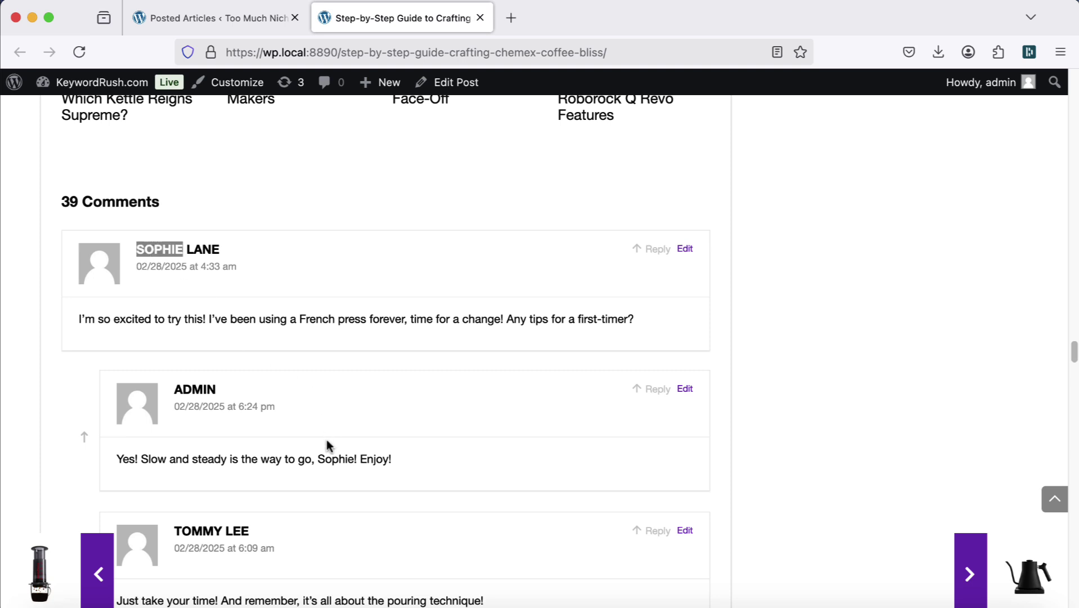
{"action": "scroll", "coordinate": [275, 434], "scroll_direction": "down", "scroll_amount": 3}
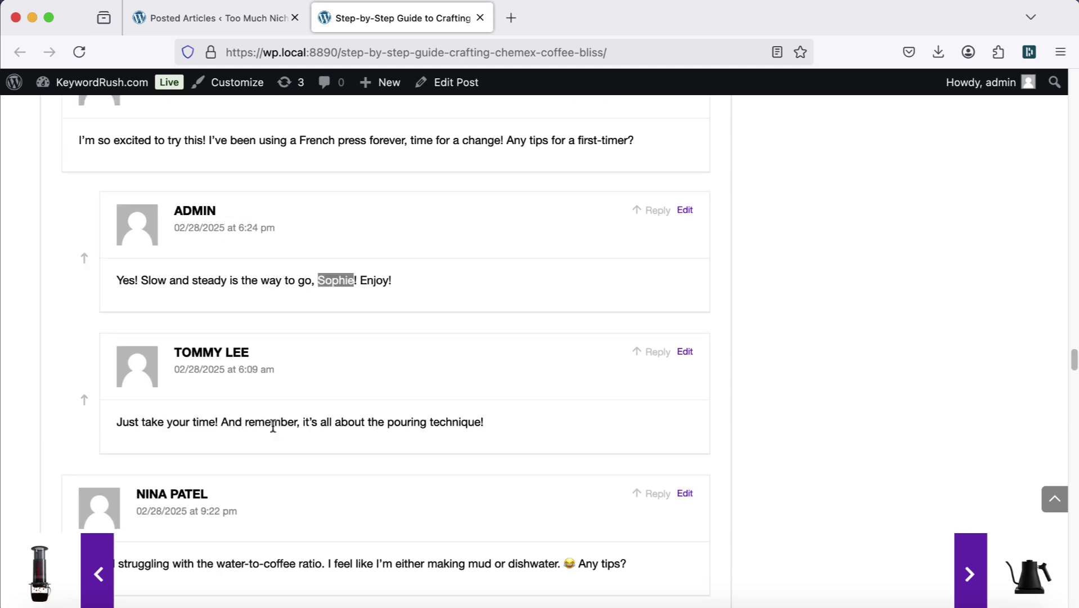
{"action": "scroll", "coordinate": [273, 425], "scroll_direction": "down", "scroll_amount": 1}
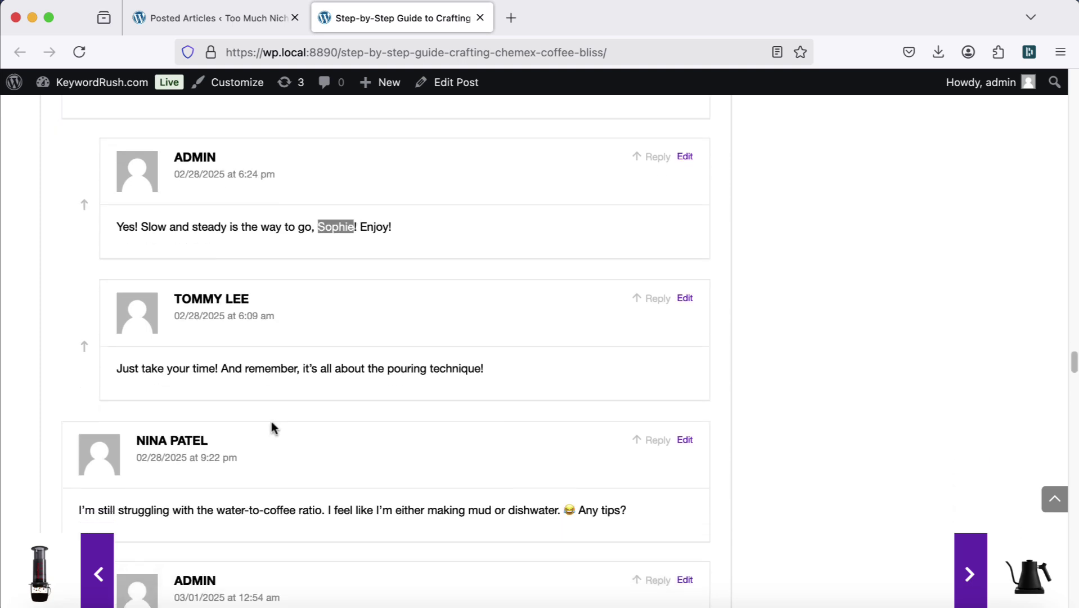
{"action": "scroll", "coordinate": [270, 418], "scroll_direction": "down", "scroll_amount": 4}
{"action": "scroll", "coordinate": [154, 412], "scroll_direction": "down", "scroll_amount": 1}
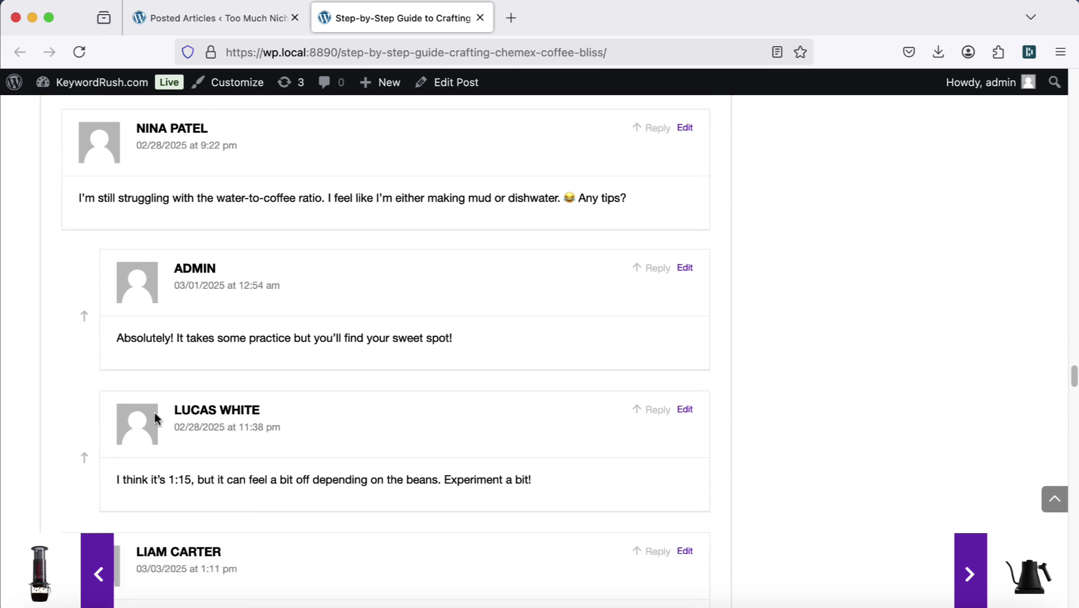
{"action": "scroll", "coordinate": [154, 412], "scroll_direction": "down", "scroll_amount": 5}
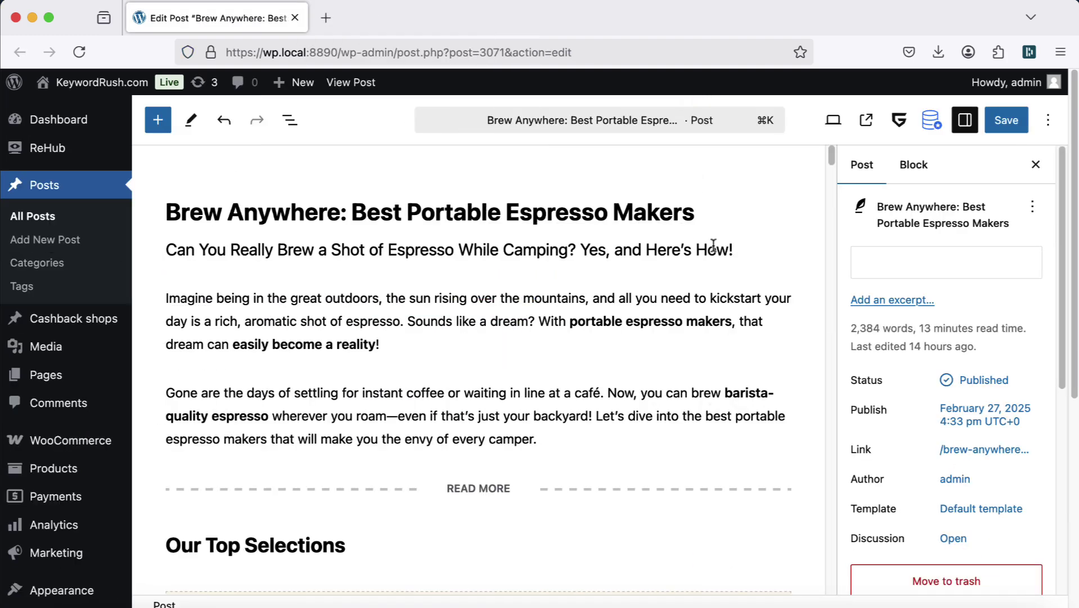
{"action": "scroll", "coordinate": [713, 246], "scroll_direction": "down", "scroll_amount": 15}
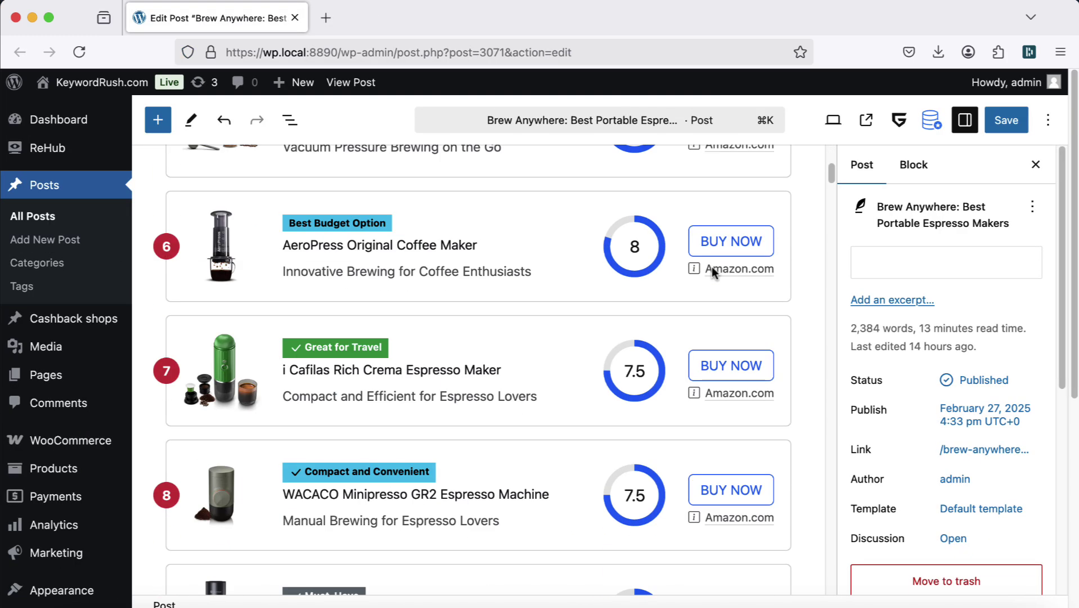
{"action": "scroll", "coordinate": [712, 267], "scroll_direction": "down", "scroll_amount": 15}
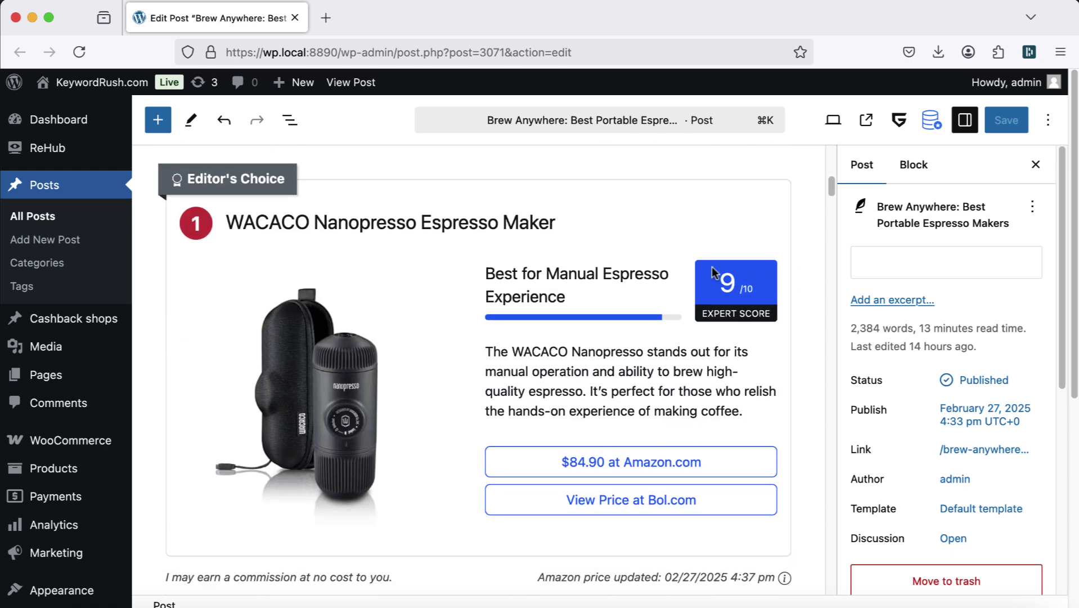
{"action": "scroll", "coordinate": [712, 267], "scroll_direction": "down", "scroll_amount": 6}
{"action": "left_click_drag", "start_coordinate": [533, 314], "coordinate": [601, 315]}
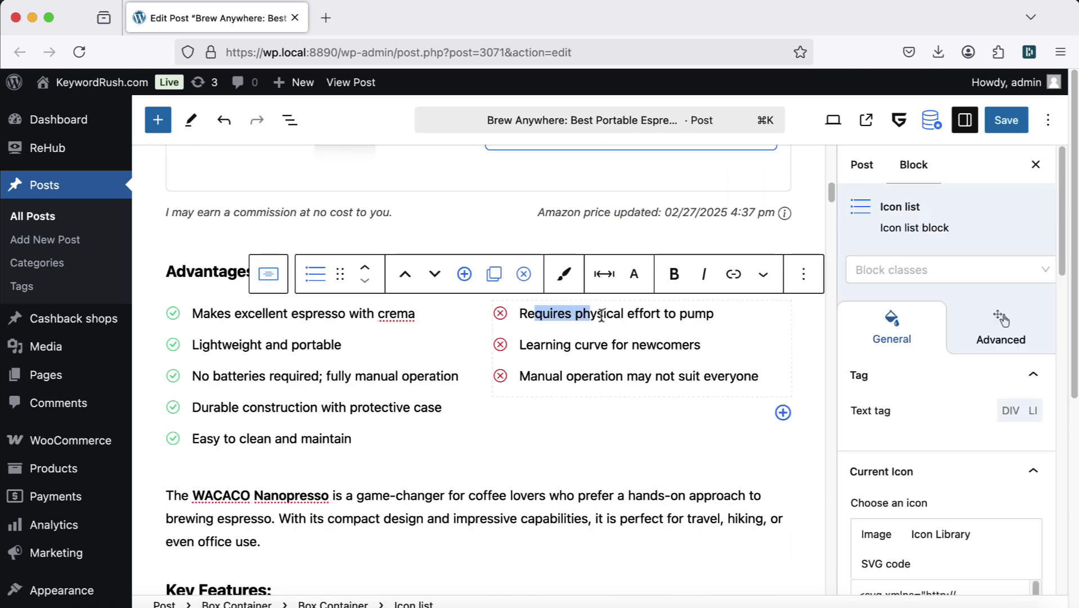
{"action": "scroll", "coordinate": [359, 382], "scroll_direction": "down", "scroll_amount": 2}
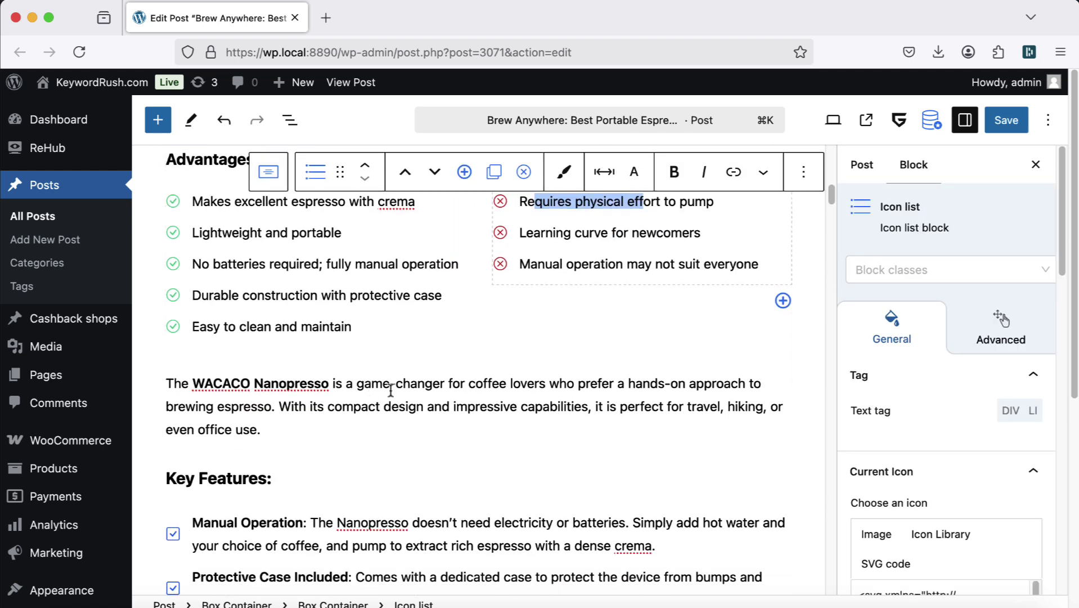
{"action": "left_click_drag", "start_coordinate": [393, 388], "coordinate": [500, 404]}
{"action": "scroll", "coordinate": [523, 378], "scroll_direction": "down", "scroll_amount": 6}
{"action": "scroll", "coordinate": [522, 378], "scroll_direction": "down", "scroll_amount": 8}
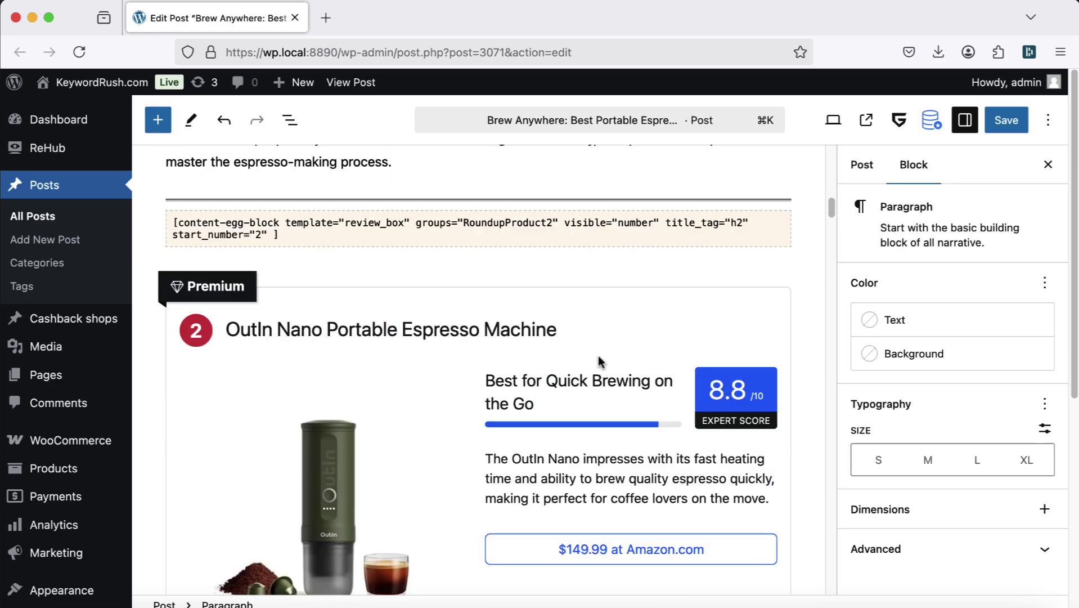